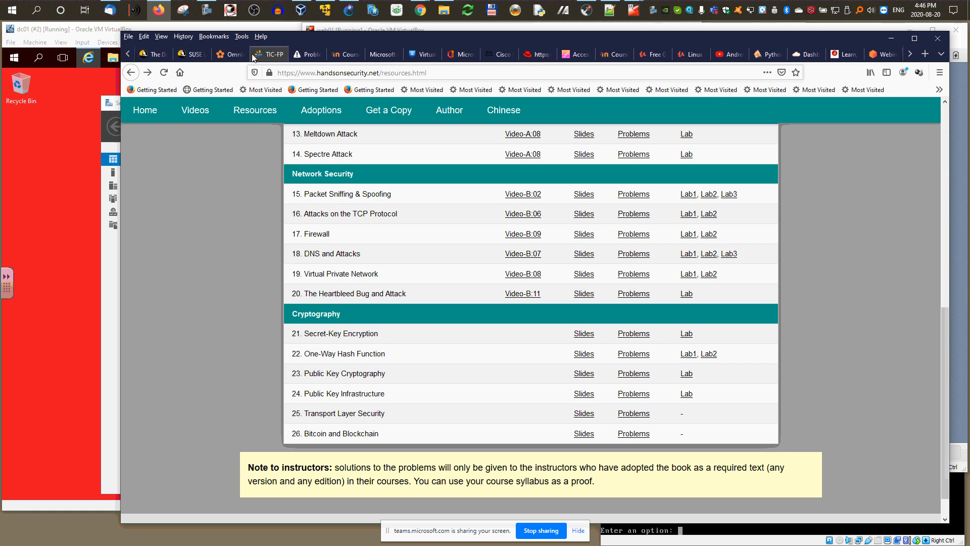
- Display the T13 network diagram in the browser and highlight the IP address under web01
click(269, 54)
click(139, 116)
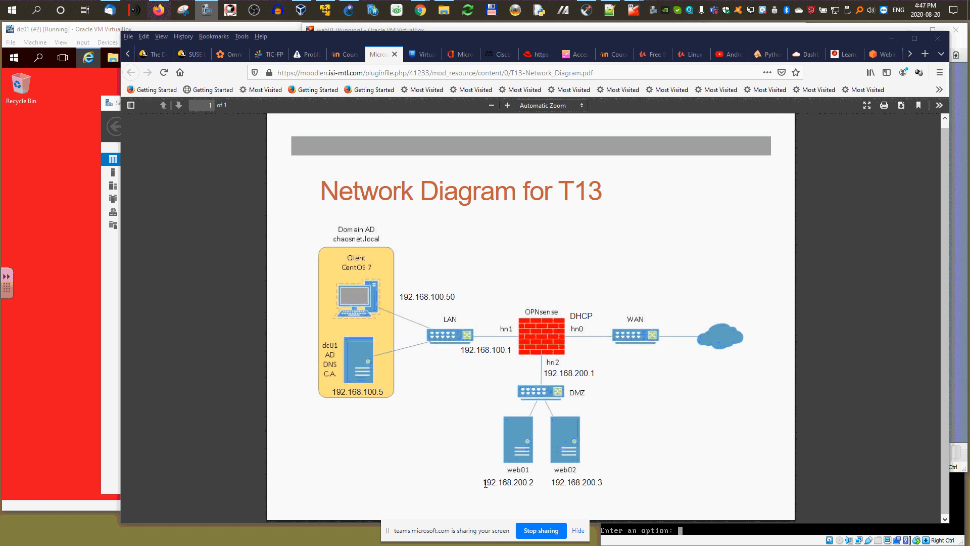
drag(485, 484, 536, 481)
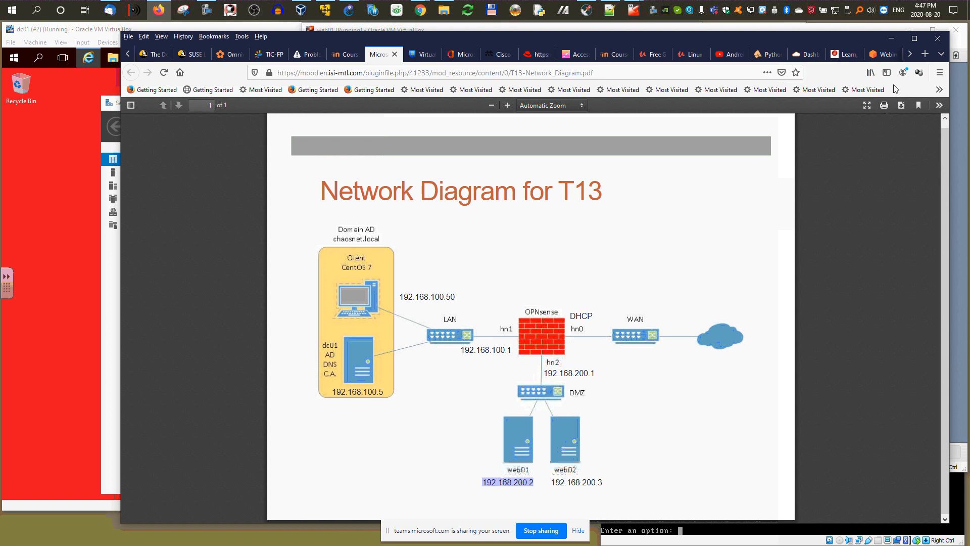
- Minimize the browser and ping 8.8.8.8 from the web01 terminal
click(890, 39)
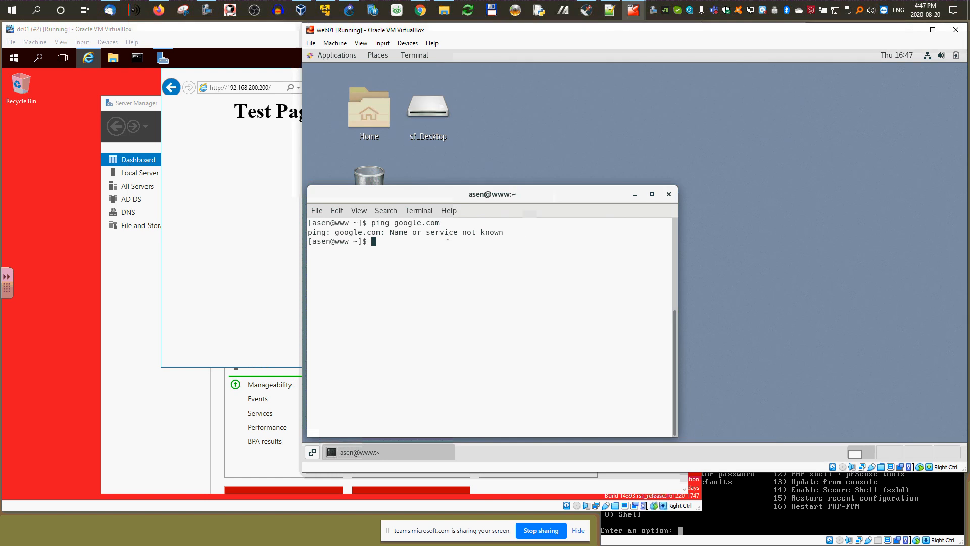
text(ping 8.8.8.8)
key(Return)
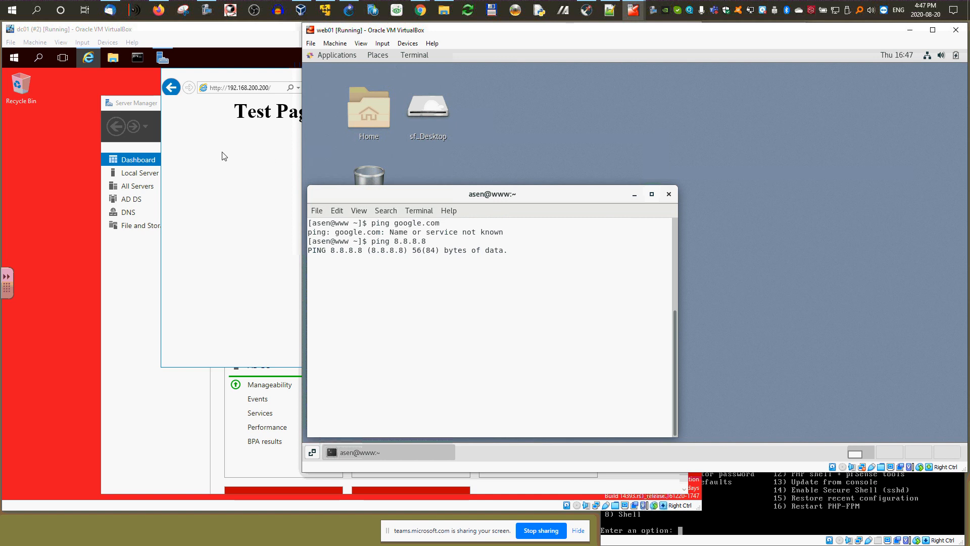
- Ping google.com from a Command Prompt on dc01, stop it, and highlight the test page heading in dc01's browser
click(286, 116)
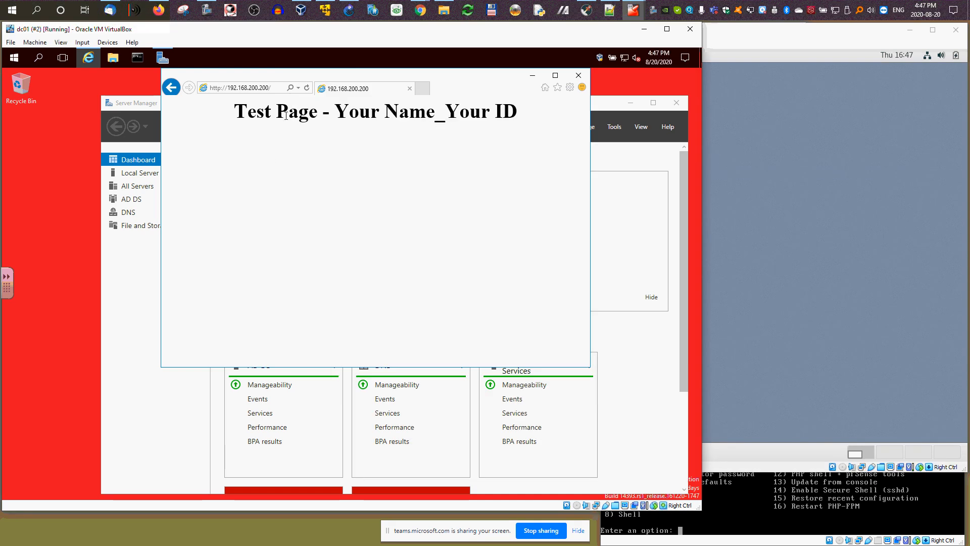
click(137, 57)
drag(243, 167, 168, 227)
text(ping google.com)
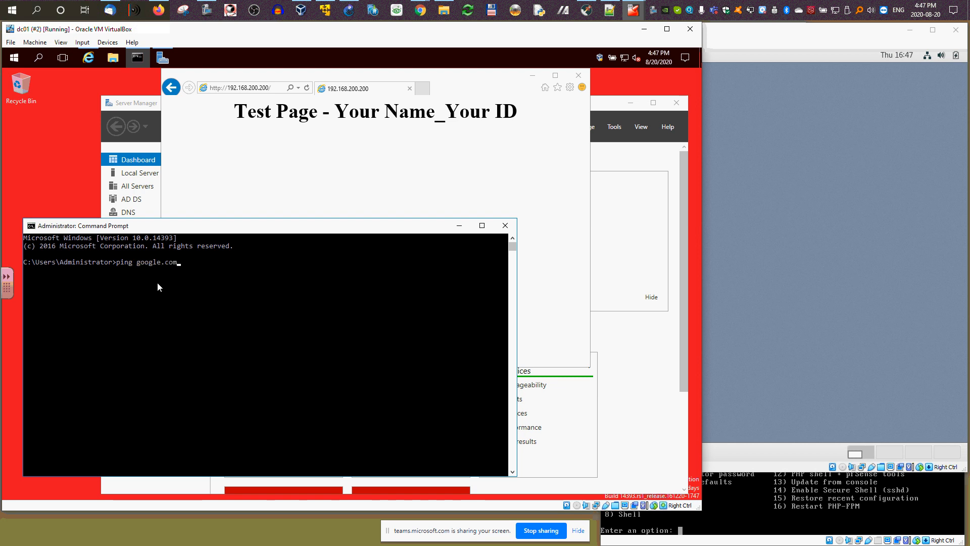
key(Return)
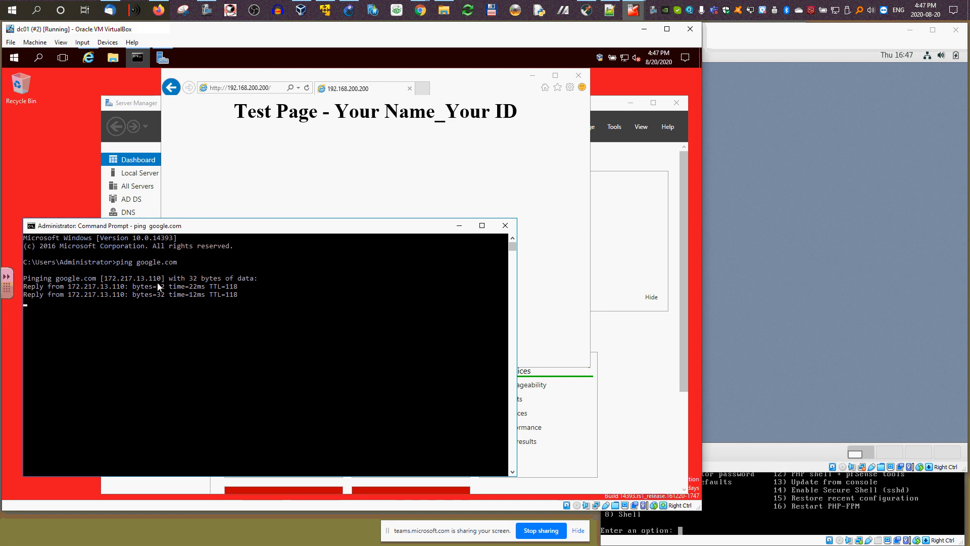
key(ctrl+c)
key(ctrl+d)
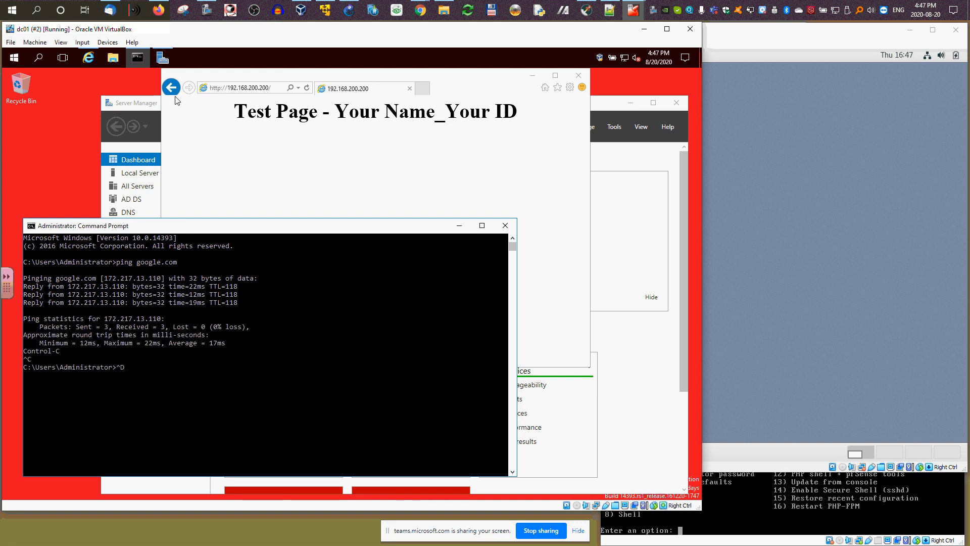
click(242, 117)
drag(237, 114, 518, 124)
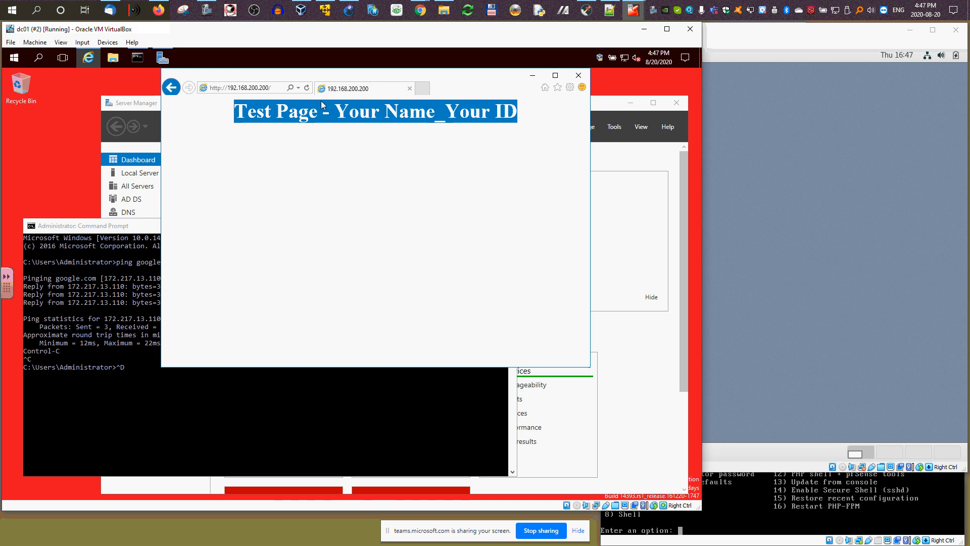
- Stop the running ping on web01 and enter the command ping 192.168.100.5 in its terminal
click(773, 147)
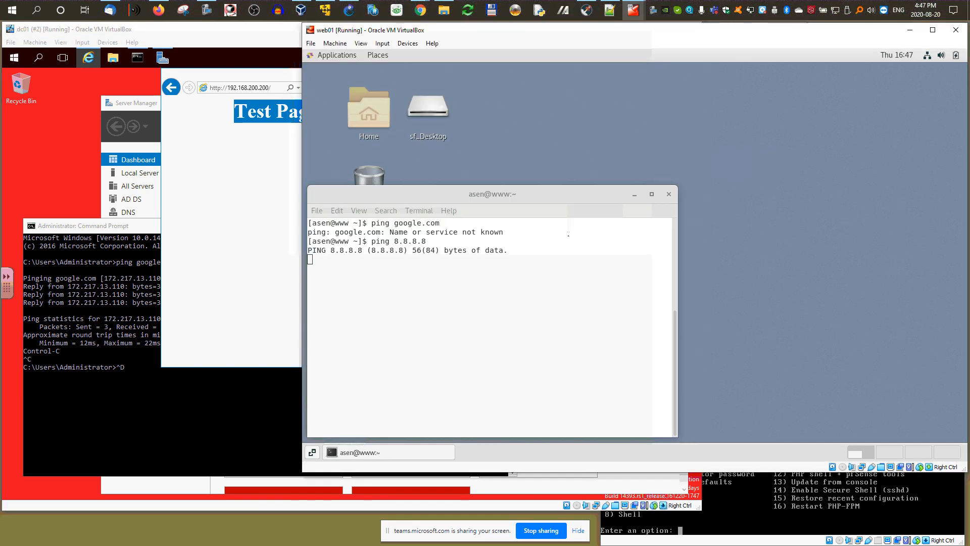
click(384, 274)
key(ctrl+c)
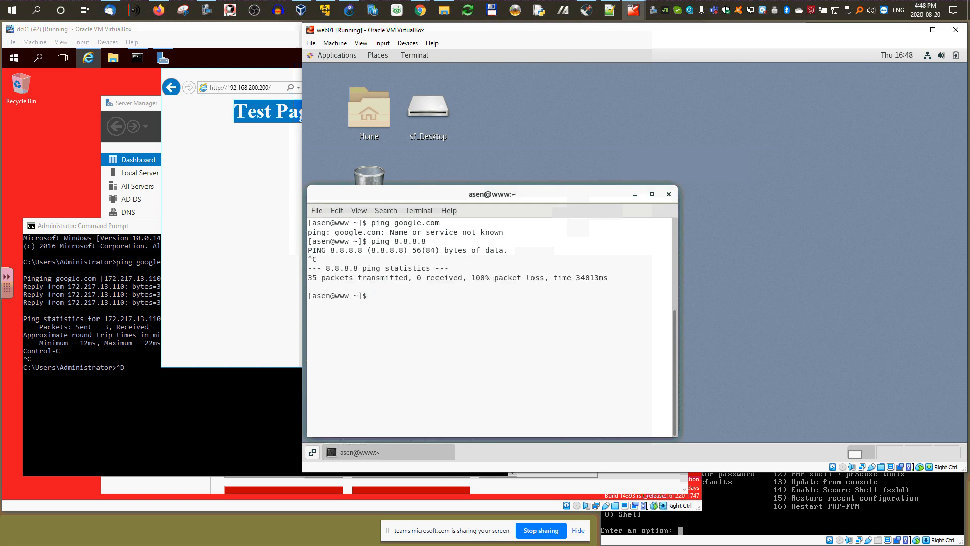
text(ping 192)
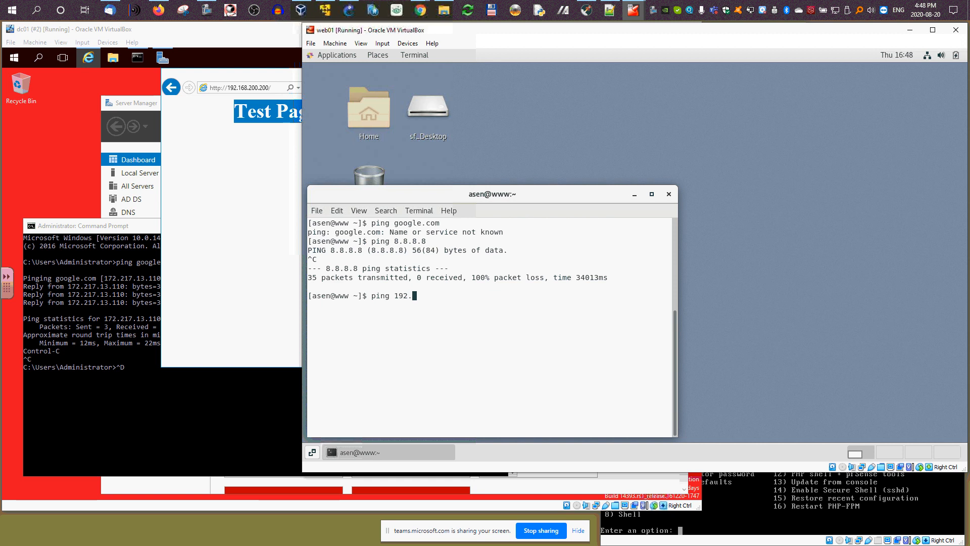
text(.168.100.5)
- Clear the dc01 Command Prompt and list the server's IP configuration with ipconfig
click(137, 391)
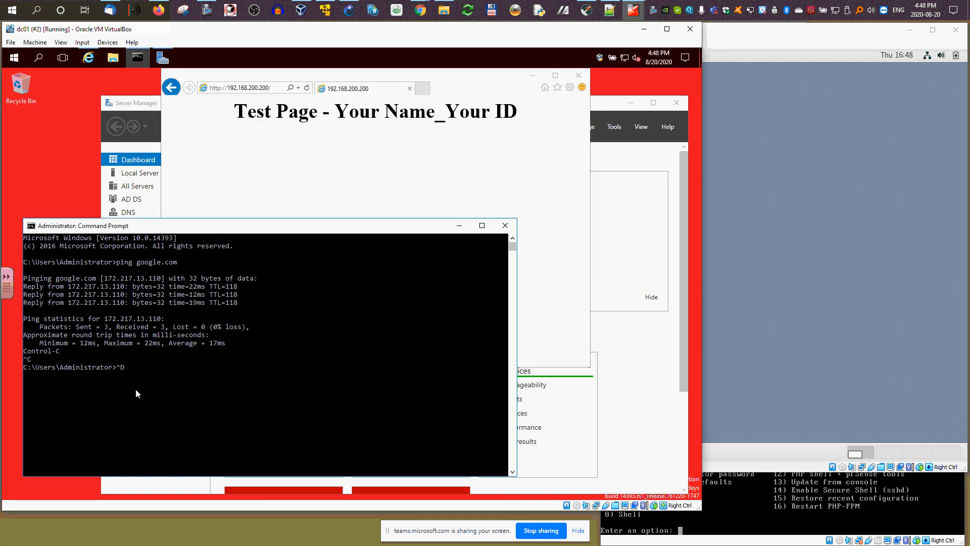
key(BackSpace)
text(cls)
key(Return)
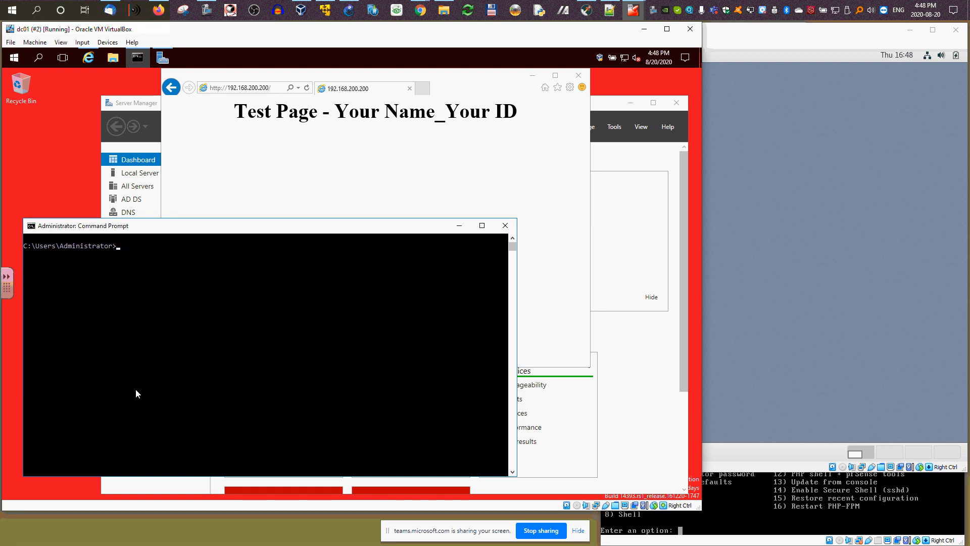
text(ipconfig)
key(Return)
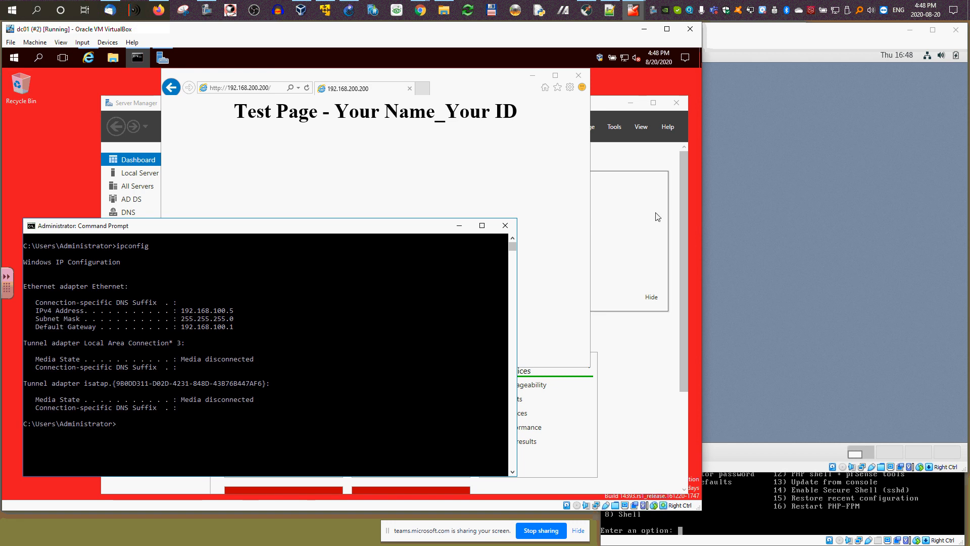
- Run the prepared ping to 192.168.100.5 in the web01 terminal
click(732, 324)
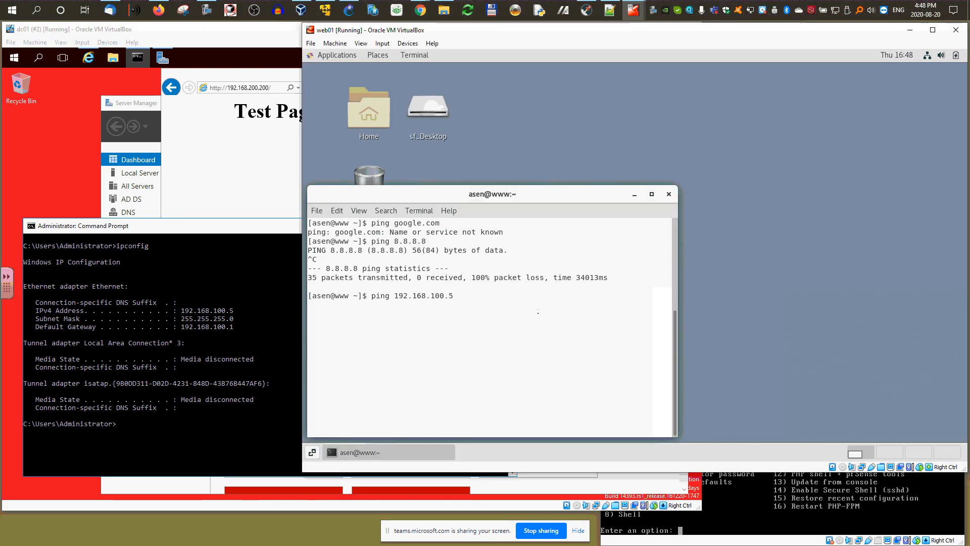
key(Return)
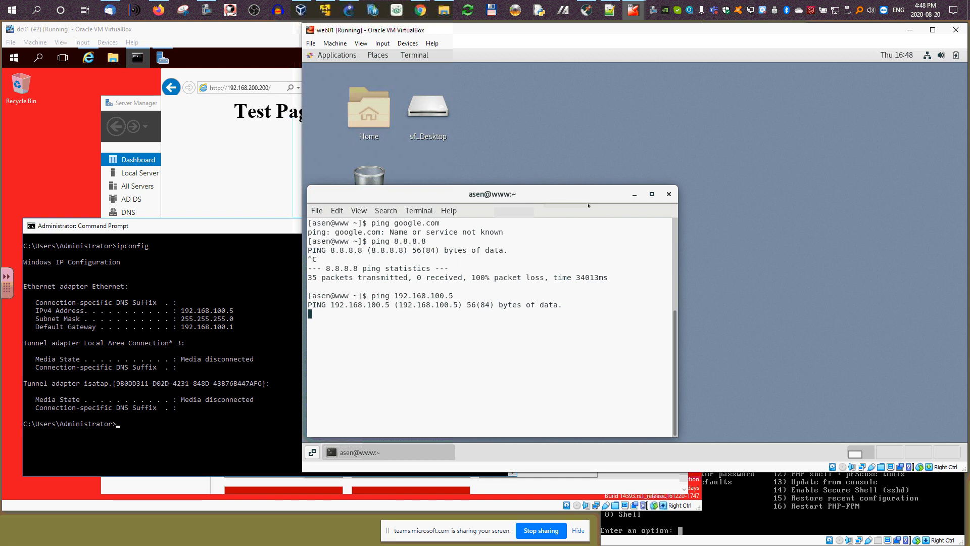
- Ping 192.168.200.200 from the dc01 Command Prompt, stop it, and return to the web01 machine
click(140, 448)
text(pi)
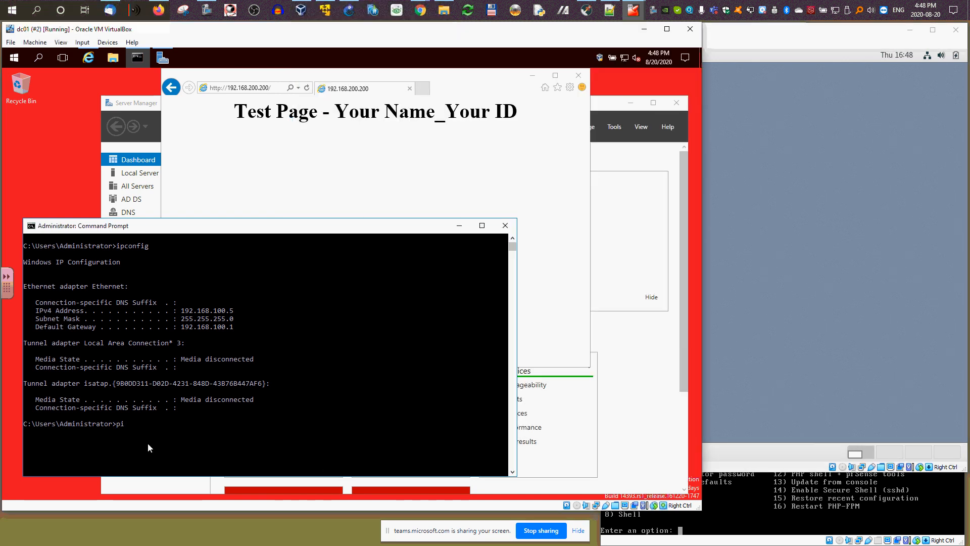
text(ng 192.168.200.200)
key(Return)
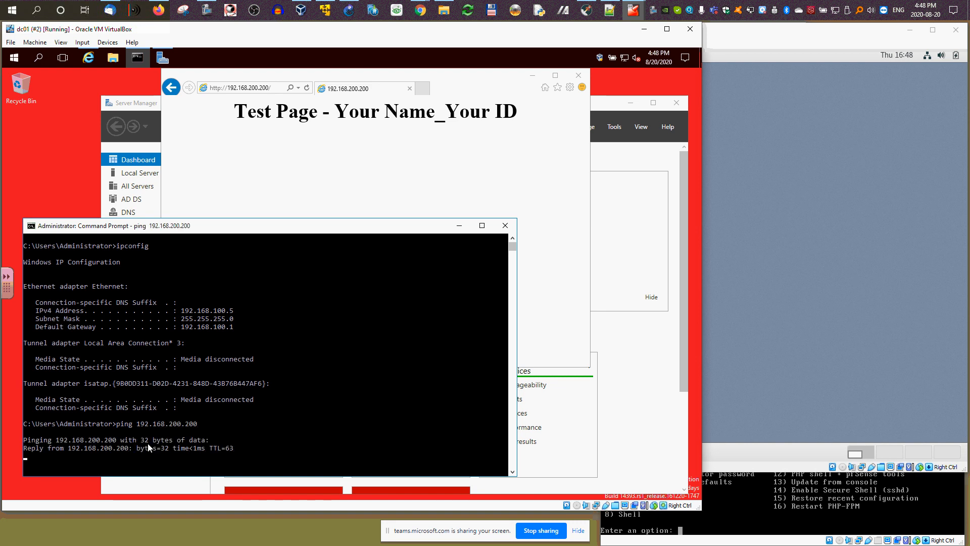
key(ctrl+c)
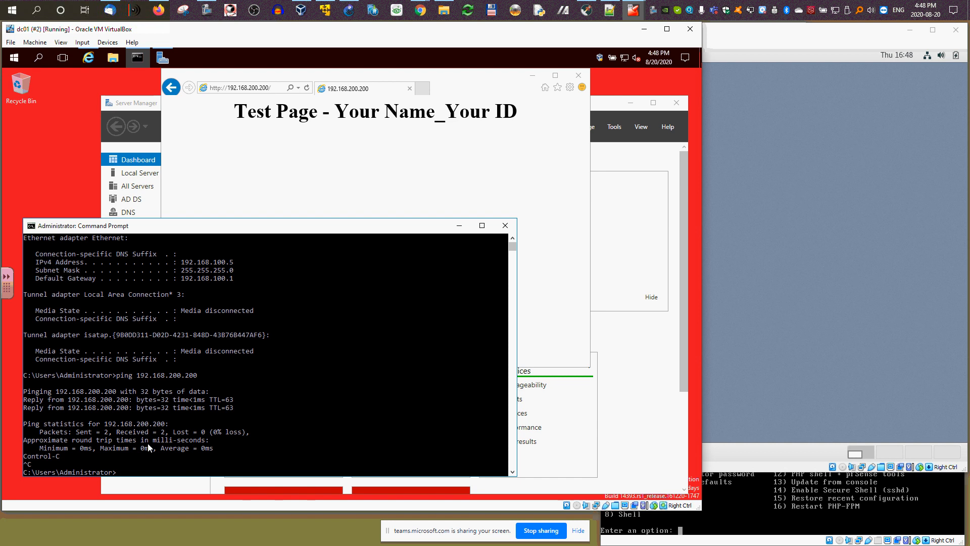
click(790, 172)
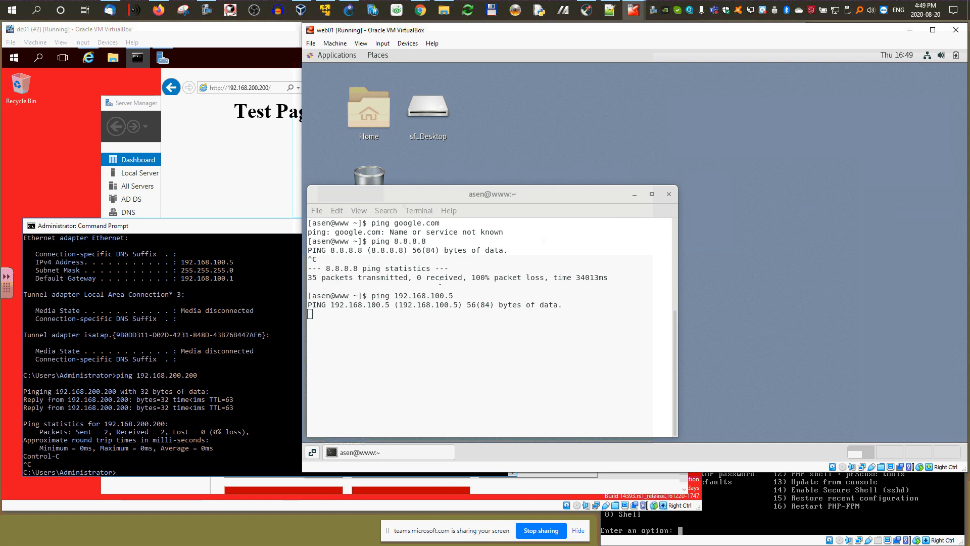
click(155, 14)
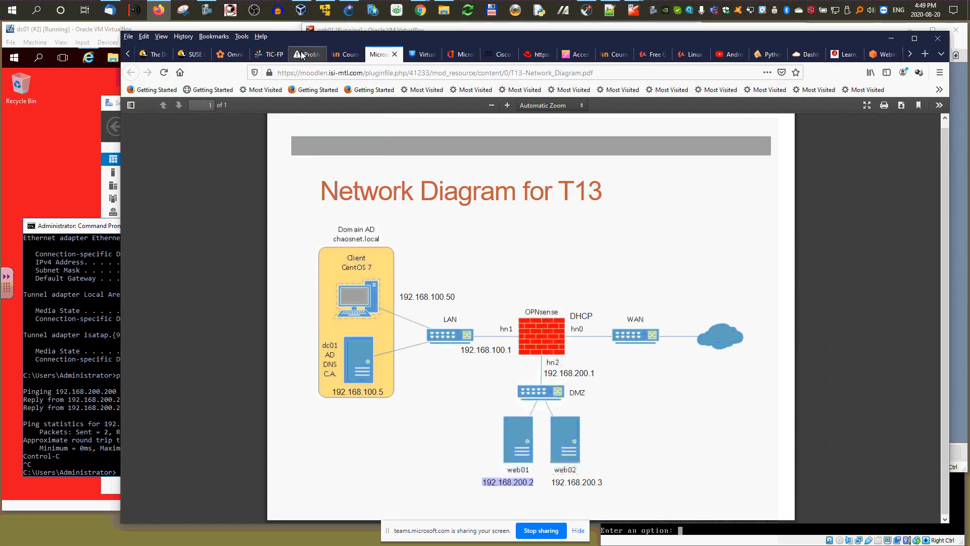
click(302, 55)
click(354, 73)
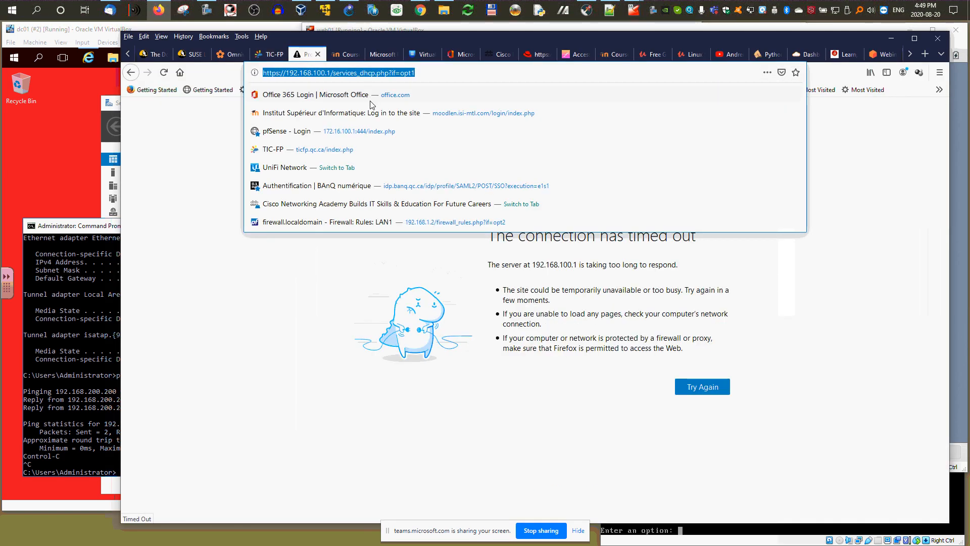
key(Return)
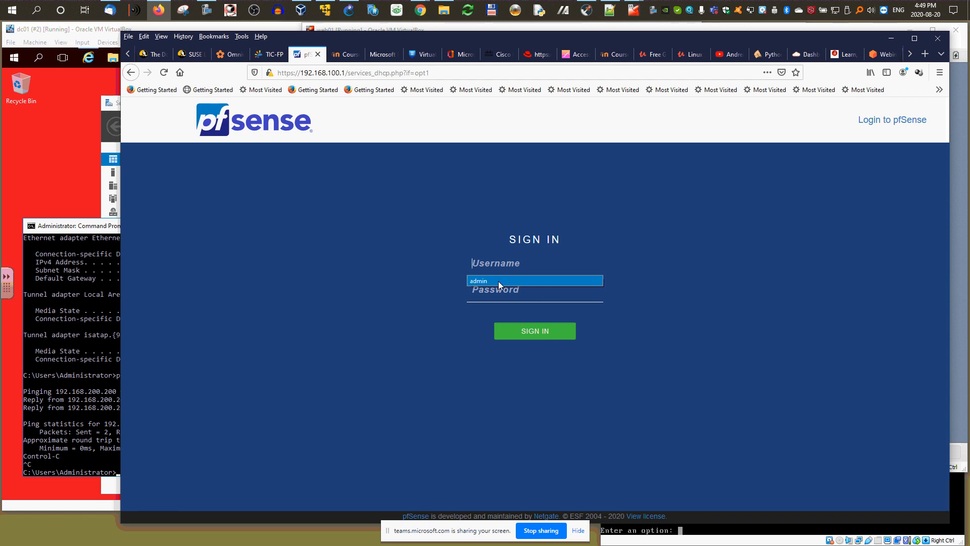
- Sign in to pfSense as admin with the account password and accept the copyright notice
click(498, 281)
text(****)
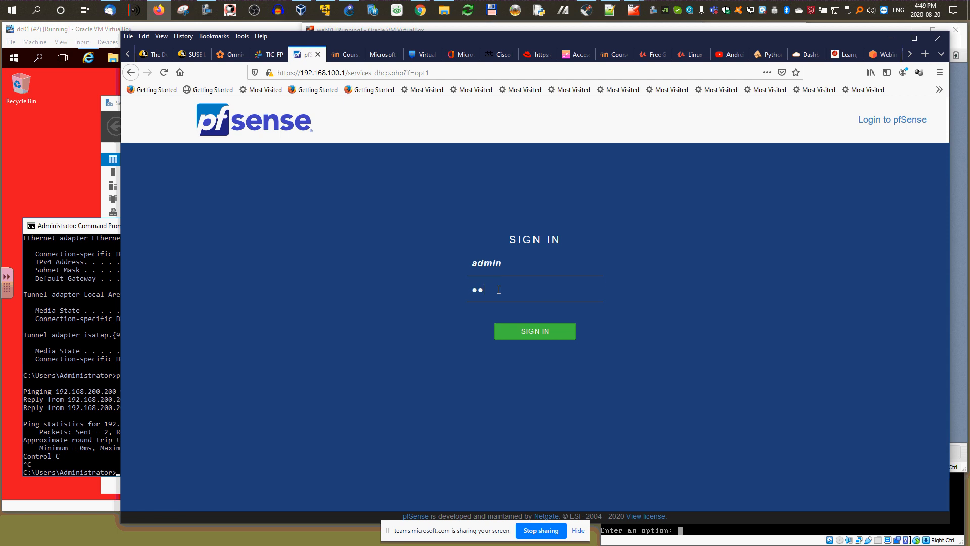
key(Return)
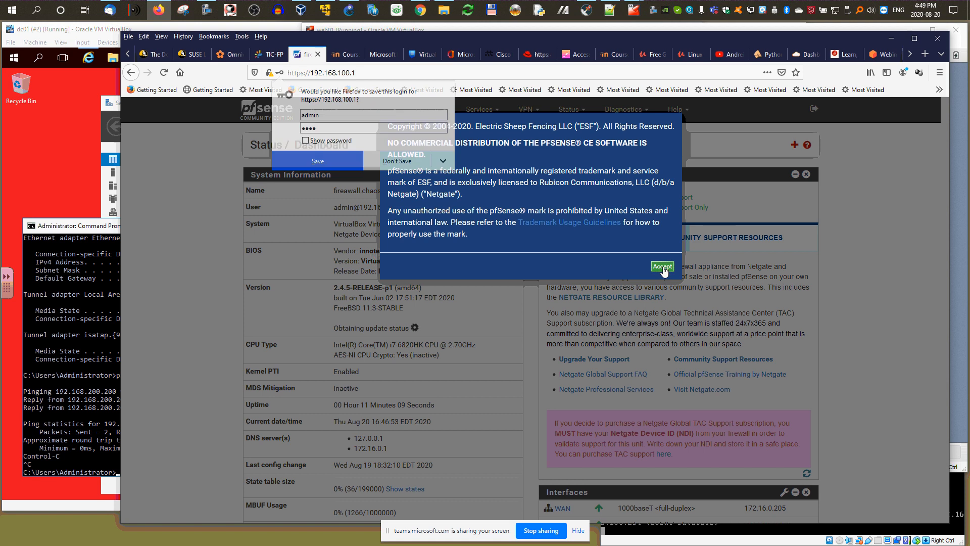
click(662, 266)
click(663, 215)
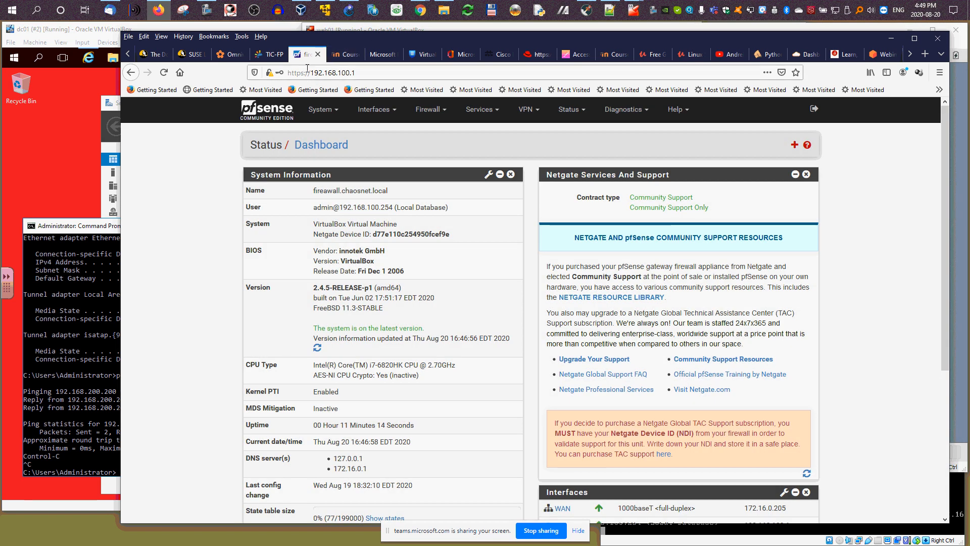
right_click(305, 60)
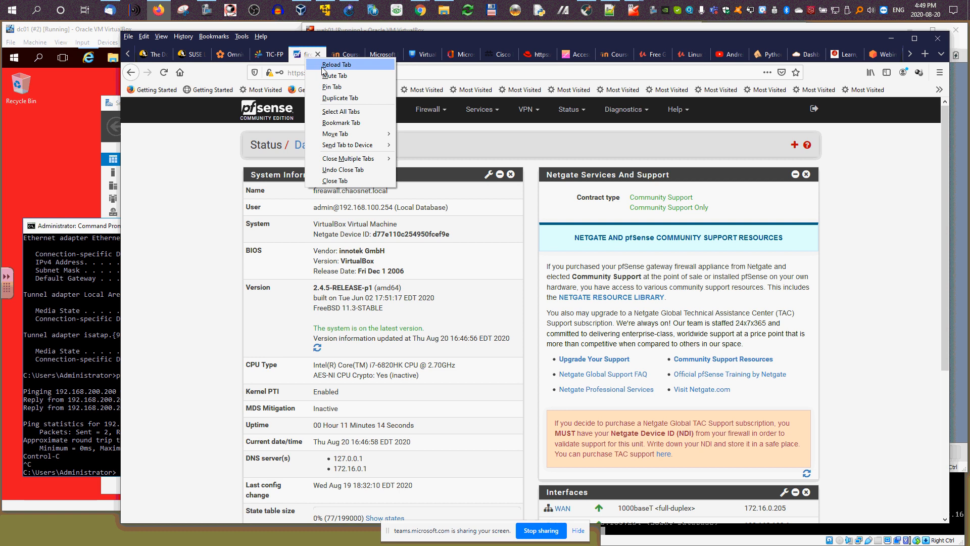
click(337, 98)
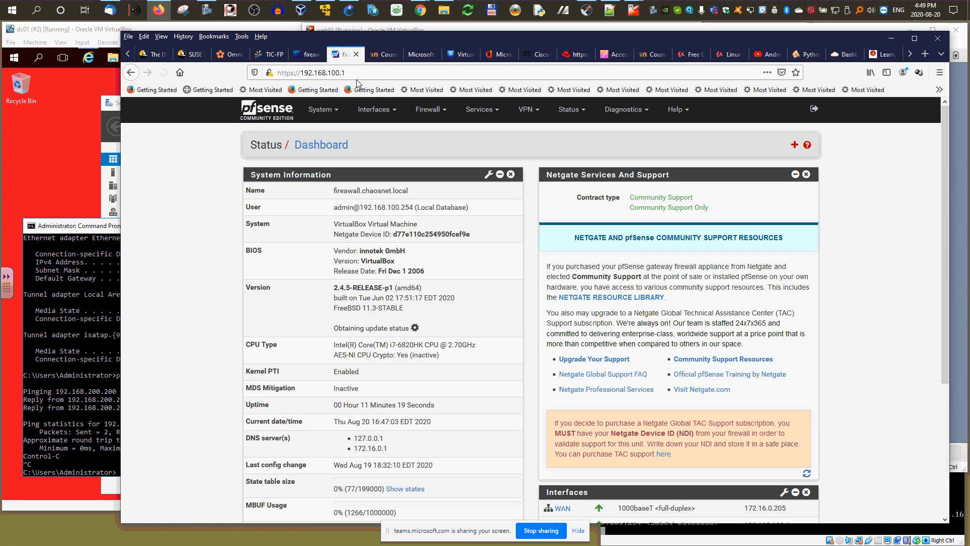
click(358, 73)
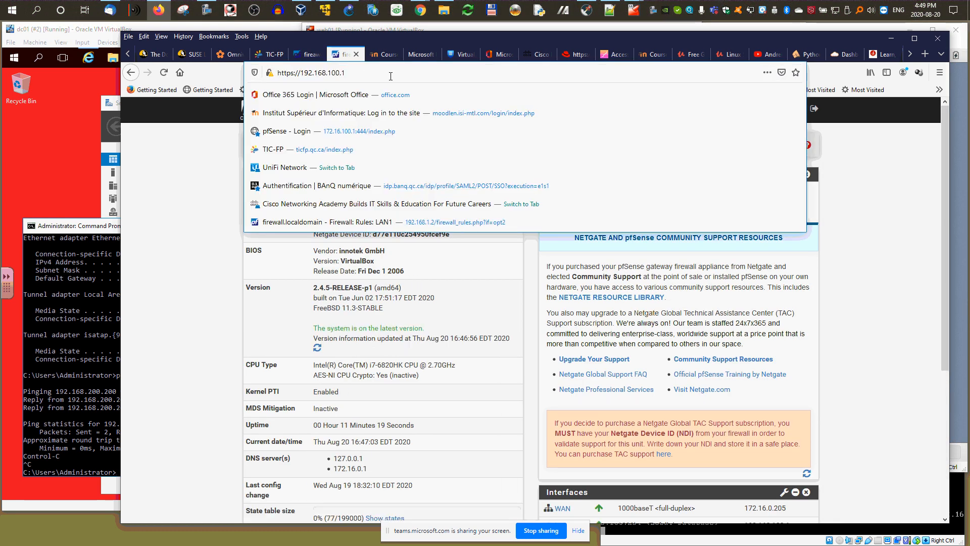
click(391, 76)
key(BackSpace)
key(BackSpace)
key(BackSpace)
key(BackSpace)
key(BackSpace)
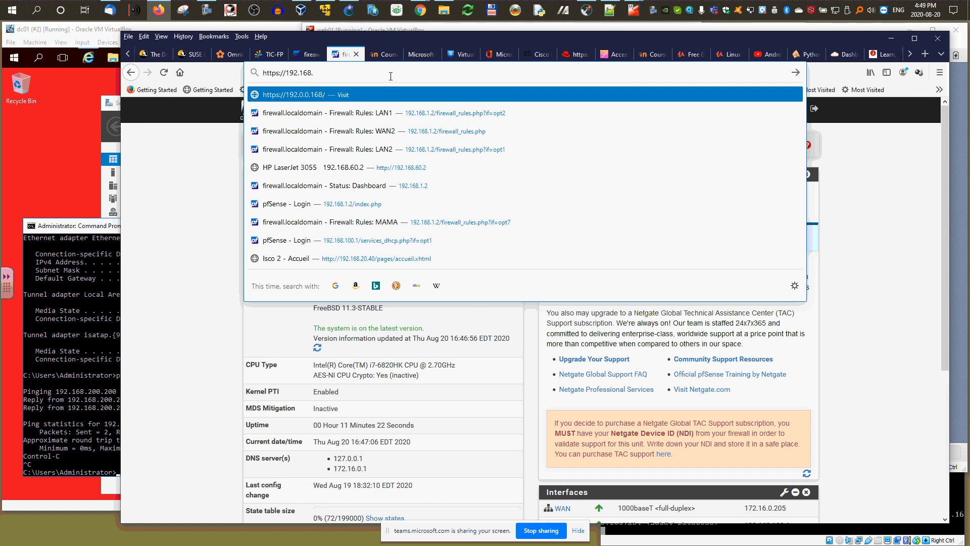
text(200.200)
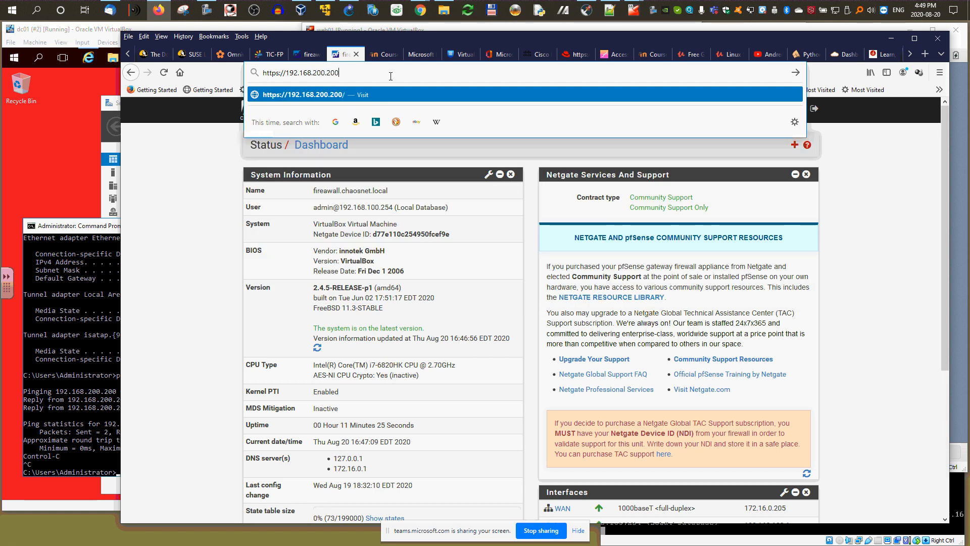
key(Return)
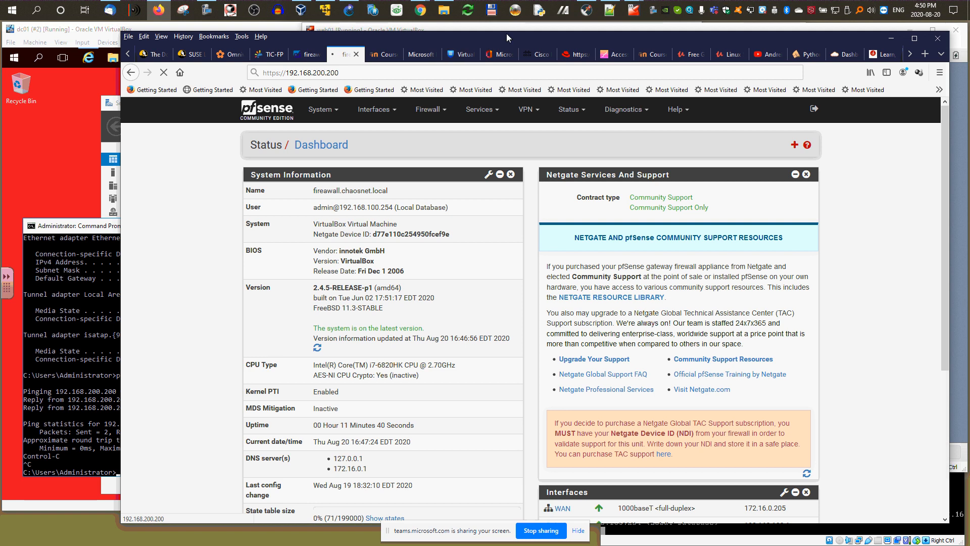
drag(507, 38, 486, 40)
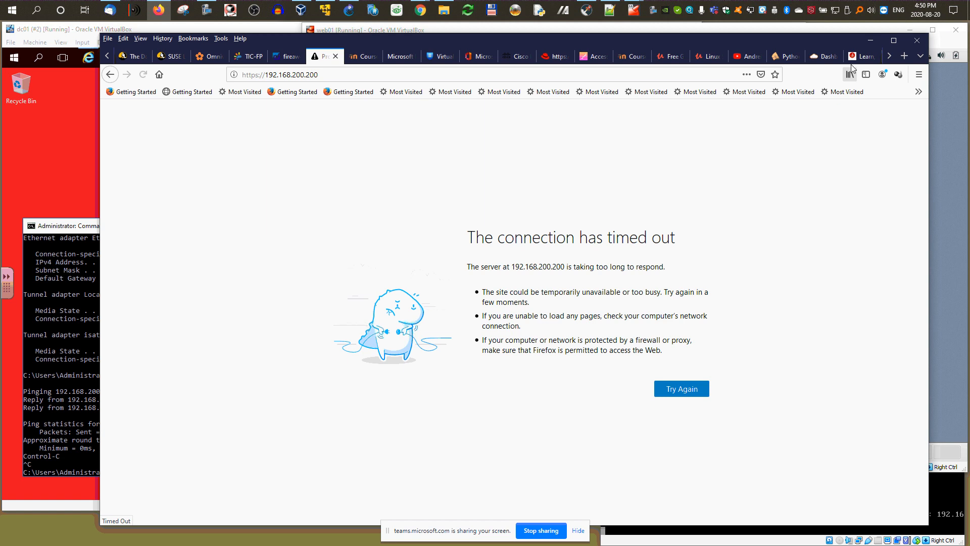
click(871, 40)
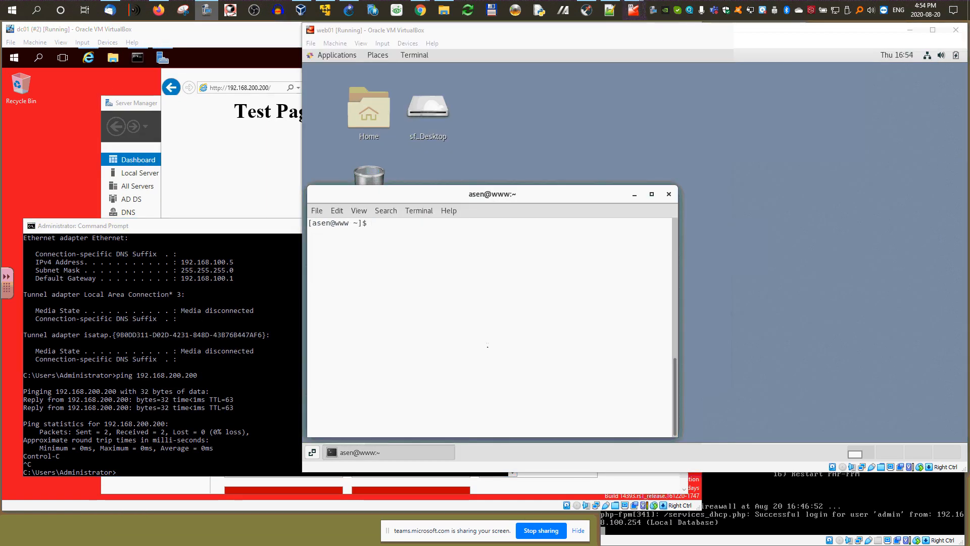
- Run a DNS lookup of google.com with dig in the web01 terminal
click(488, 346)
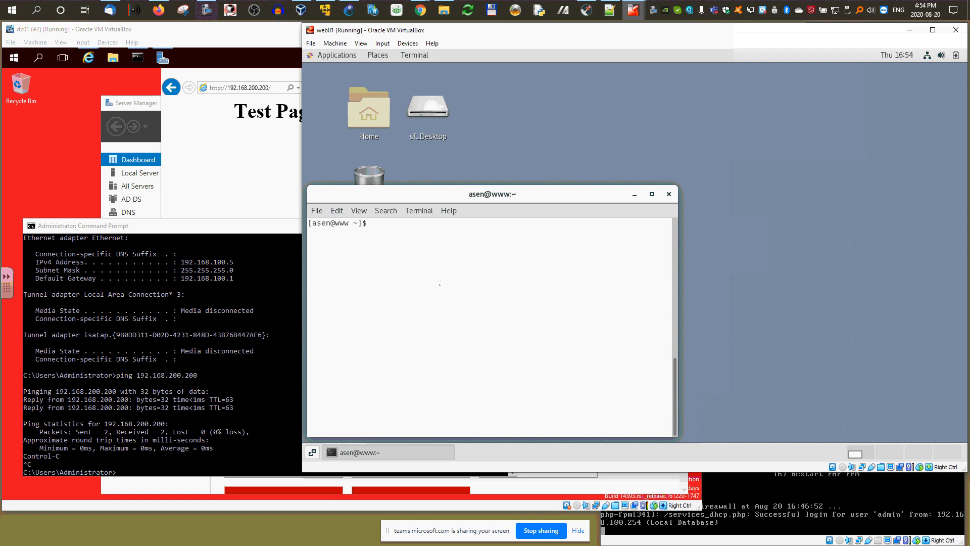
text(dig)
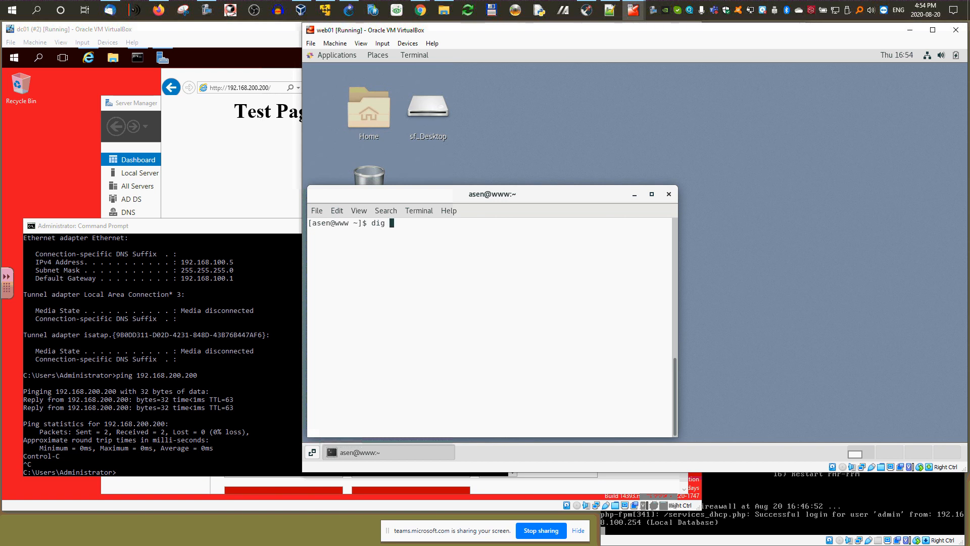
text(google.com)
key(Return)
- Switch to the pfSense page in Firefox and view the firewall rules of the WAN and LAN interfaces
mouse_move(163, 57)
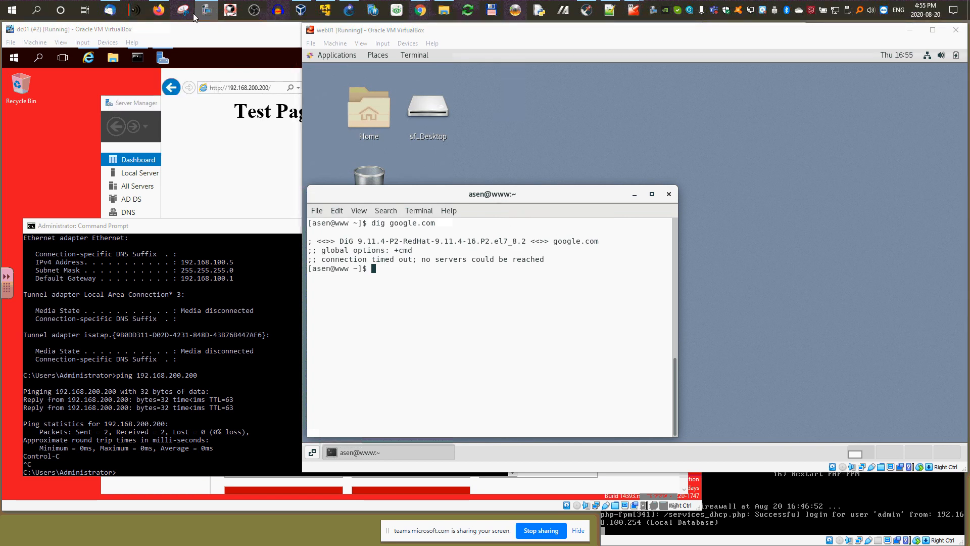
click(163, 13)
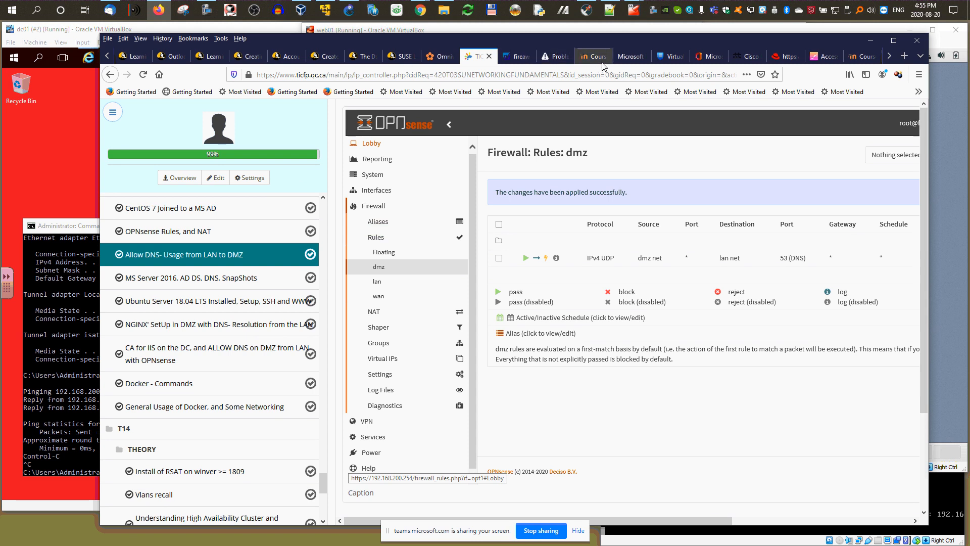
click(516, 56)
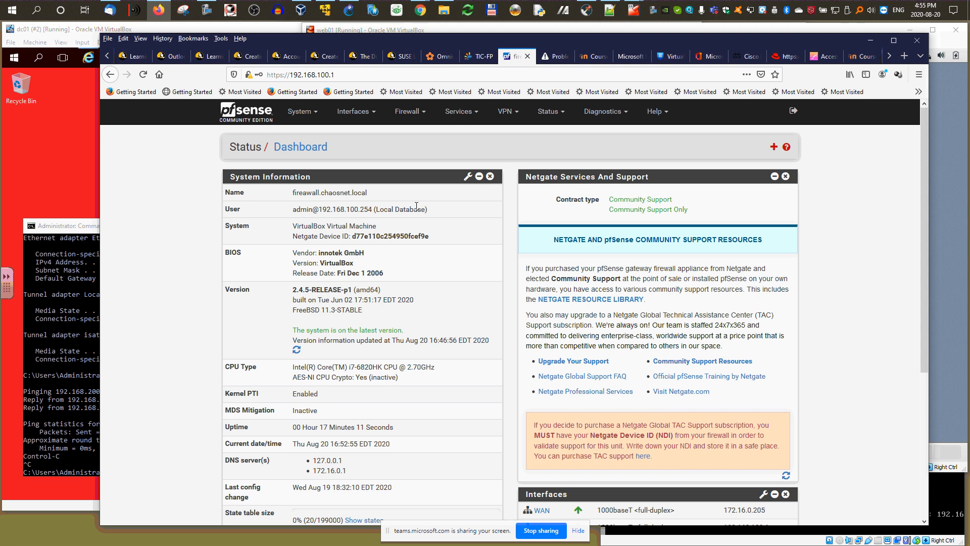
click(408, 112)
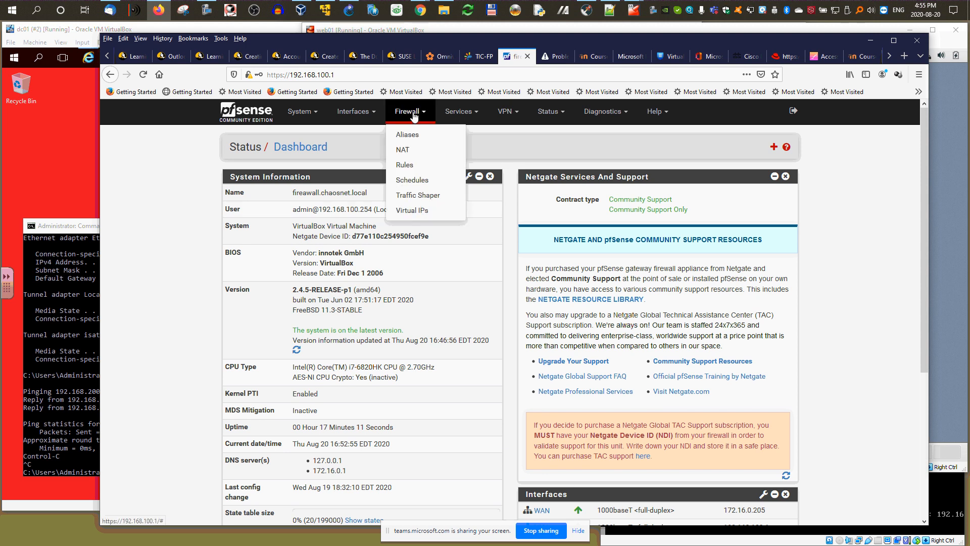
click(408, 168)
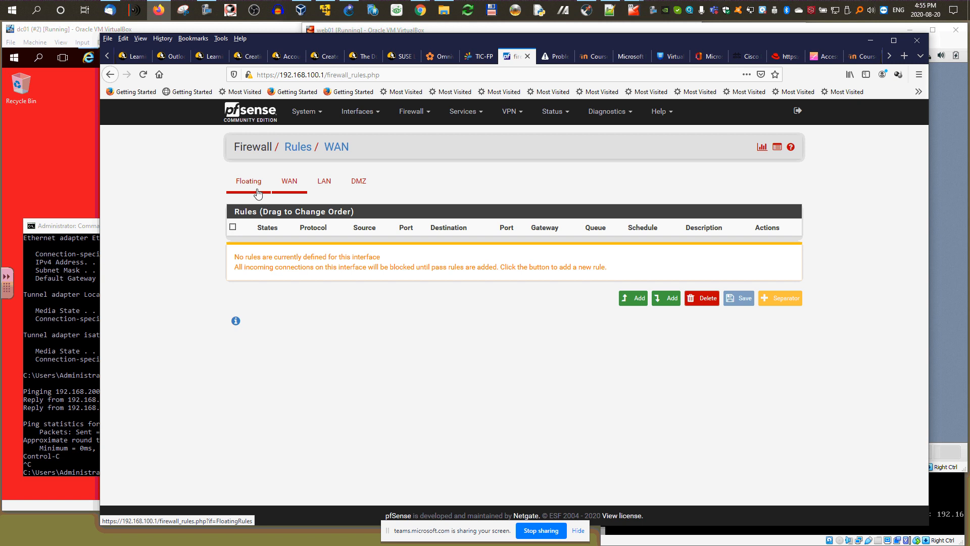
click(288, 183)
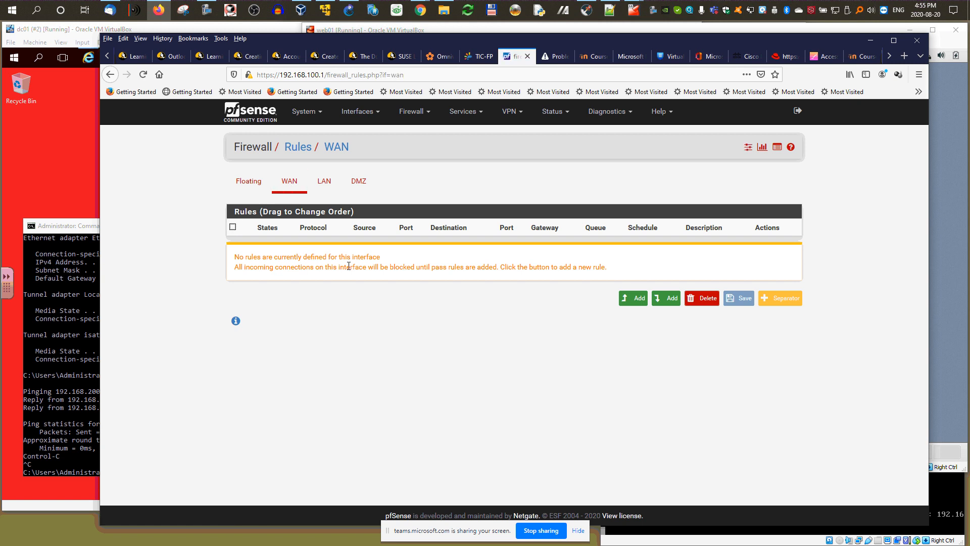
click(327, 185)
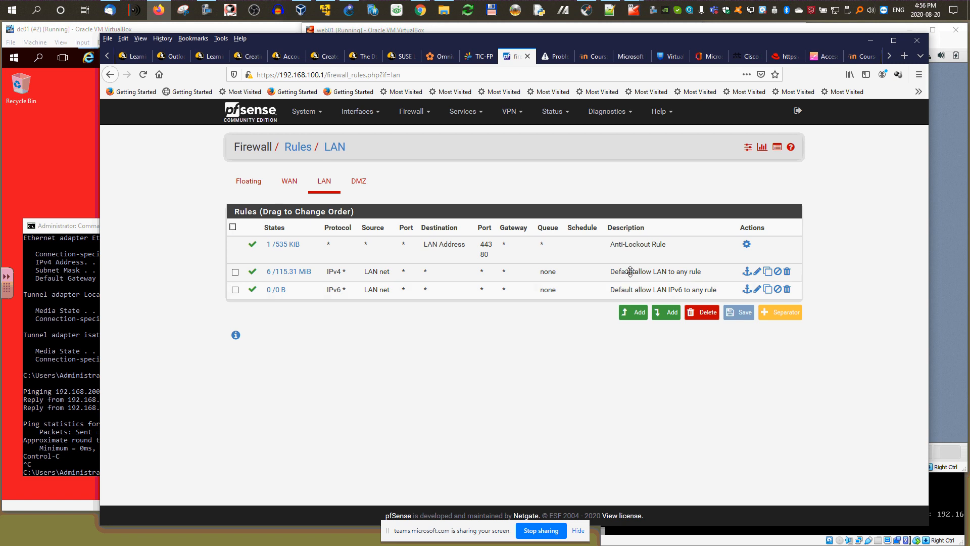
- Look through the pfSense General Setup page, from the DNS server settings down to the webConfigurator options
click(314, 109)
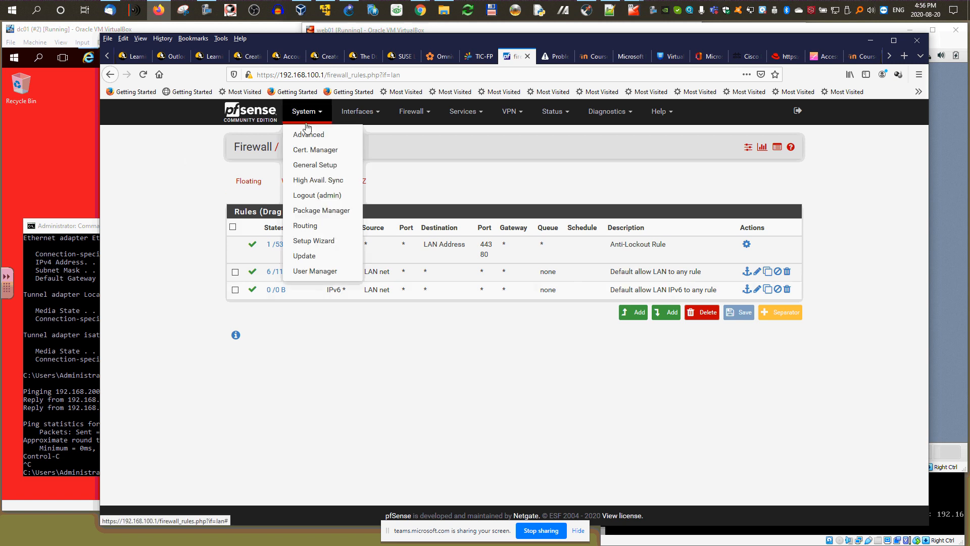
click(324, 167)
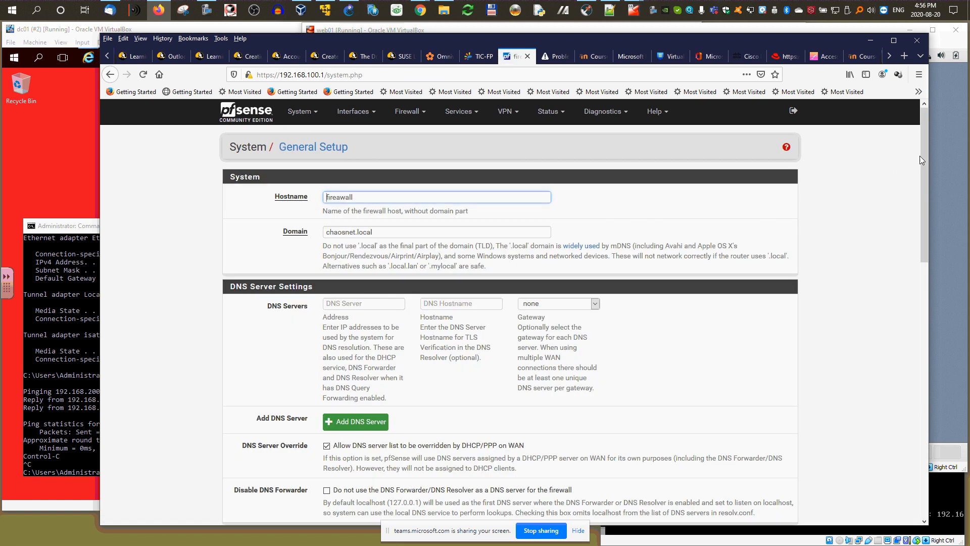
drag(920, 157, 918, 501)
click(857, 246)
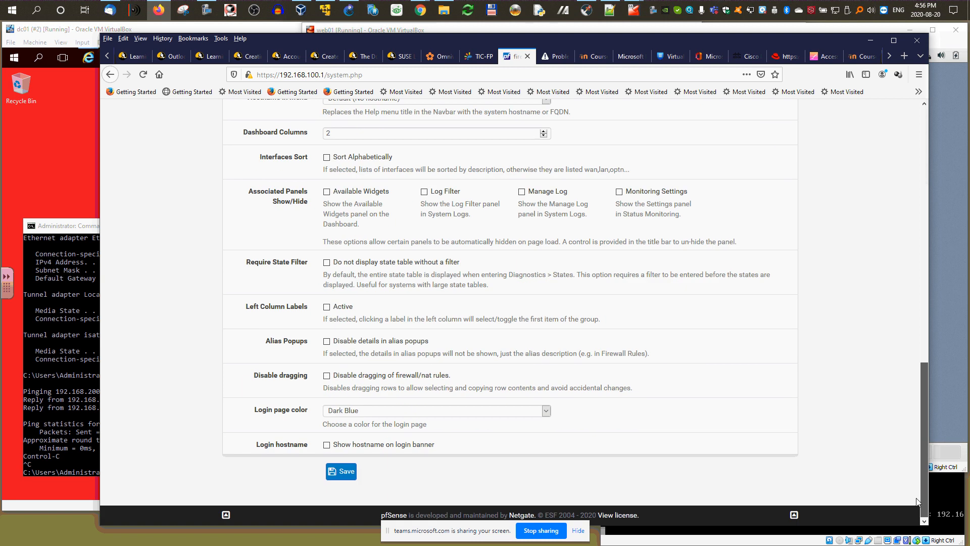
scroll(721, 384, up, 5)
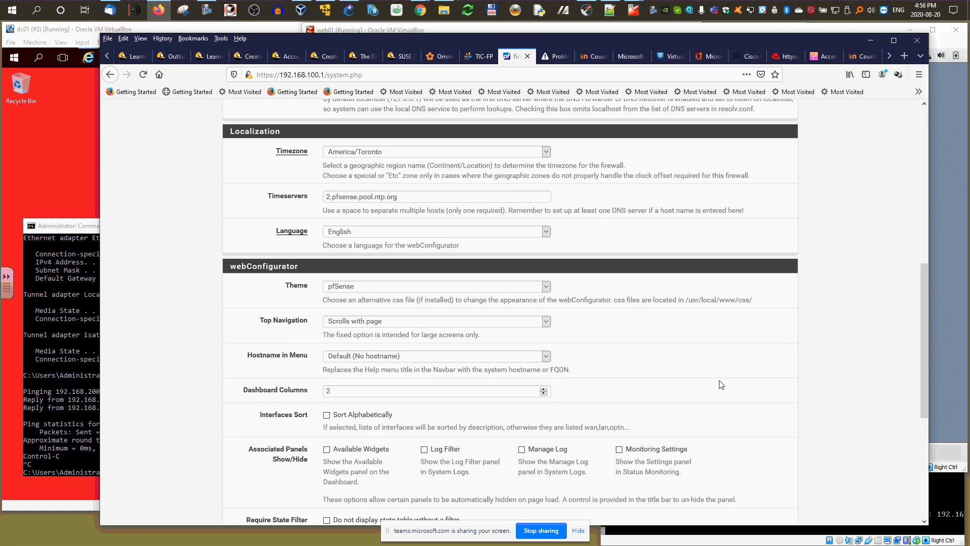
scroll(720, 381, up, 8)
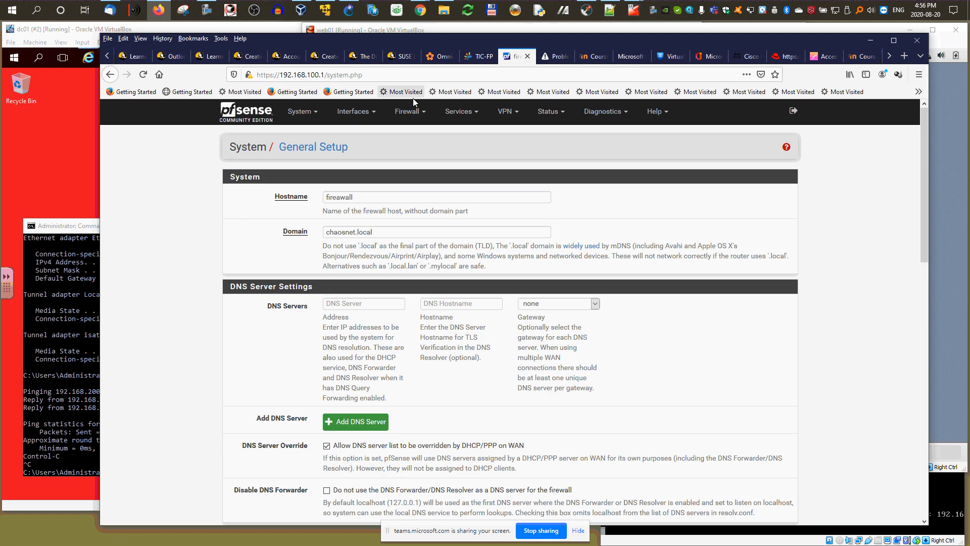
- Check the WAN interface configuration, including its Reserved Networks options
click(355, 112)
click(345, 157)
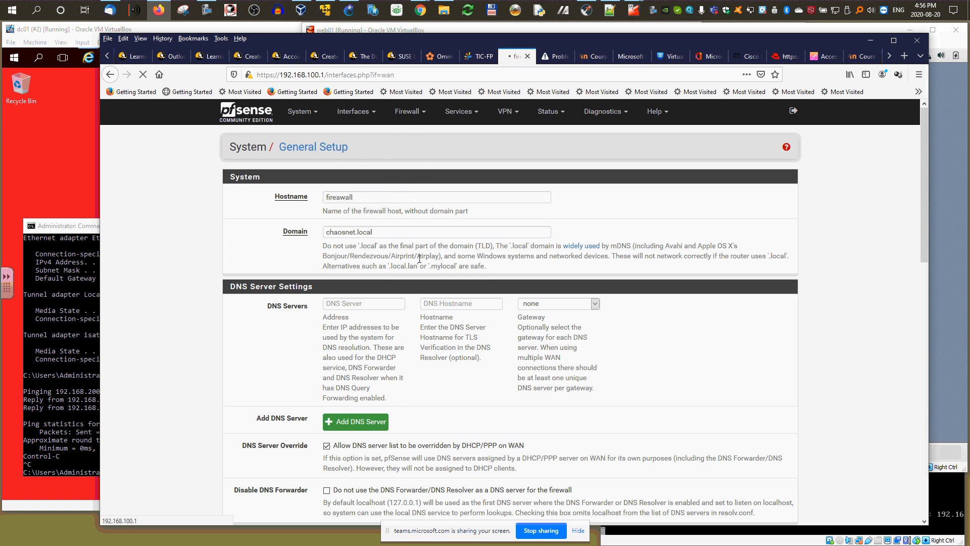
drag(927, 204, 932, 441)
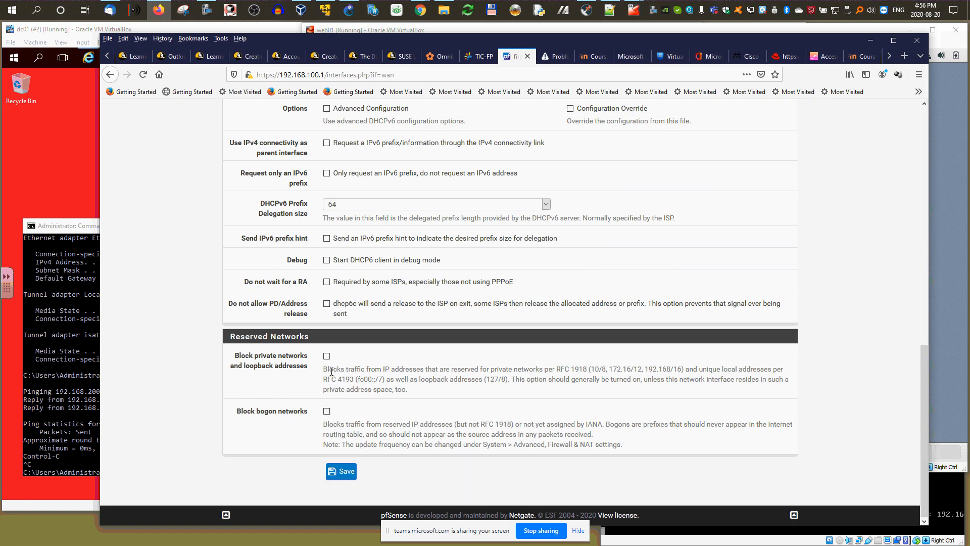
scroll(397, 308, up, 15)
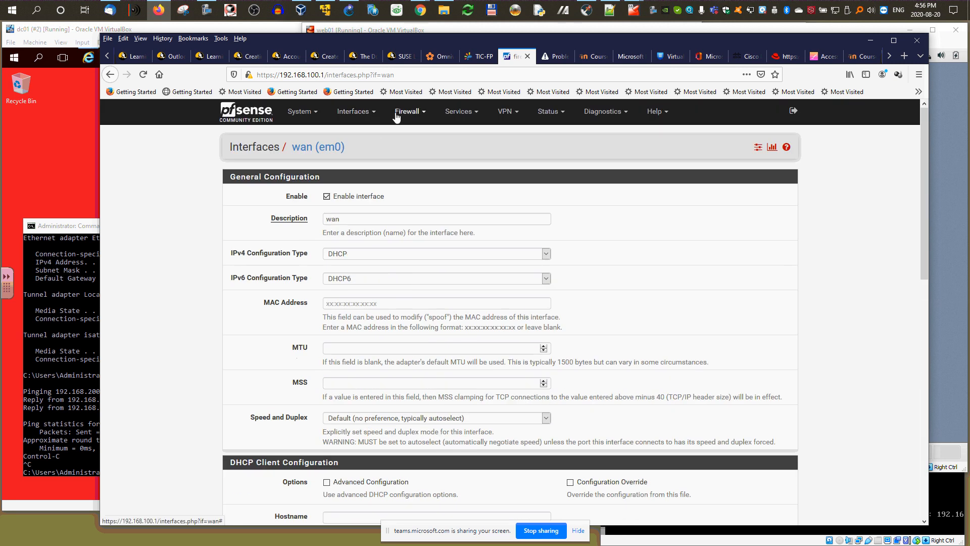
- Compare the WAN, LAN and DMZ firewall rules, including the ports of the LAN Anti-Lockout Rule
click(394, 111)
click(414, 167)
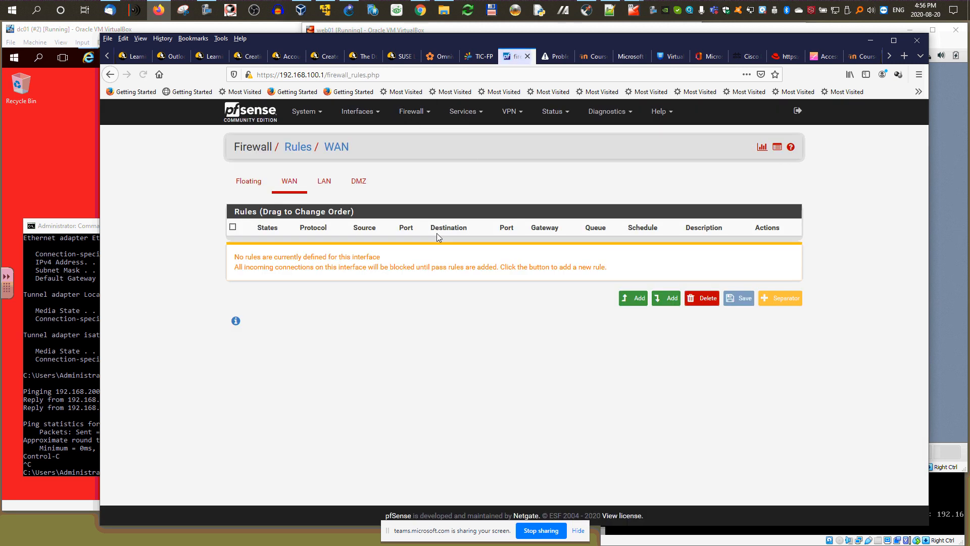
click(324, 185)
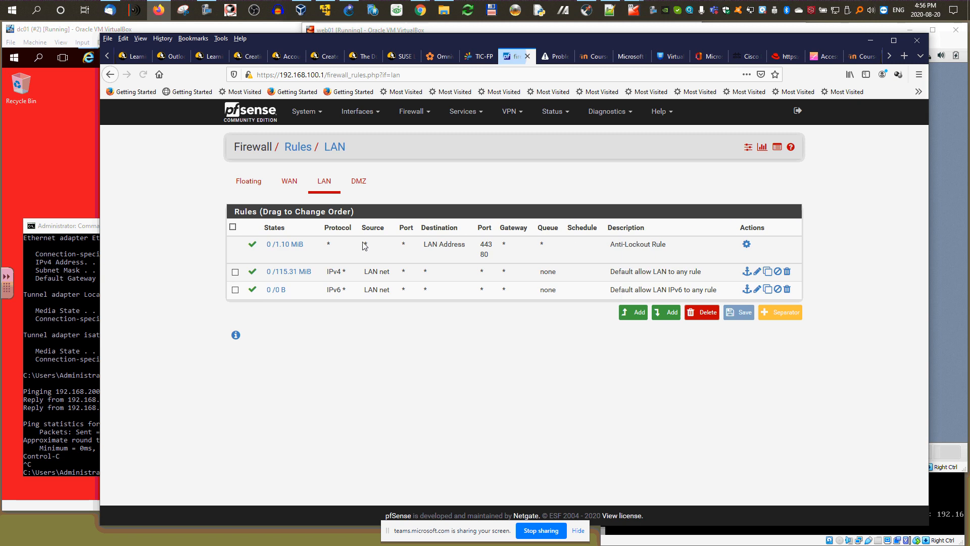
click(291, 183)
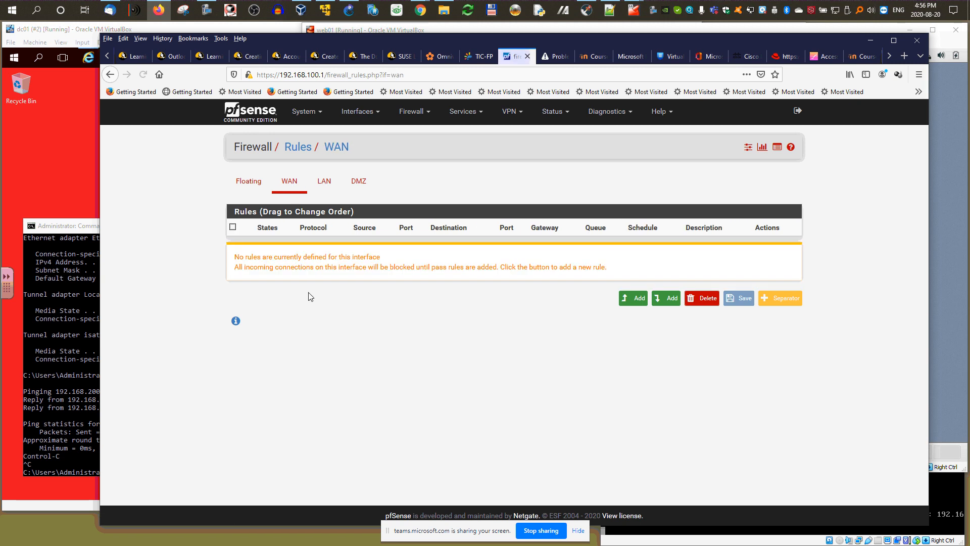
click(324, 183)
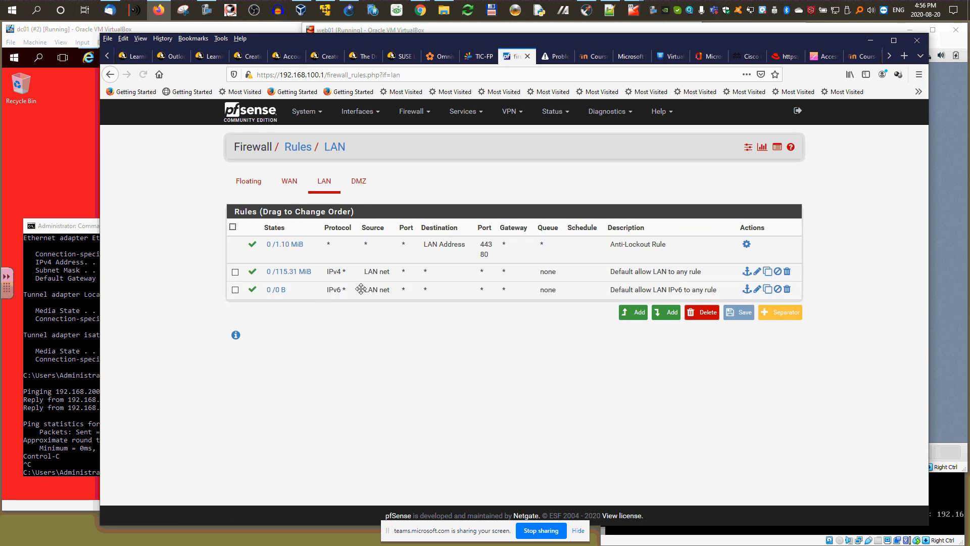
click(365, 187)
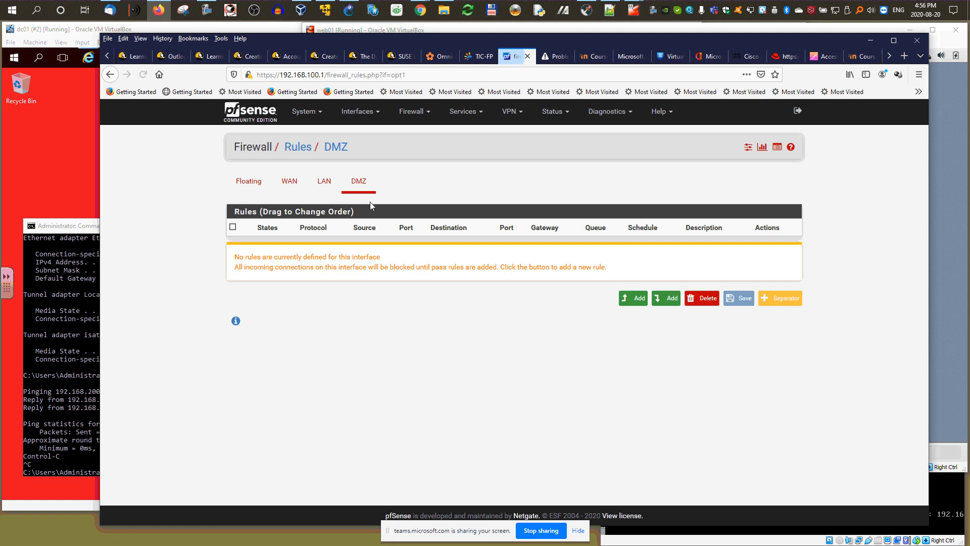
click(329, 191)
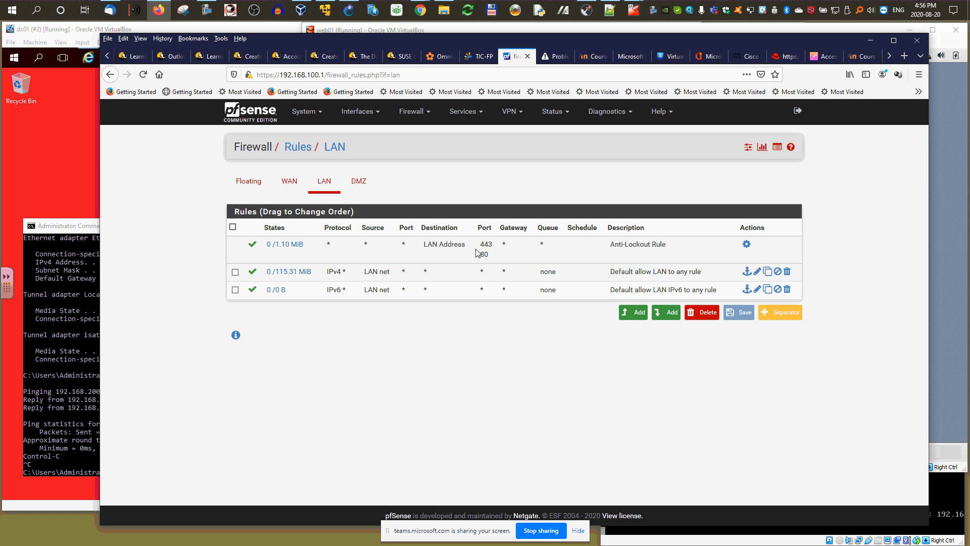
drag(480, 243, 489, 242)
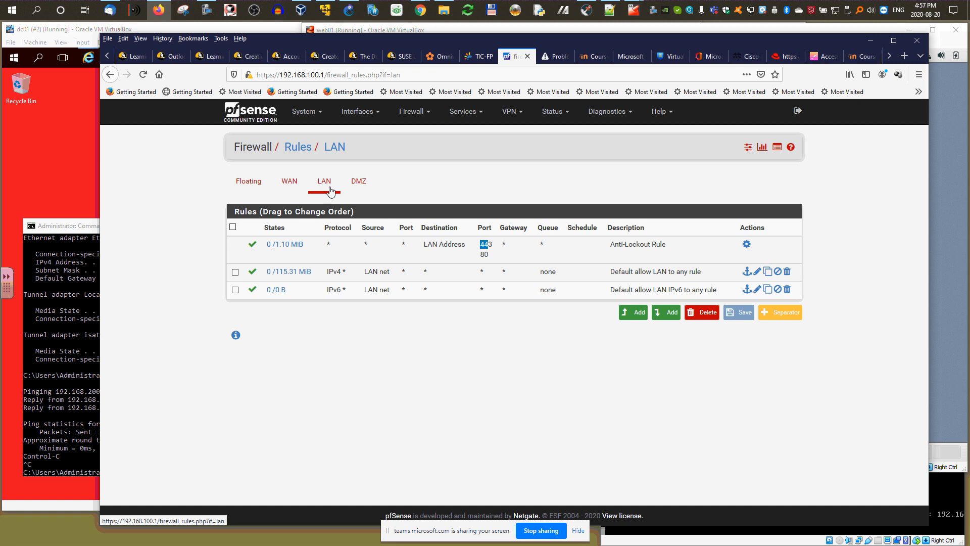
- Start a new rule at the top of the DMZ firewall rules and keep its action as Pass
click(359, 181)
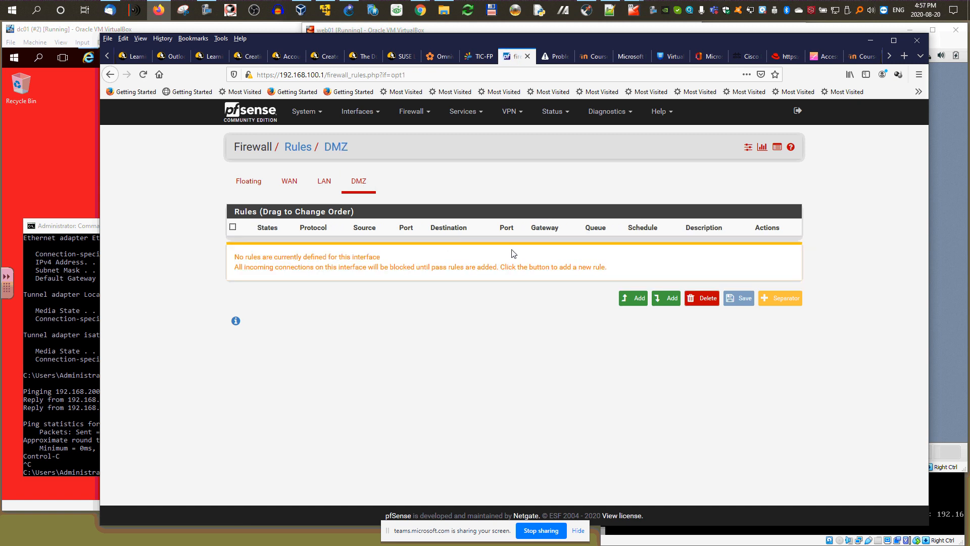
click(632, 298)
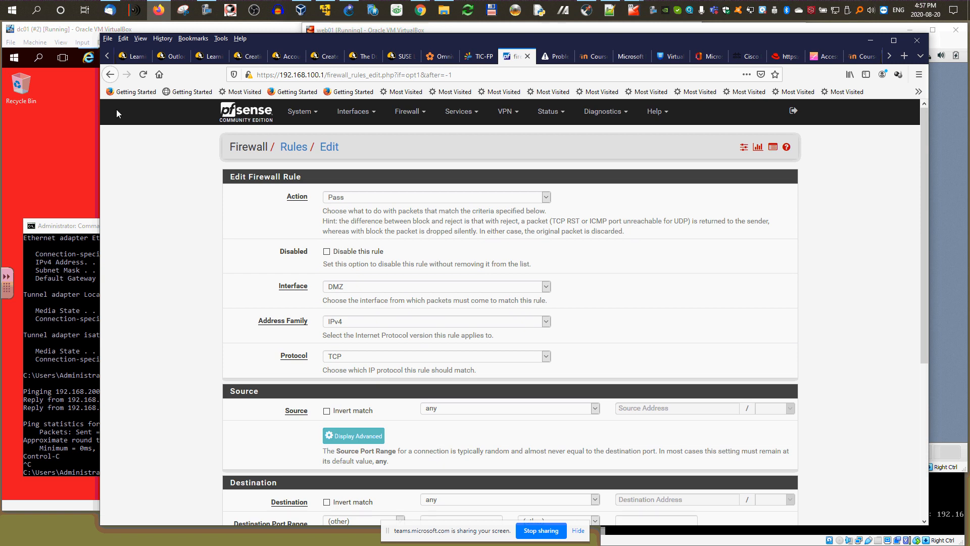
click(110, 74)
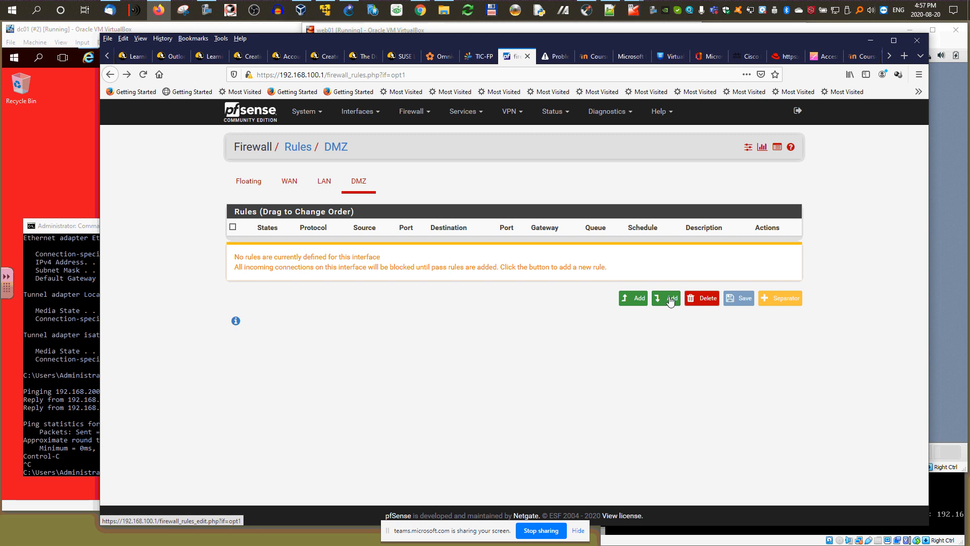
click(632, 298)
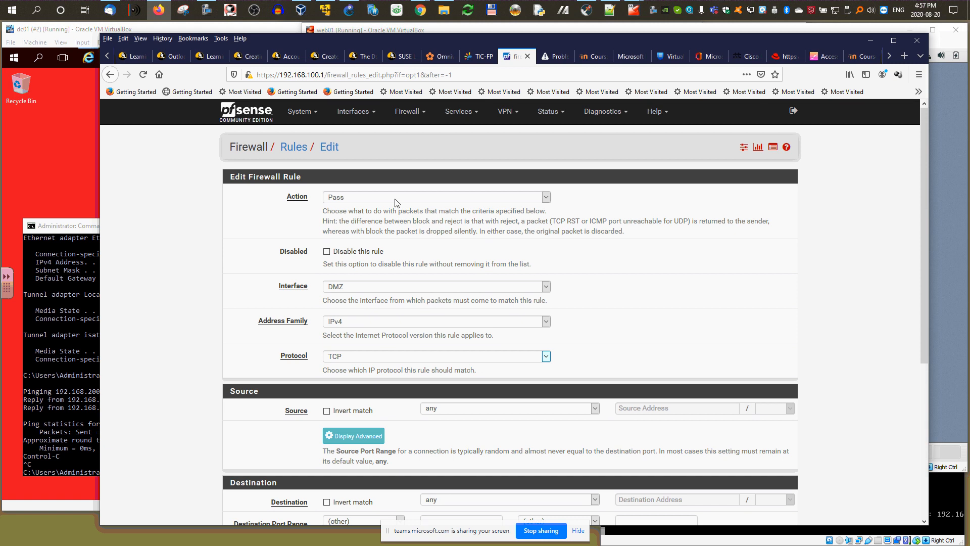
click(547, 200)
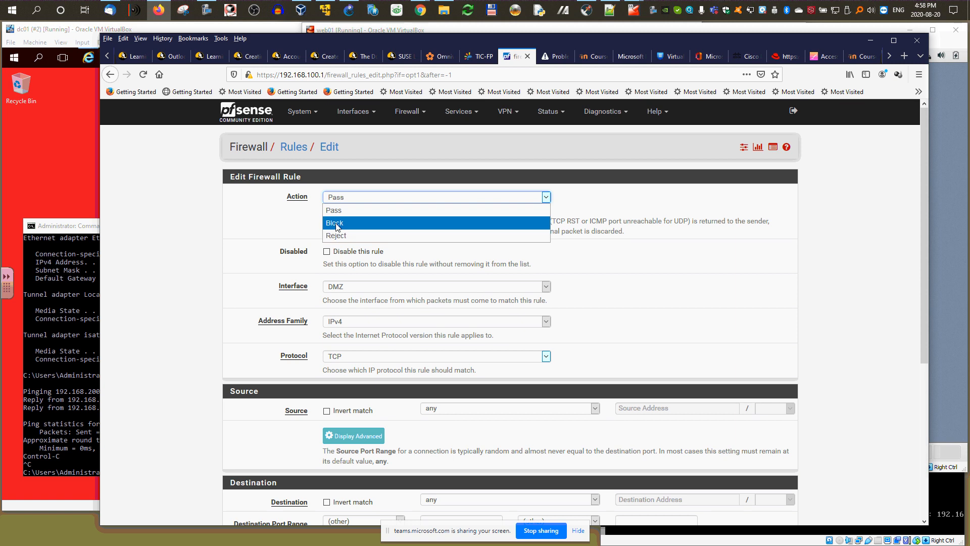
click(278, 212)
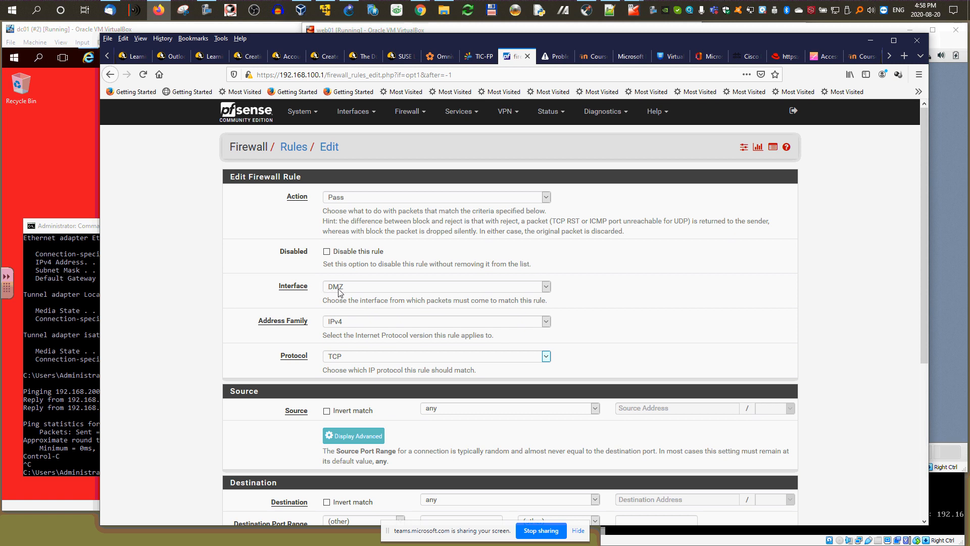
- Set the new DMZ rule's protocol to ICMP
scroll(340, 292, down, 3)
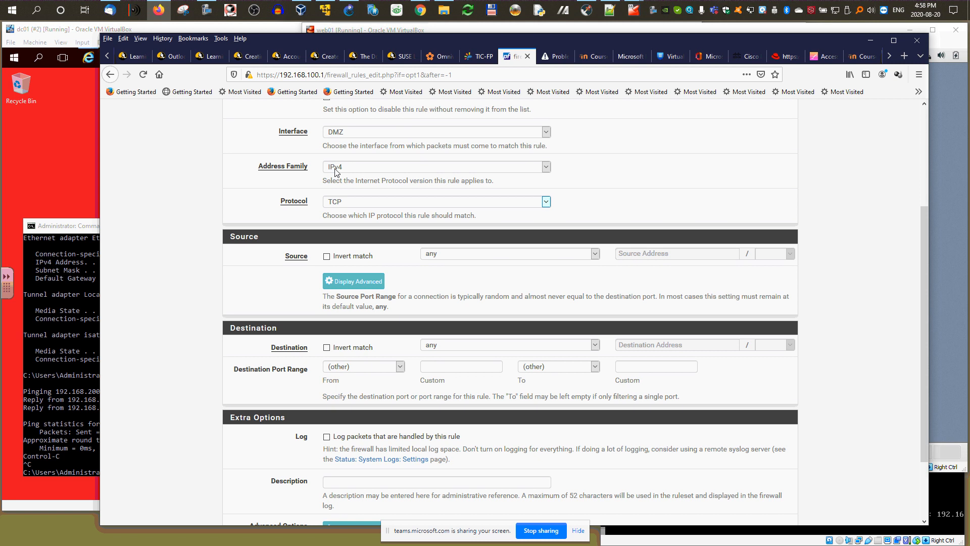
click(940, 144)
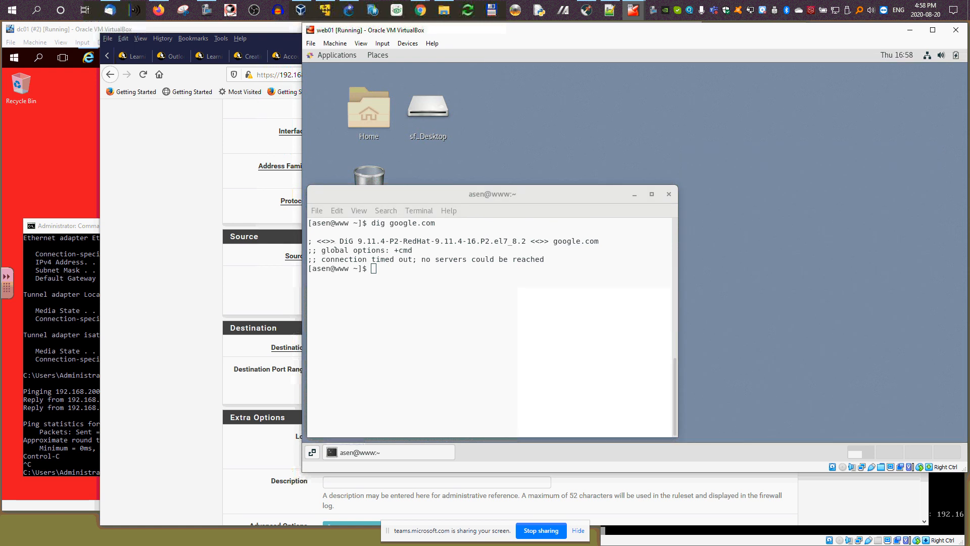
click(193, 258)
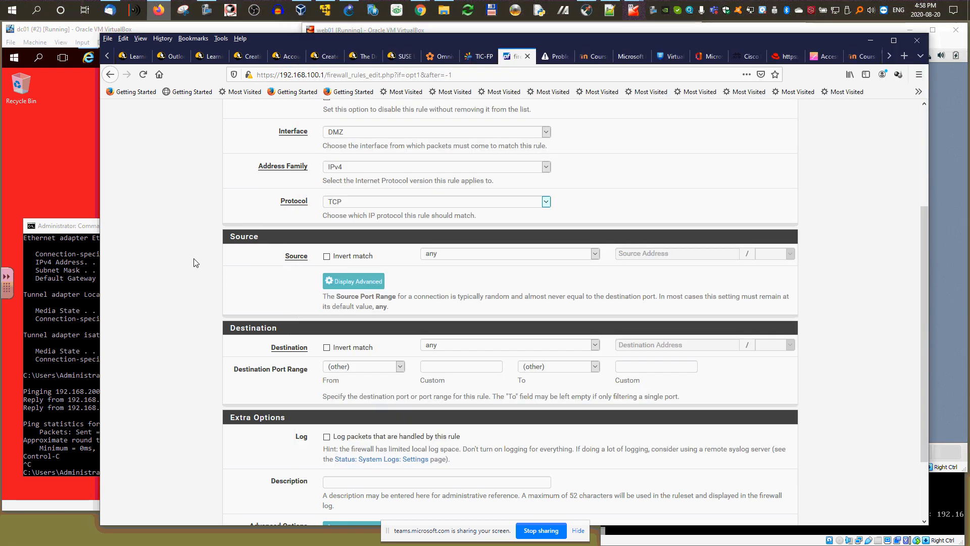
click(346, 205)
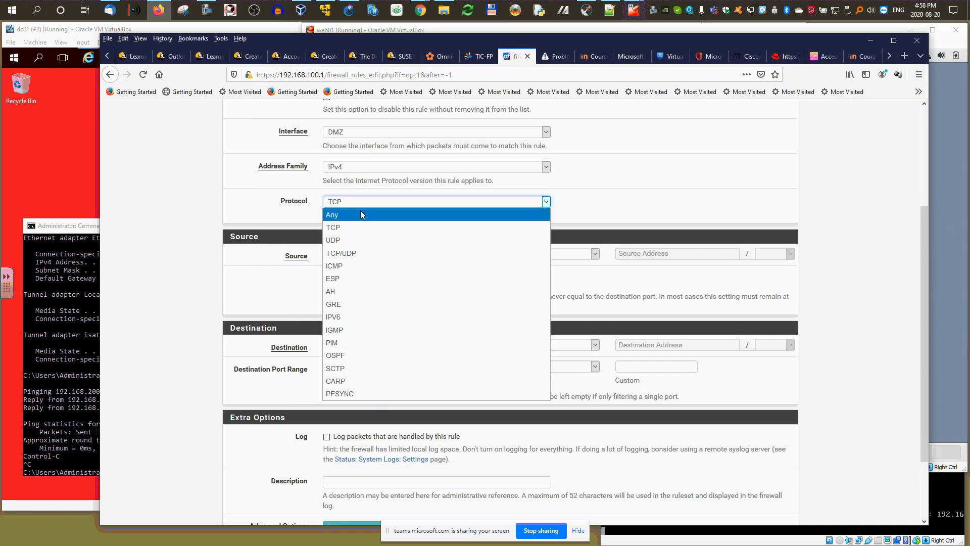
click(343, 266)
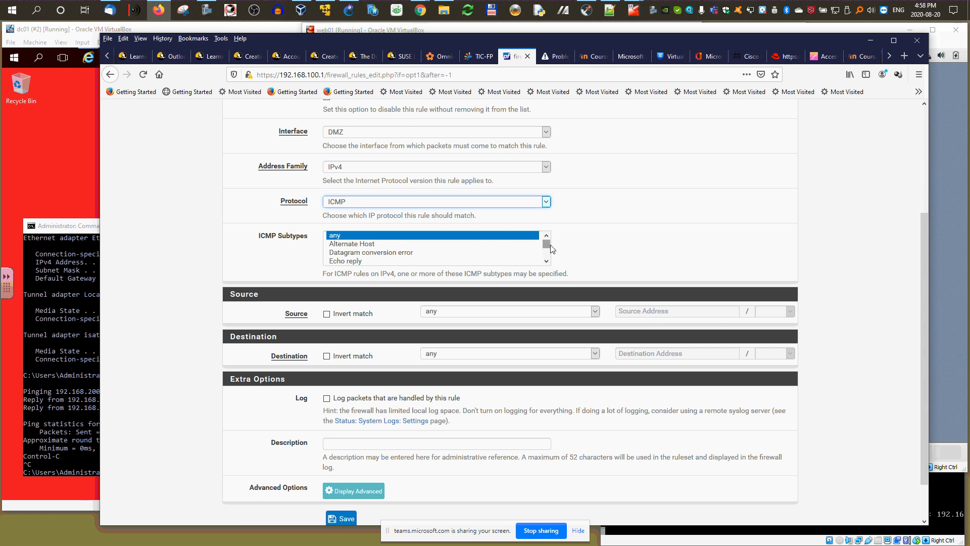
- Review the ICMP subtypes and set the new DMZ rule's source to DMZ net
drag(549, 244, 548, 254)
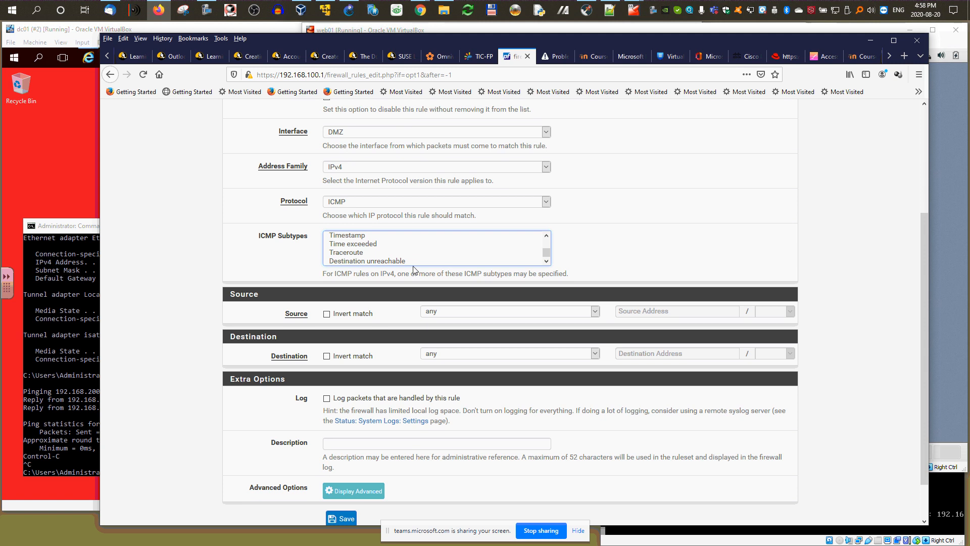
scroll(414, 270, down, 2)
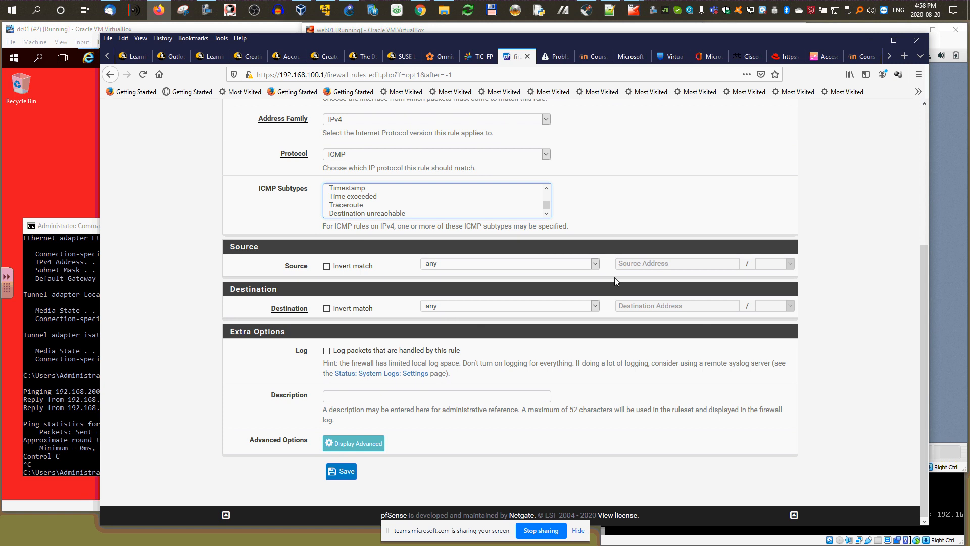
click(595, 265)
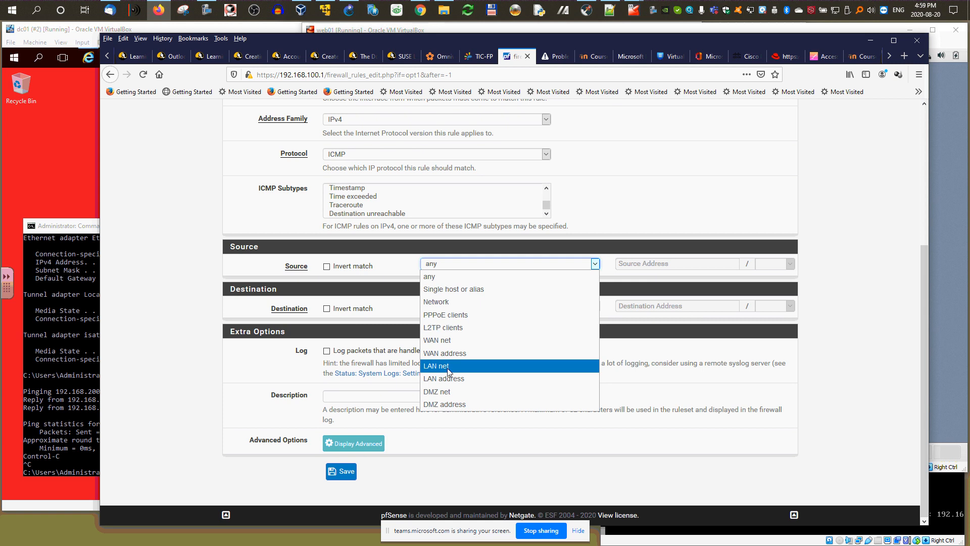
click(448, 391)
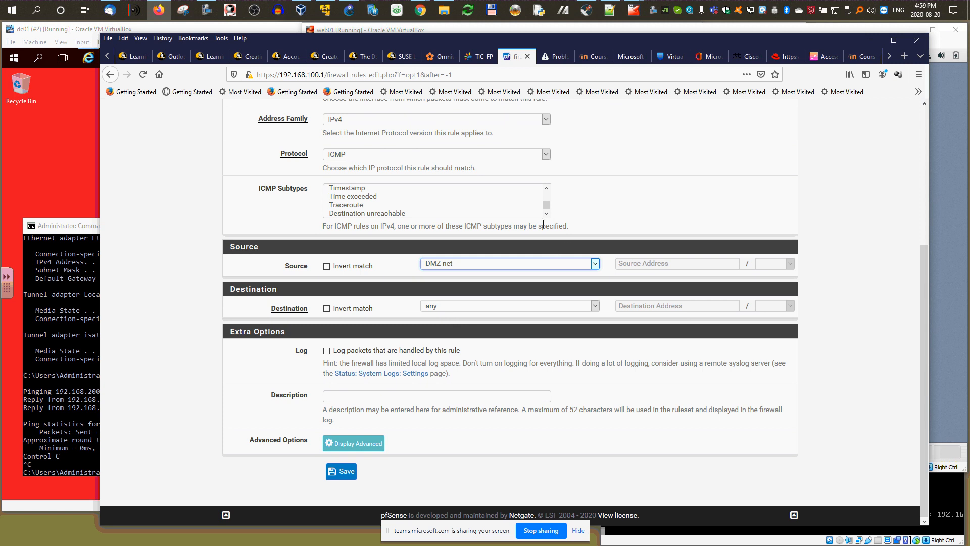
- Describe the new DMZ rule as "ping-dmz-to-wan", save it and apply the firewall changes
scroll(409, 303, up, 3)
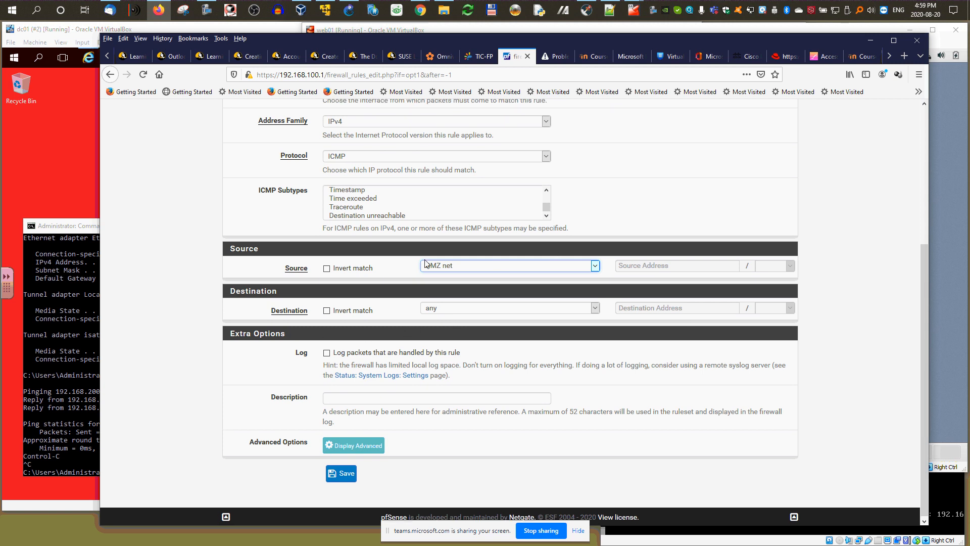
scroll(423, 267, up, 1)
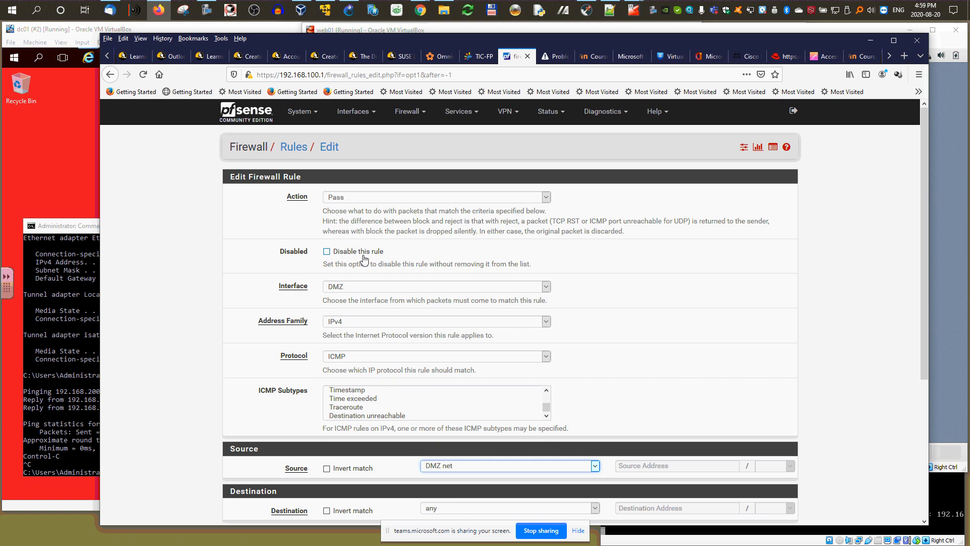
scroll(507, 319, down, 4)
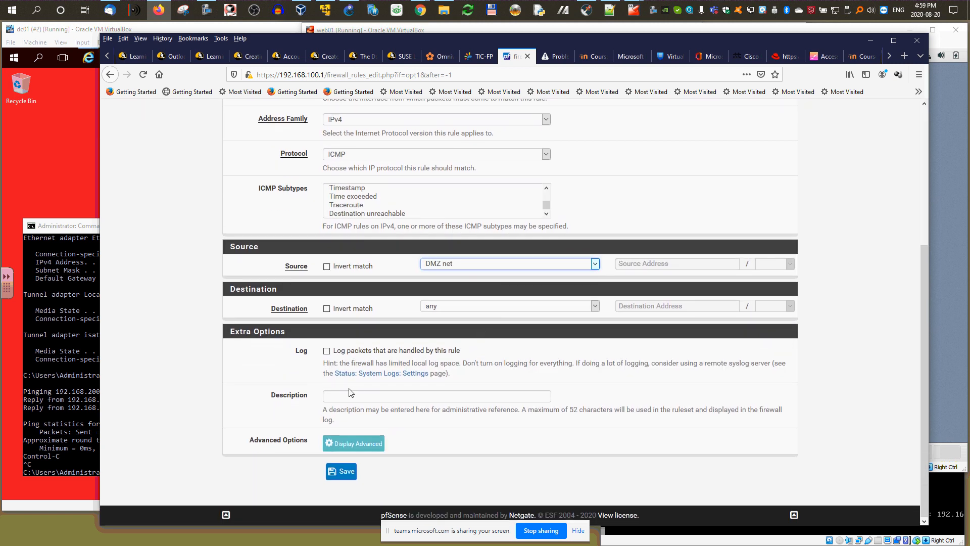
click(401, 399)
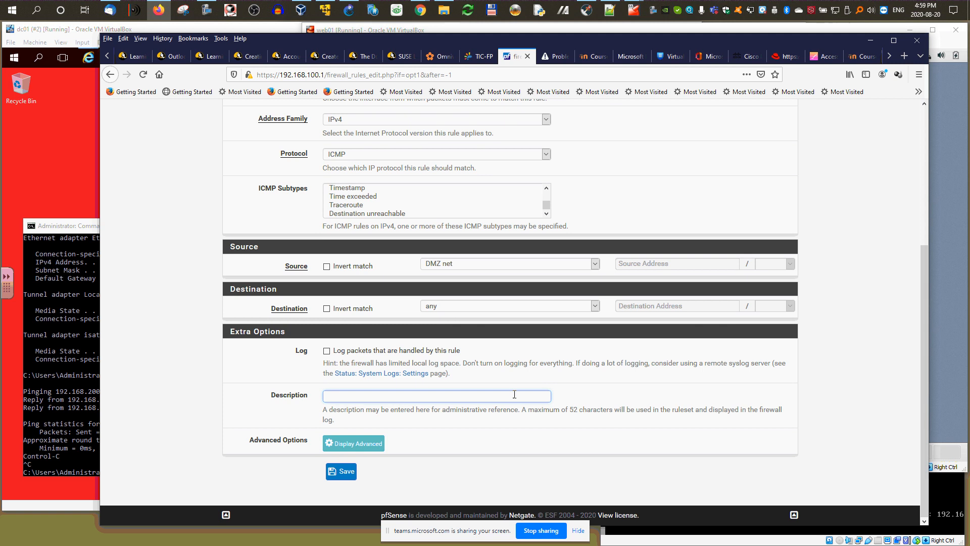
text(ping)
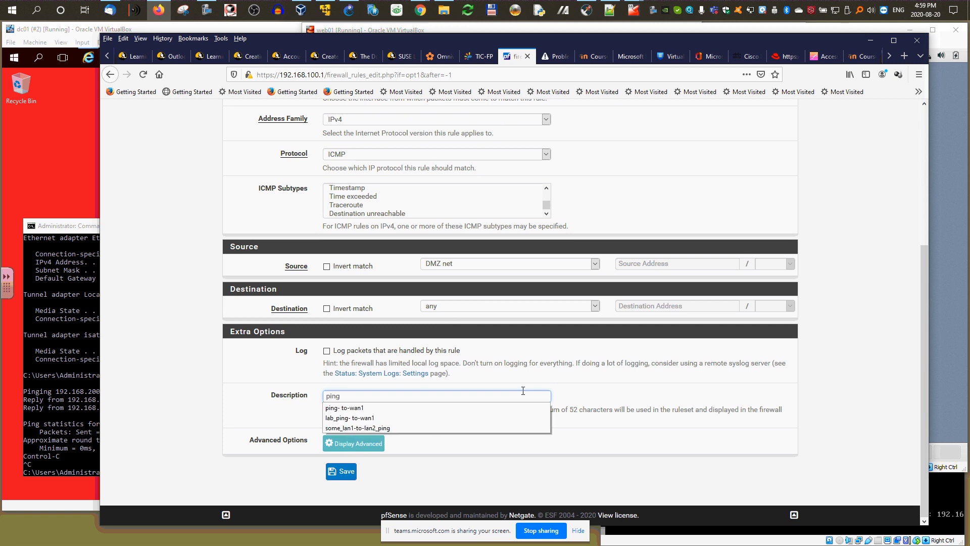
text(-dmz-to-wan)
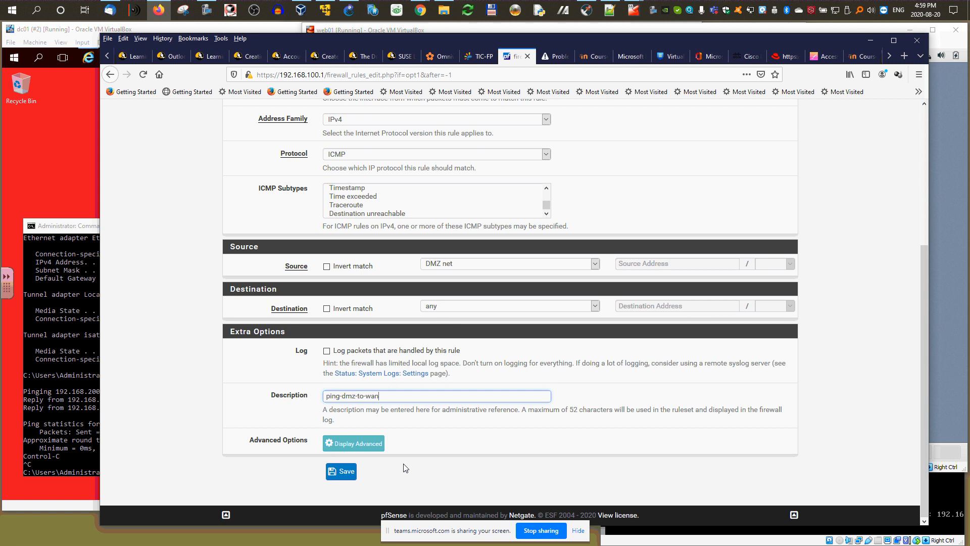
click(347, 471)
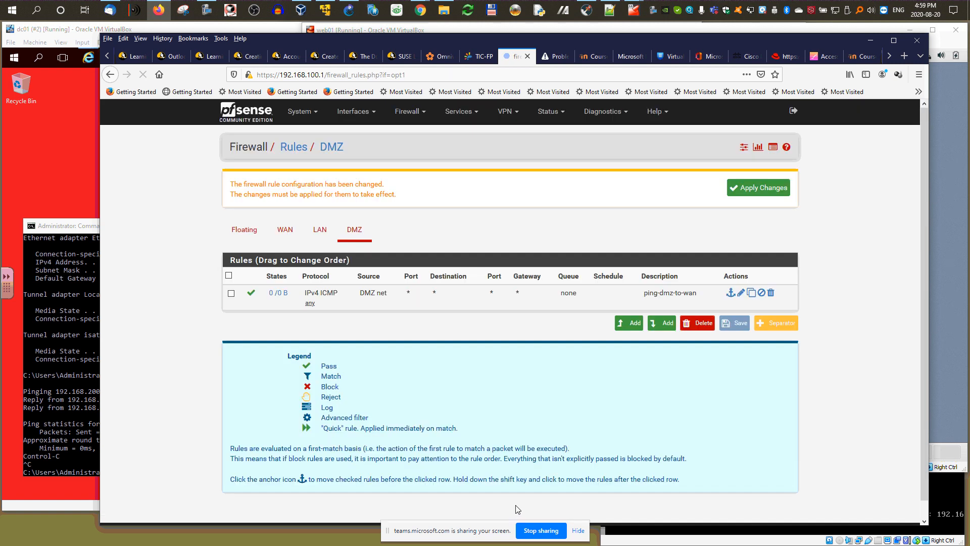
click(759, 189)
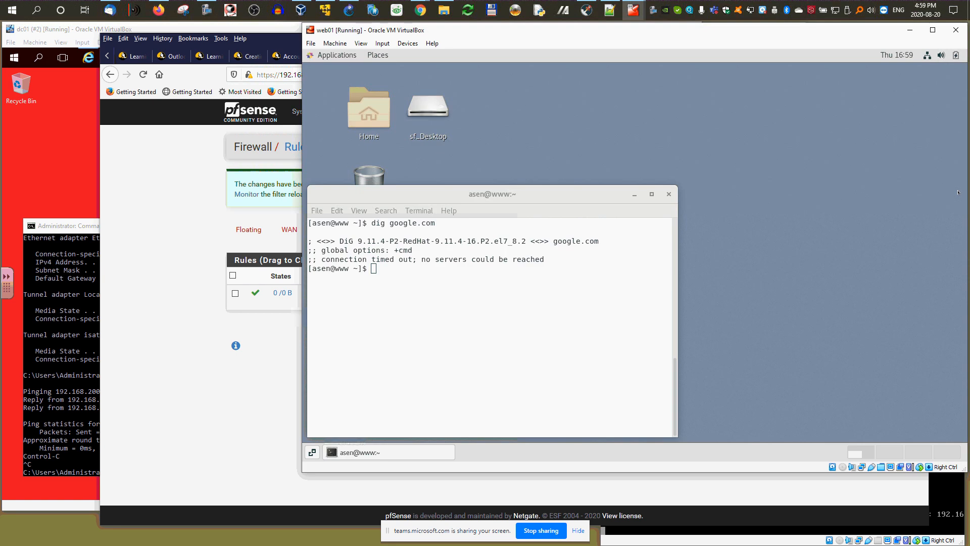
- Switch to the web01 terminal, try to ping google.com and stop the command
key(alt+Tab)
text(p)
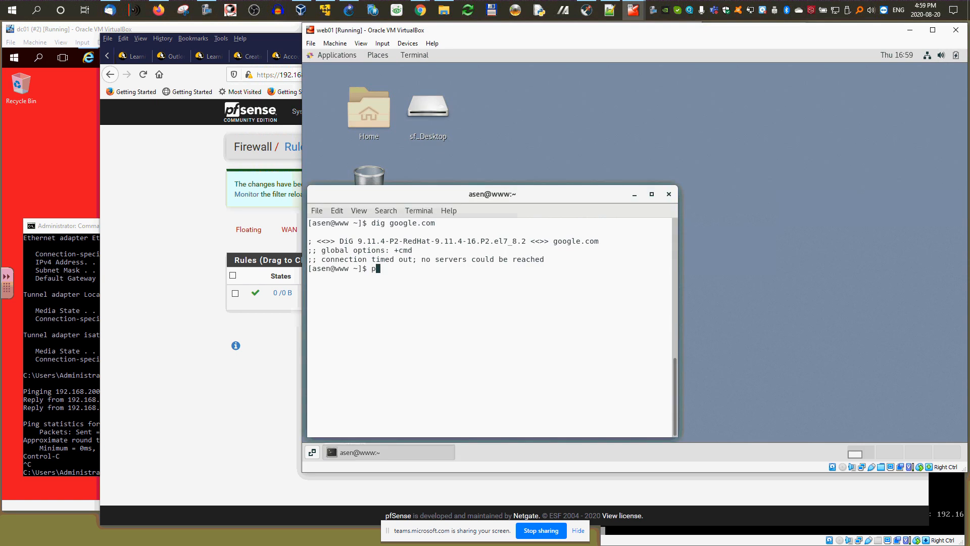
text(ing google.com)
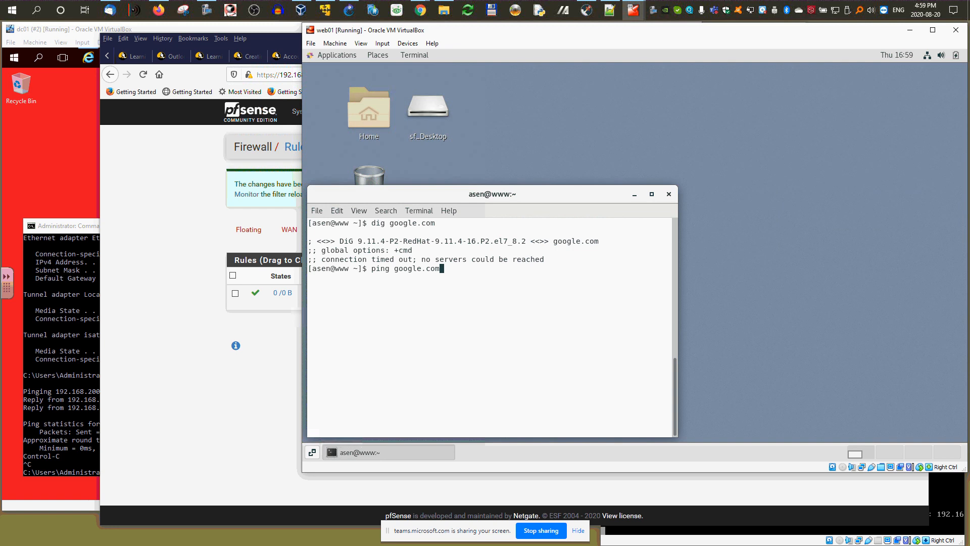
key(Return)
key(ctrl+c)
- Ping 8.8.8.8 from web01, stop the command and clear the terminal
key(Up)
key(BackSpace)
key(BackSpace)
key(BackSpace)
key(BackSpace)
key(BackSpace)
key(BackSpace)
key(BackSpace)
key(BackSpace)
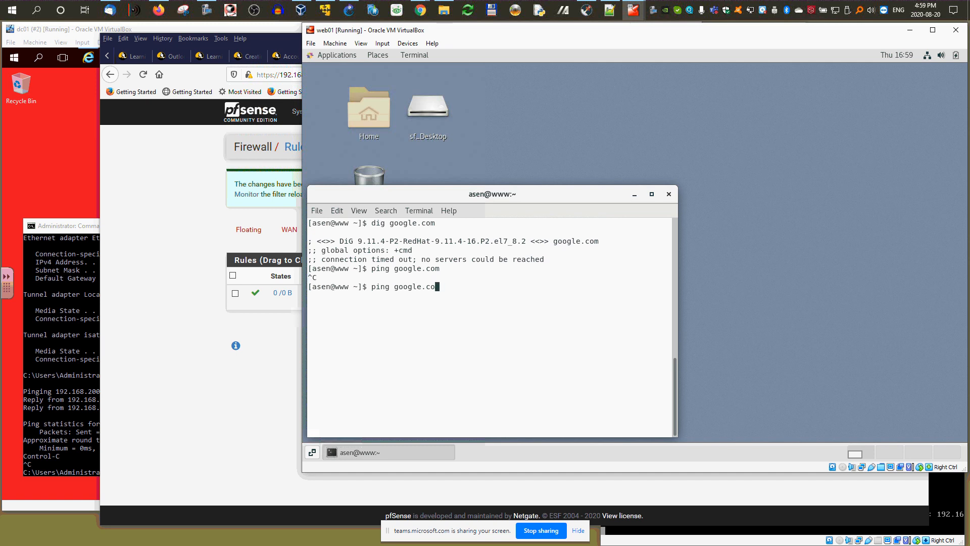
key(BackSpace)
key(BackSpace)
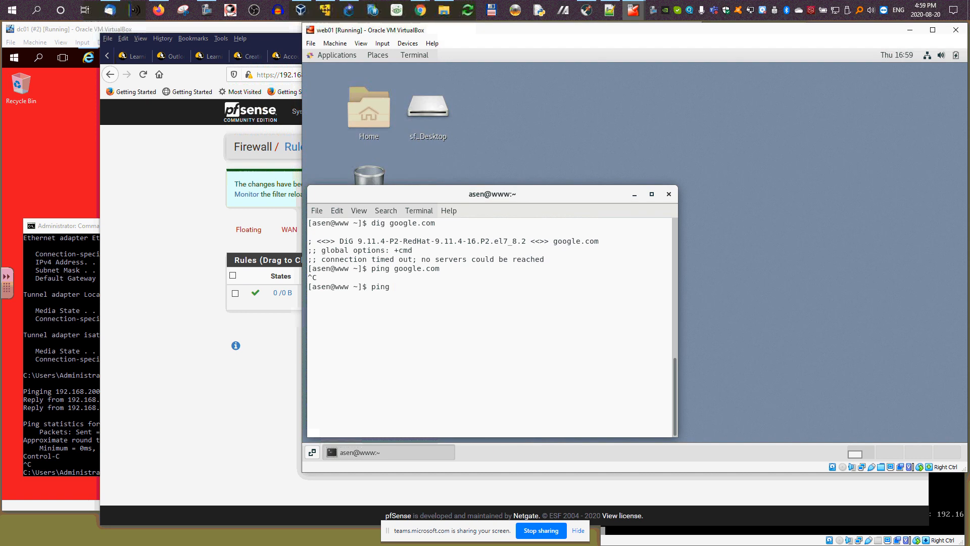
text(8.8.8.8)
key(Return)
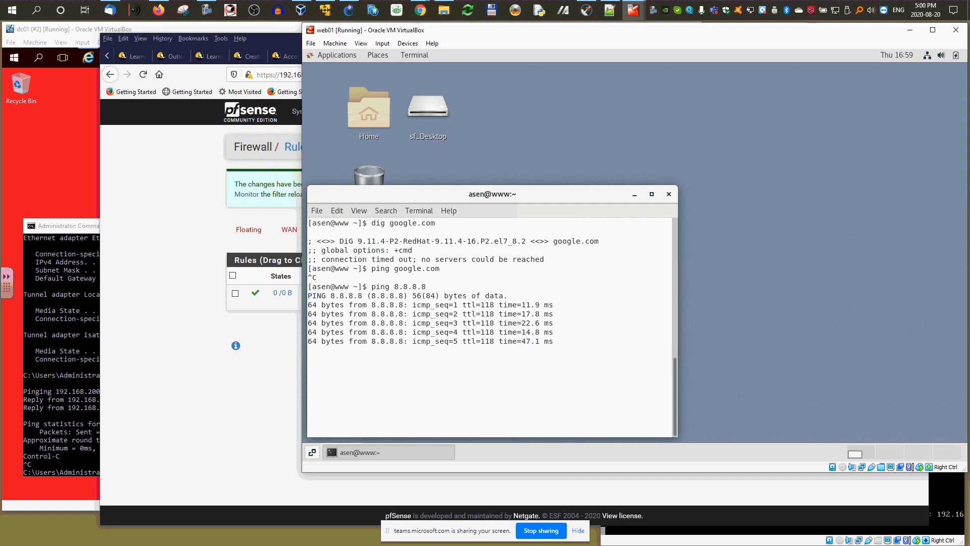
key(ctrl+c)
key(ctrl+l)
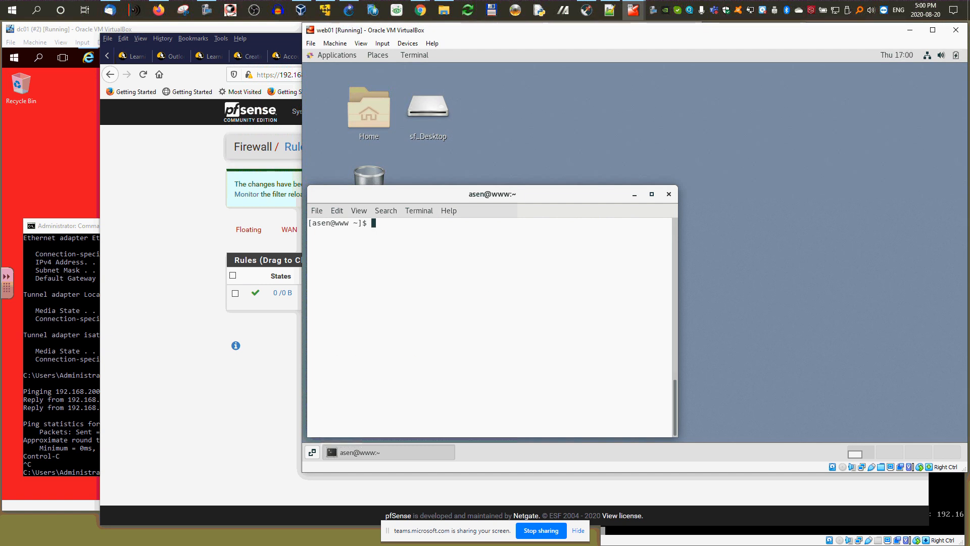
- Ping the LAN host 192.168.100.5 from web01 and stop the command
text(ping 192.168,)
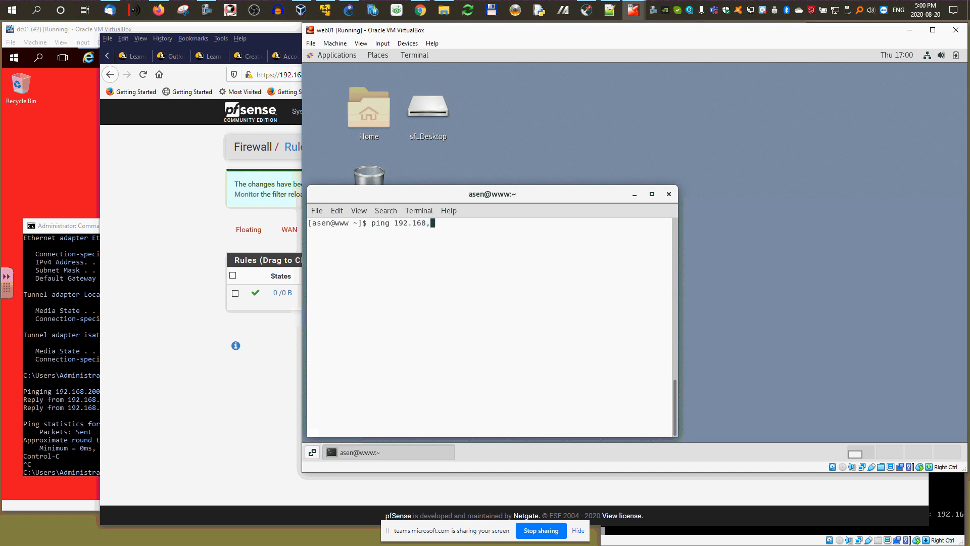
text(100,5)
key(Return)
key(ctrl+c)
key(Up)
key(Left)
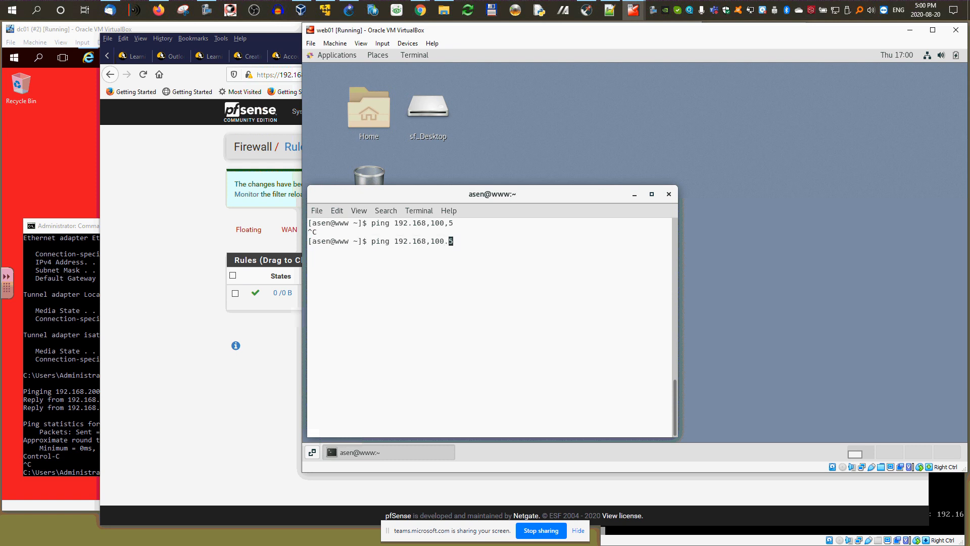
key(BackSpace)
text(.)
key(Left)
key(Left)
key(Left)
key(Left)
key(BackSpace)
text(.)
key(Return)
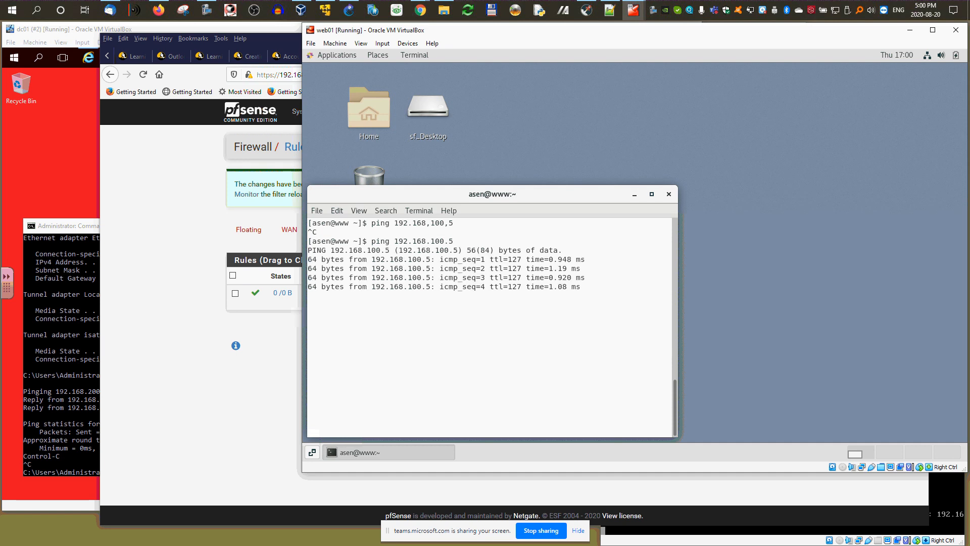
key(ctrl+c)
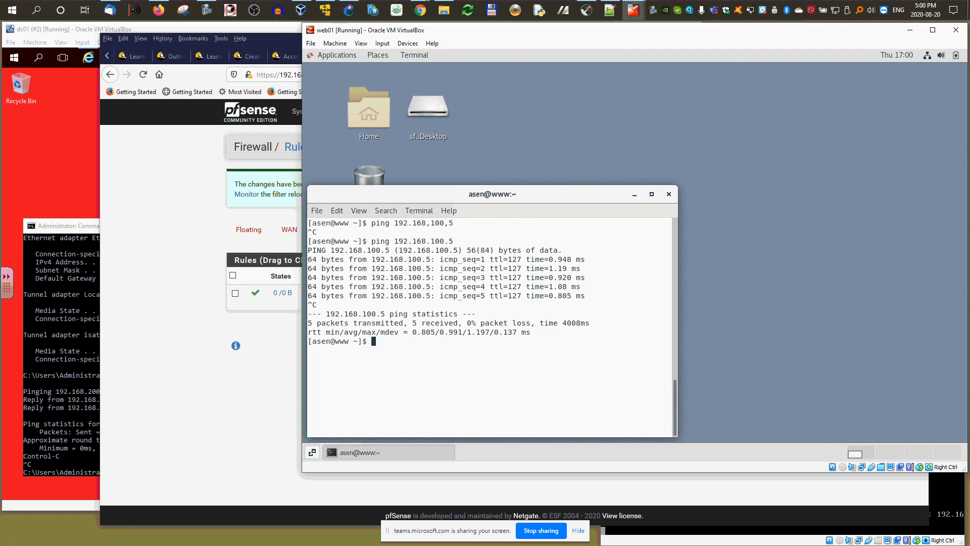
- Switch to pfSense, start a copy of the ping-dmz-to-wan rule to review its settings, and leave it unsaved
key(alt+Tab)
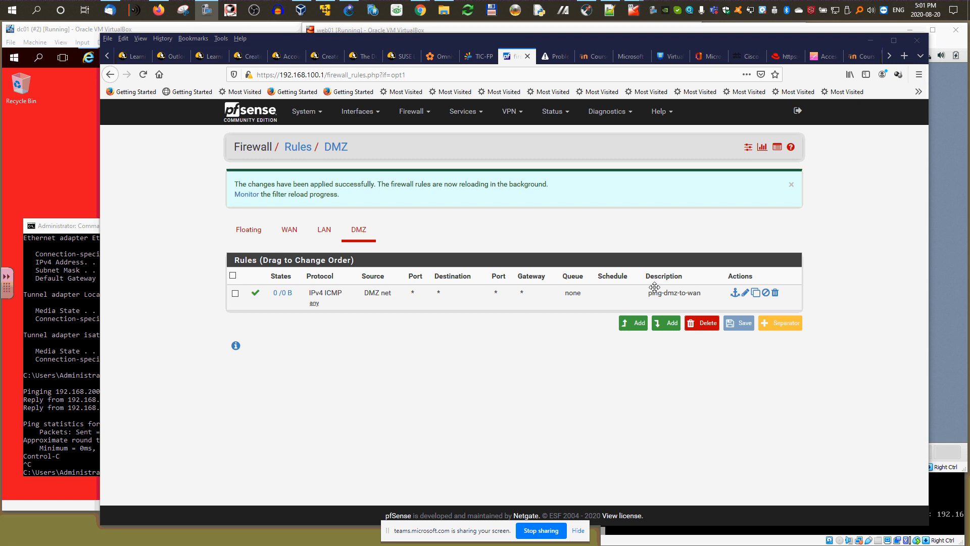
click(755, 293)
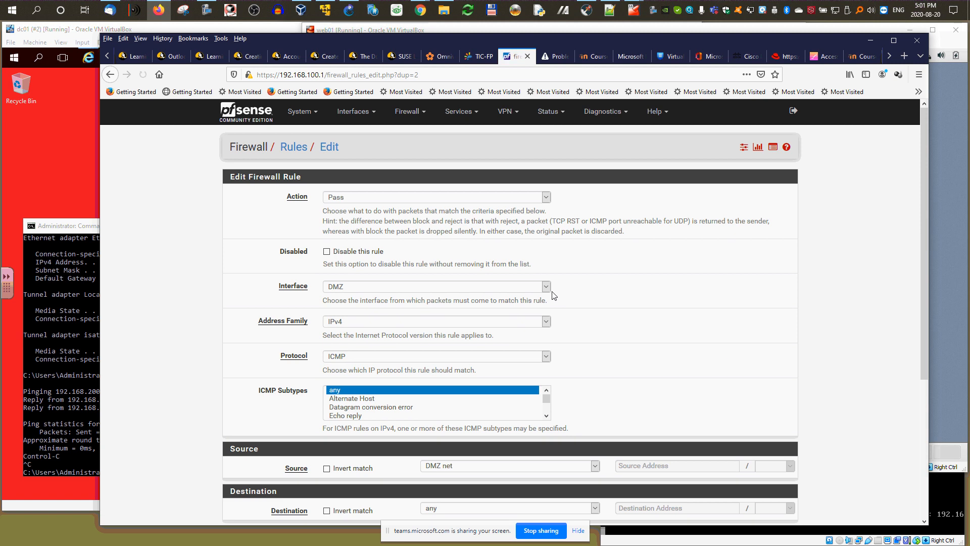
scroll(552, 298, down, 4)
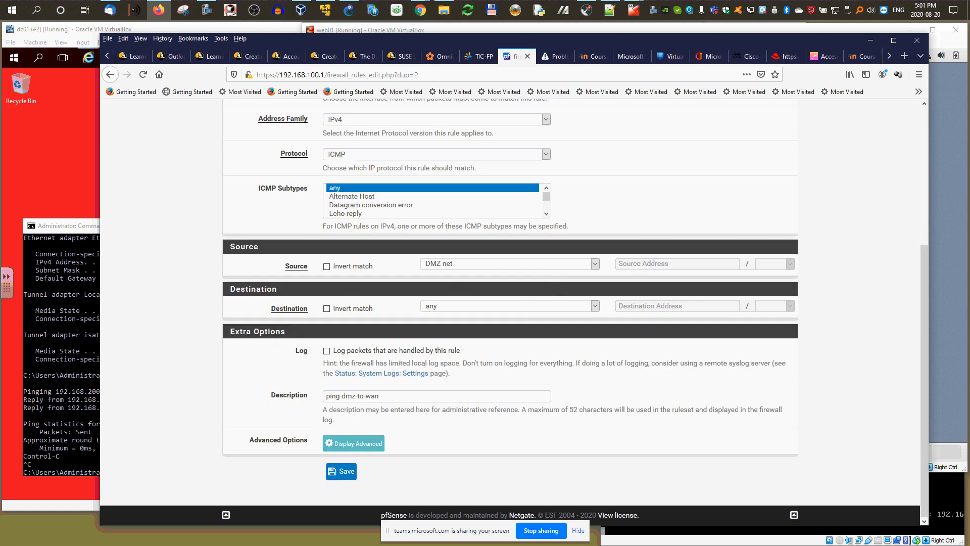
scroll(386, 190, up, 4)
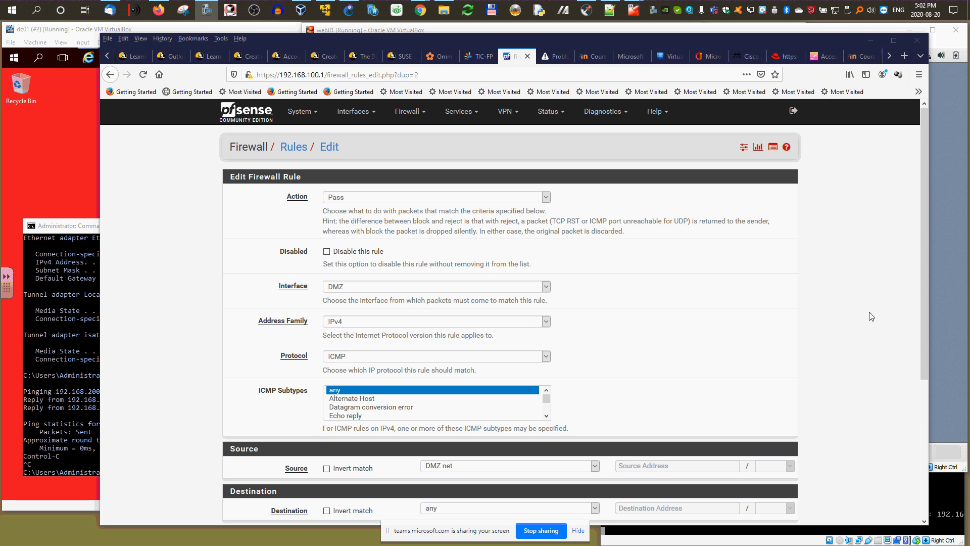
click(48, 188)
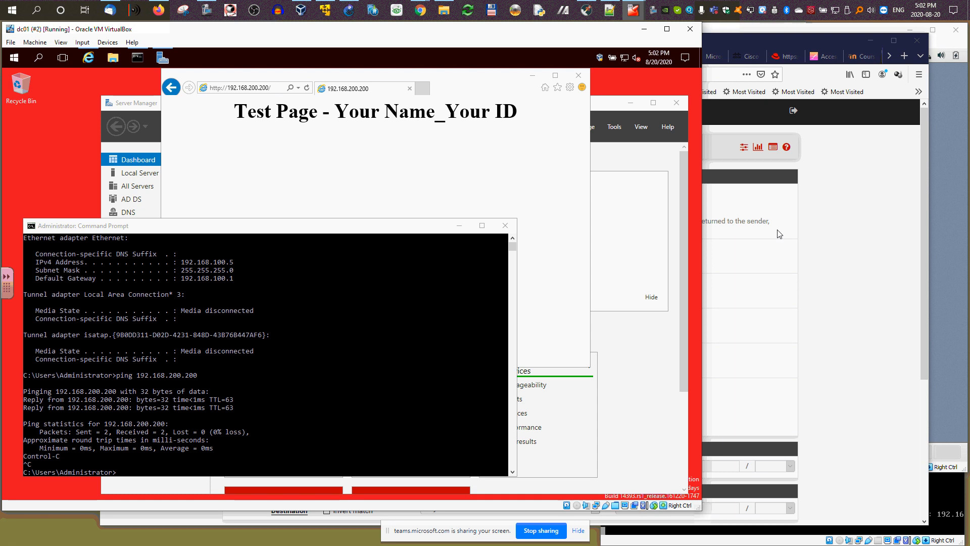
click(941, 232)
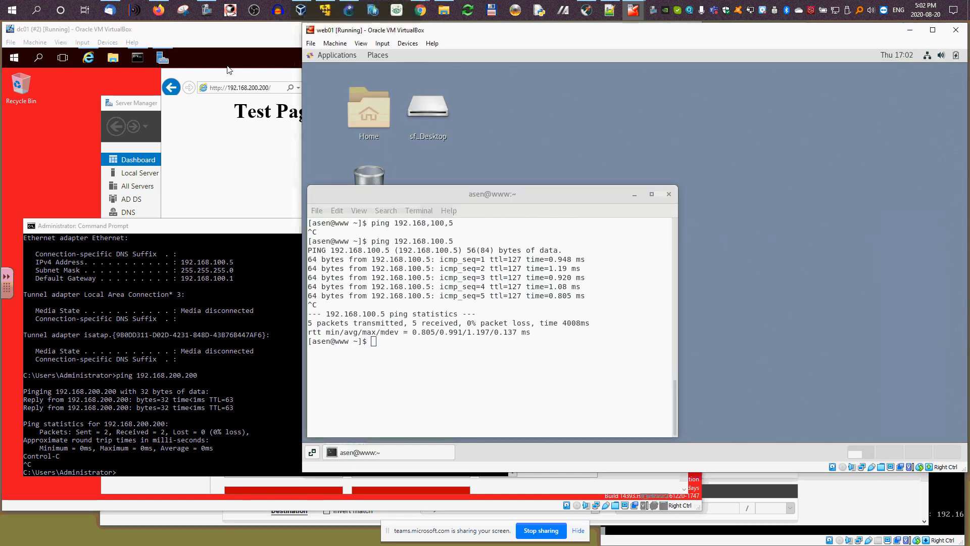
click(158, 10)
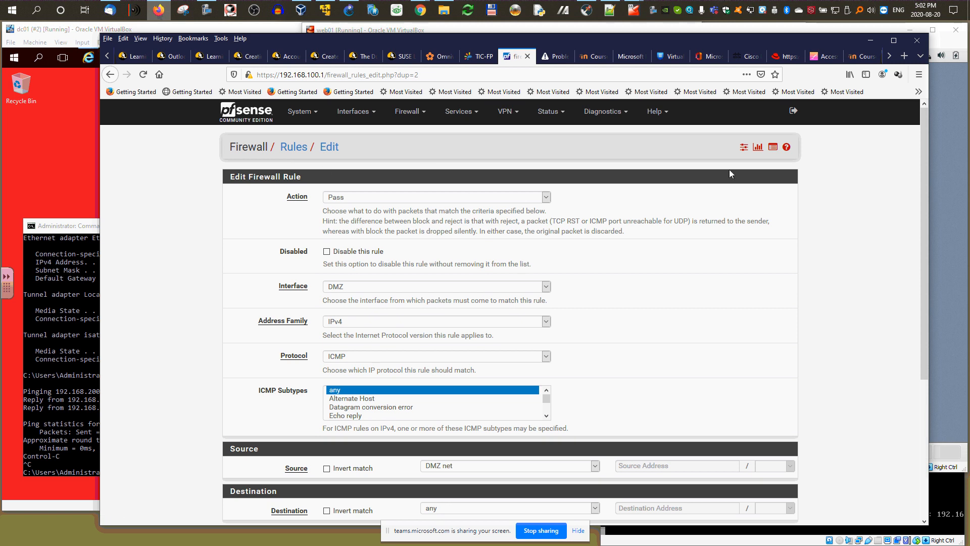
scroll(318, 185, down, 4)
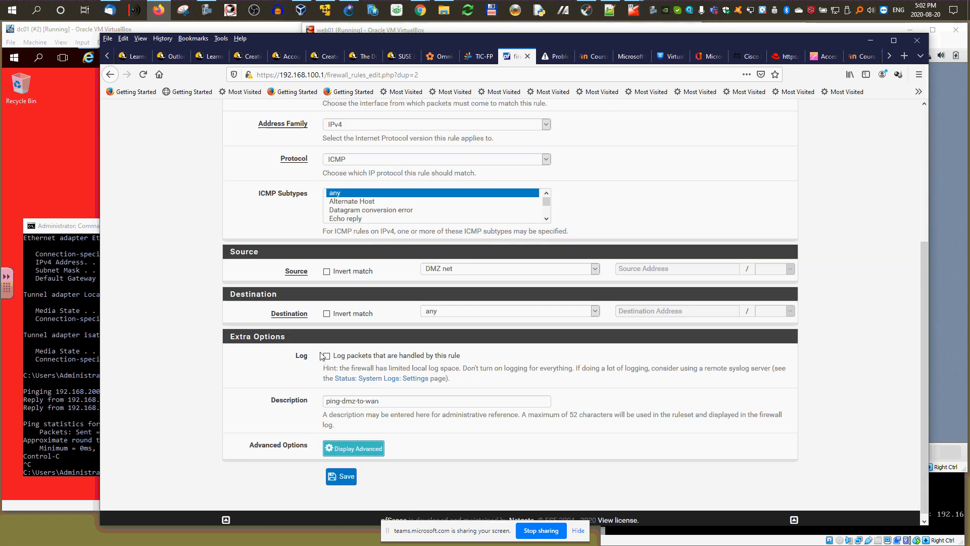
scroll(321, 356, up, 4)
click(296, 147)
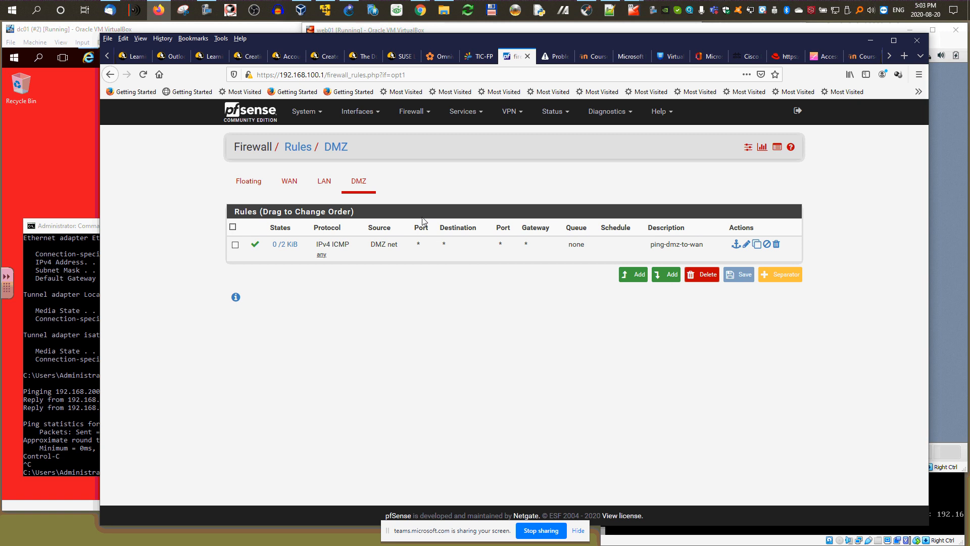
- Try out a separator labelled "kdjskdjksjkdjsk" above the ping-dmz-to-wan rule and remove it
drag(736, 245, 761, 250)
click(777, 275)
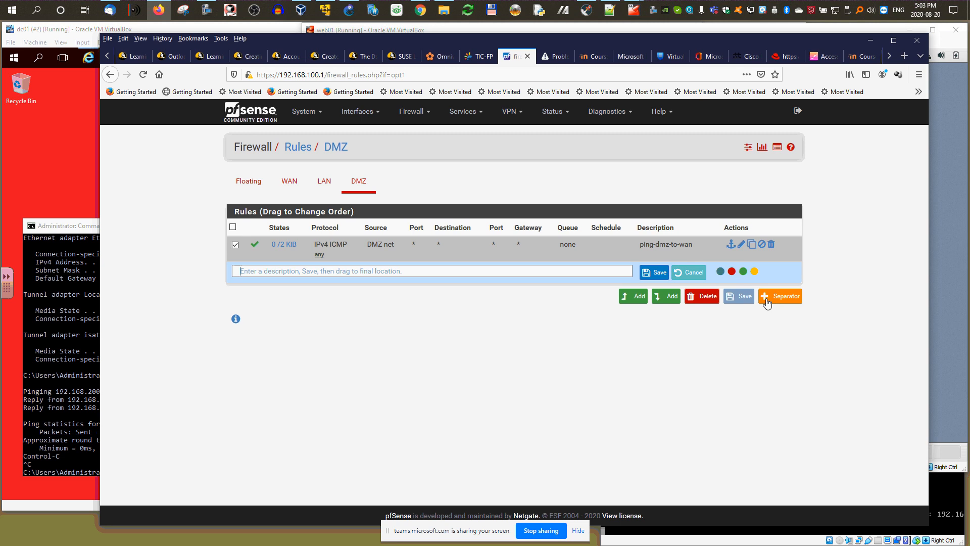
text(kdjskdjksjkdjsk)
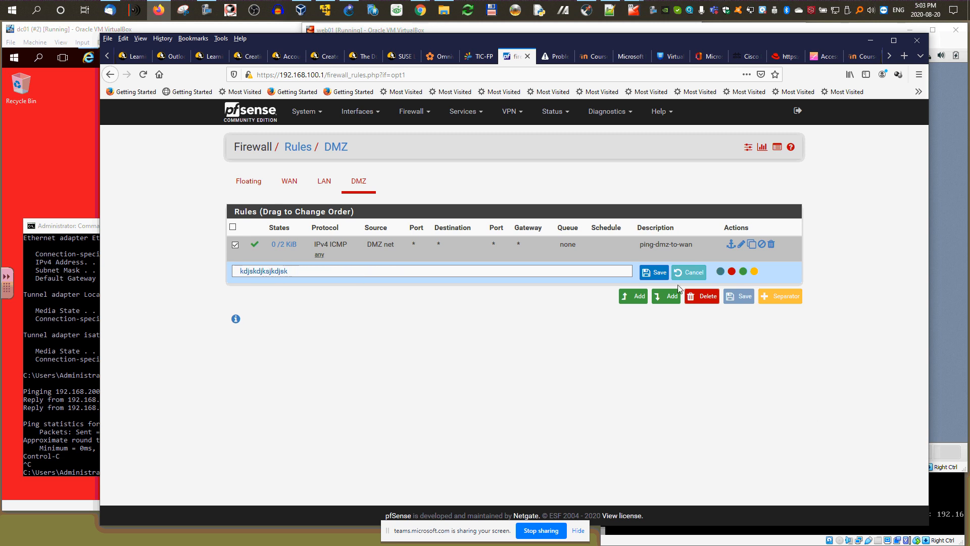
click(655, 273)
drag(421, 270, 413, 244)
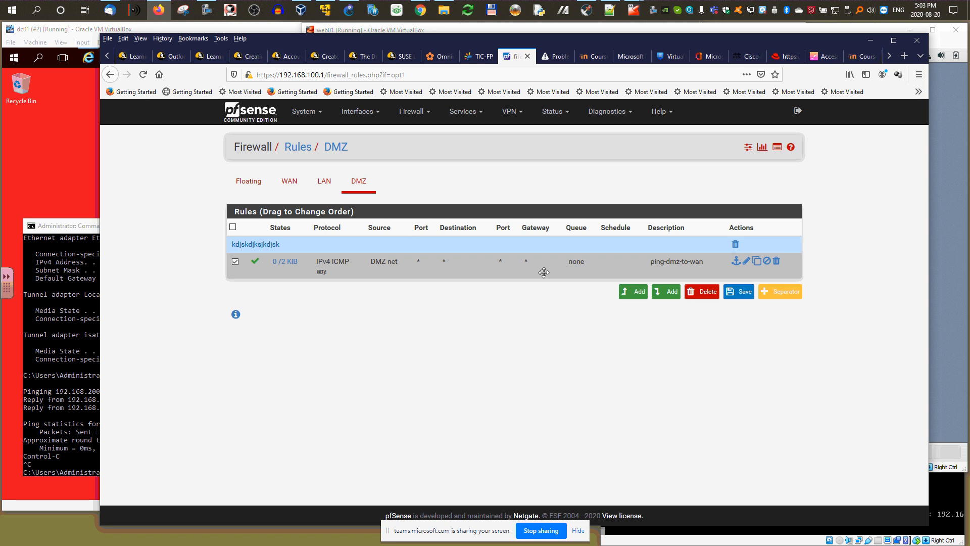
click(735, 244)
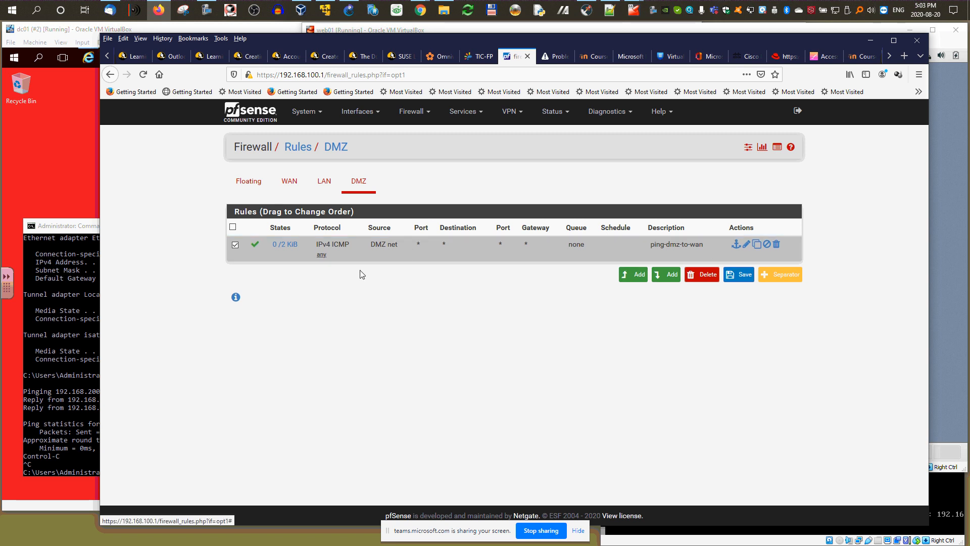
click(756, 244)
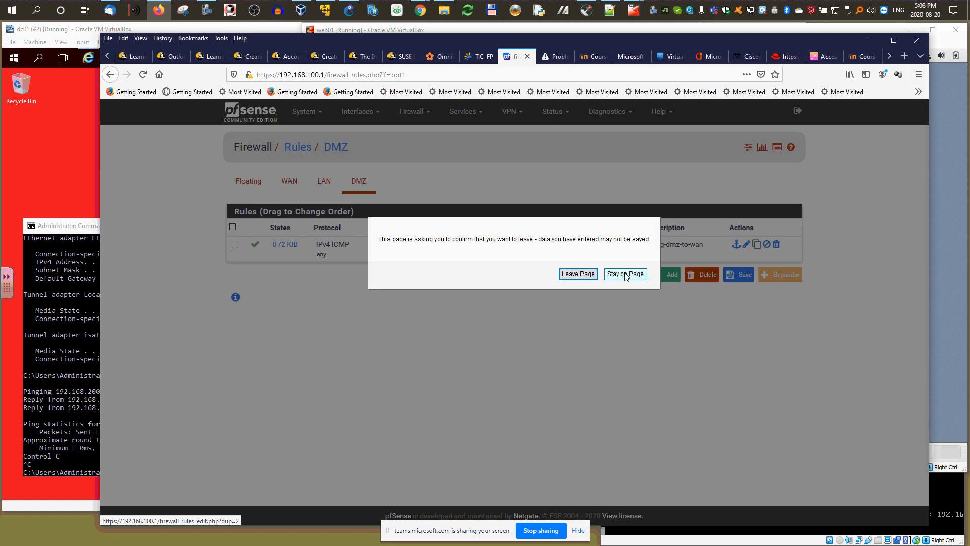
click(582, 277)
scroll(566, 323, down, 1)
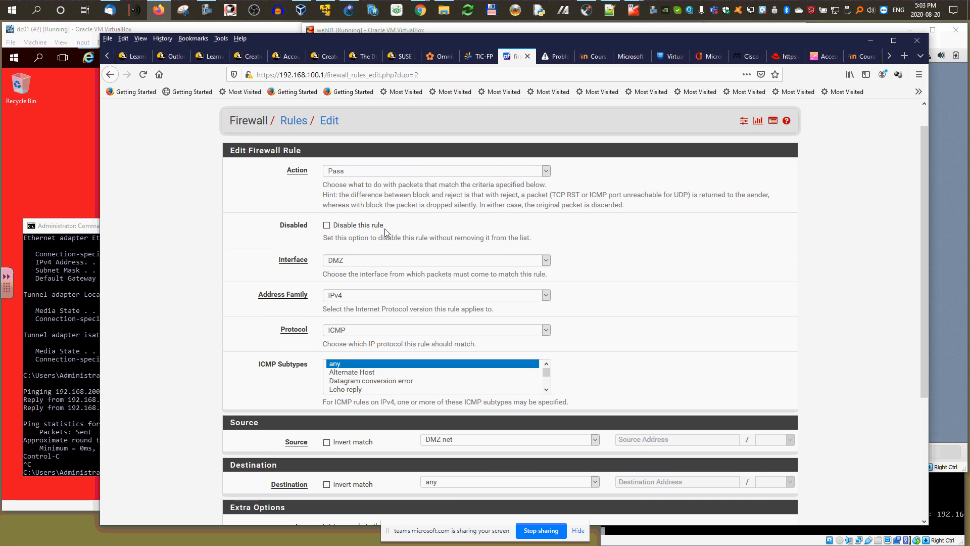
scroll(505, 323, up, 1)
click(294, 146)
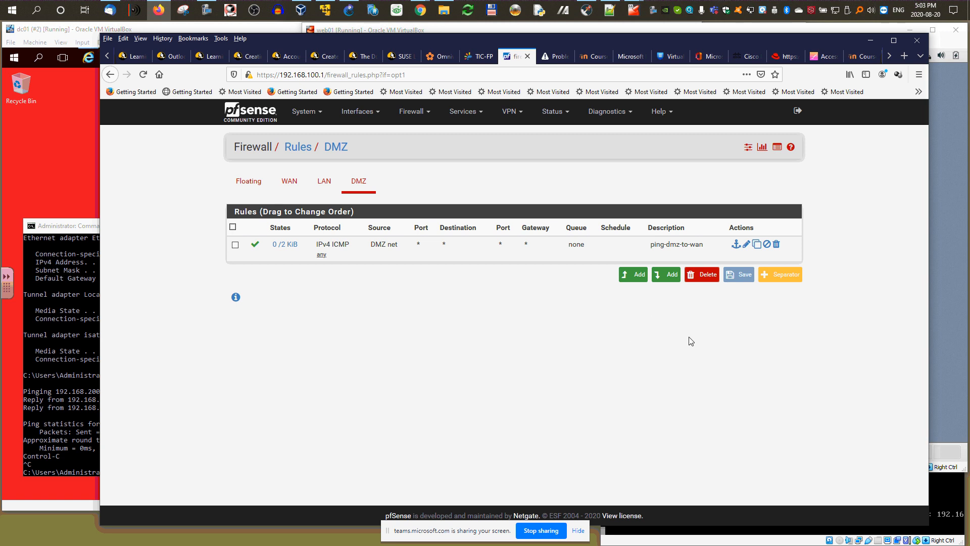
- Start a copy of the ping-dmz-to-wan rule and set its protocol to TCP/UDP
click(757, 244)
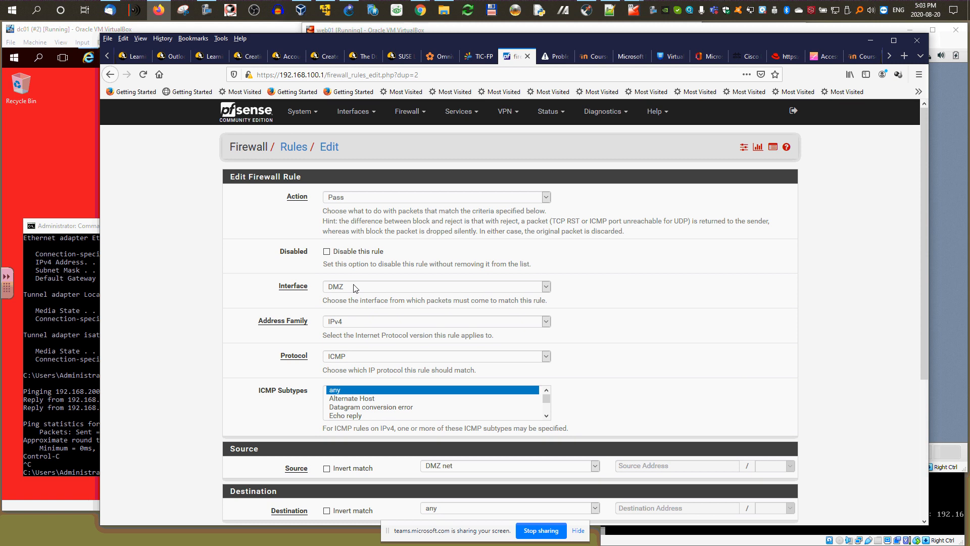
scroll(364, 285, down, 3)
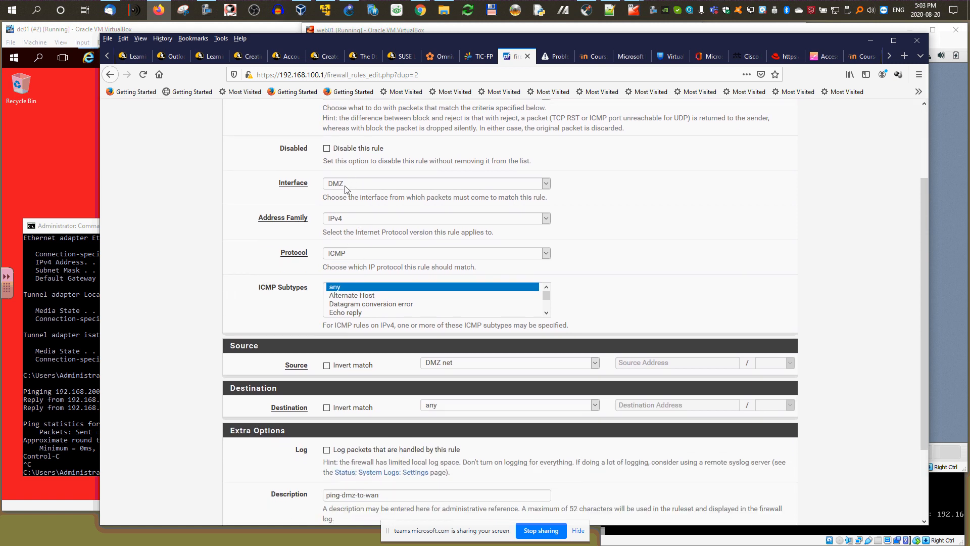
click(361, 256)
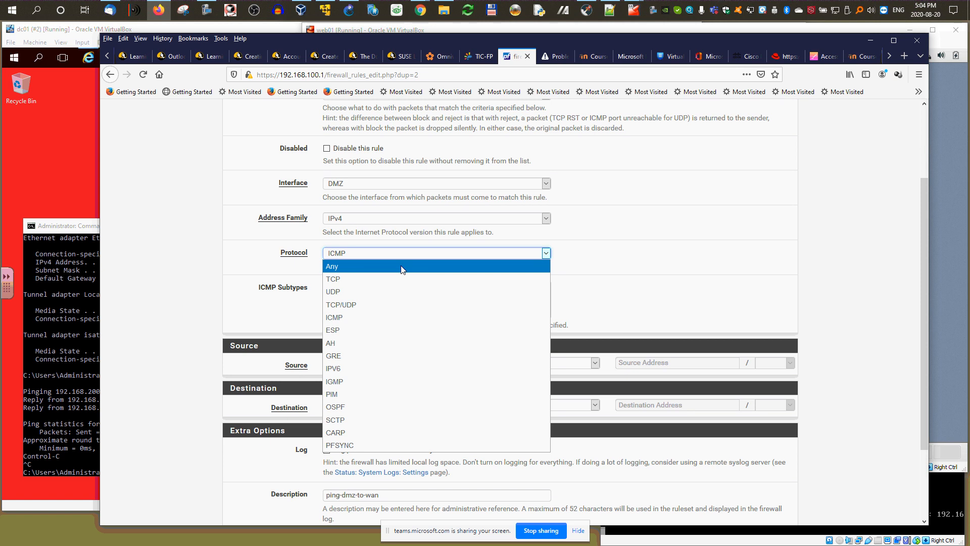
click(362, 306)
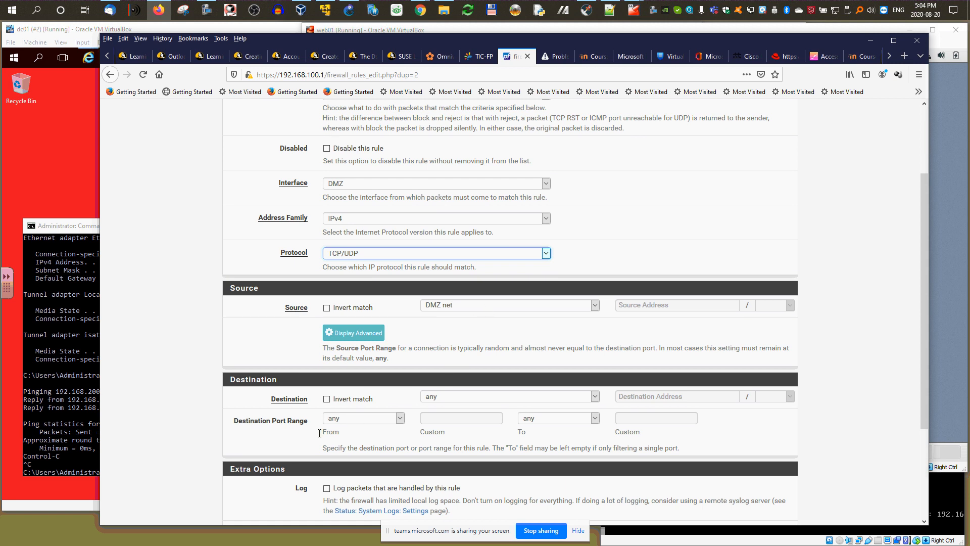
- Set the copied rule's destination to LAN net and its destination port range to DNS (53)
click(595, 397)
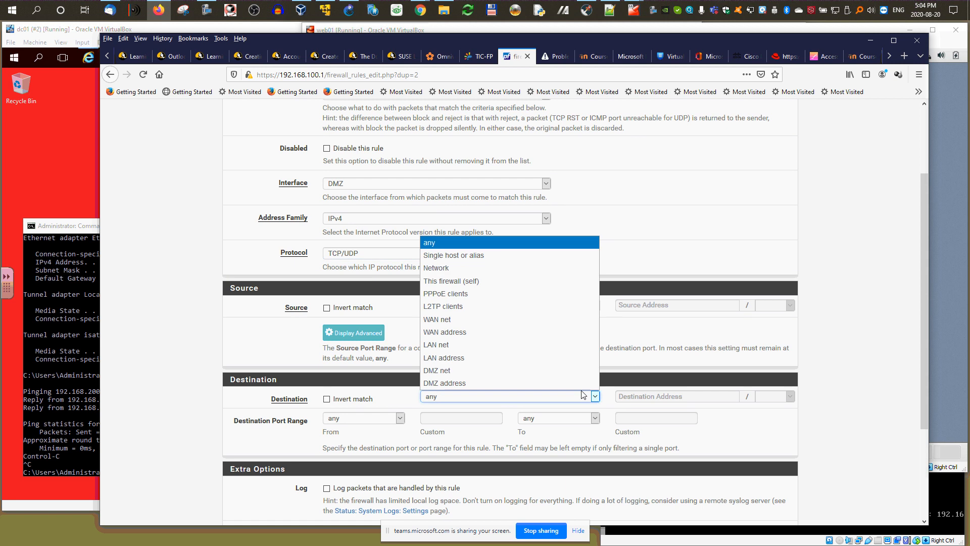
click(465, 347)
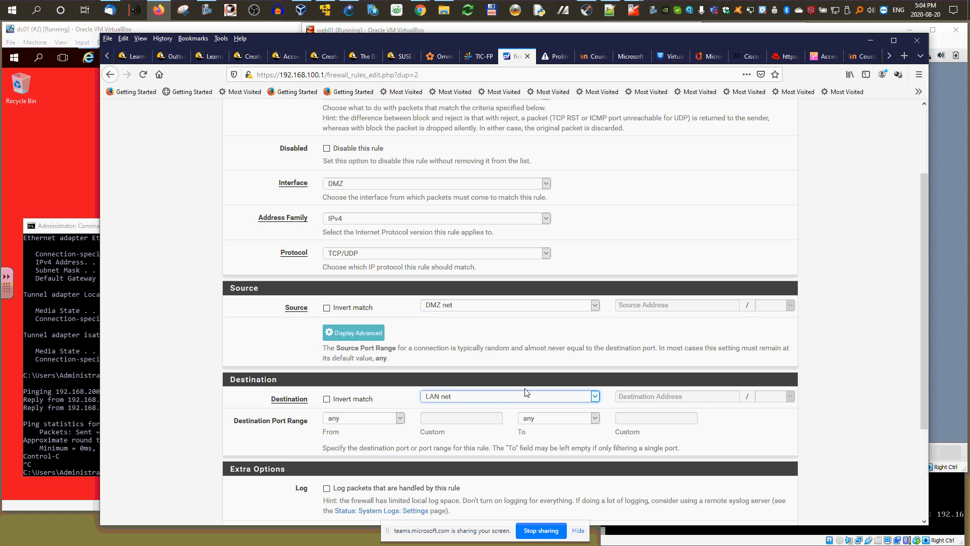
scroll(526, 392, down, 3)
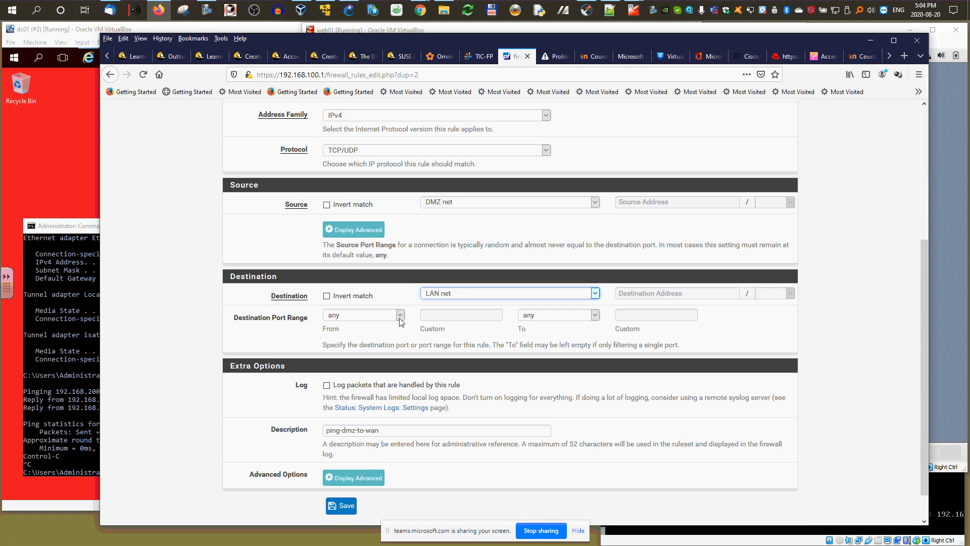
click(399, 316)
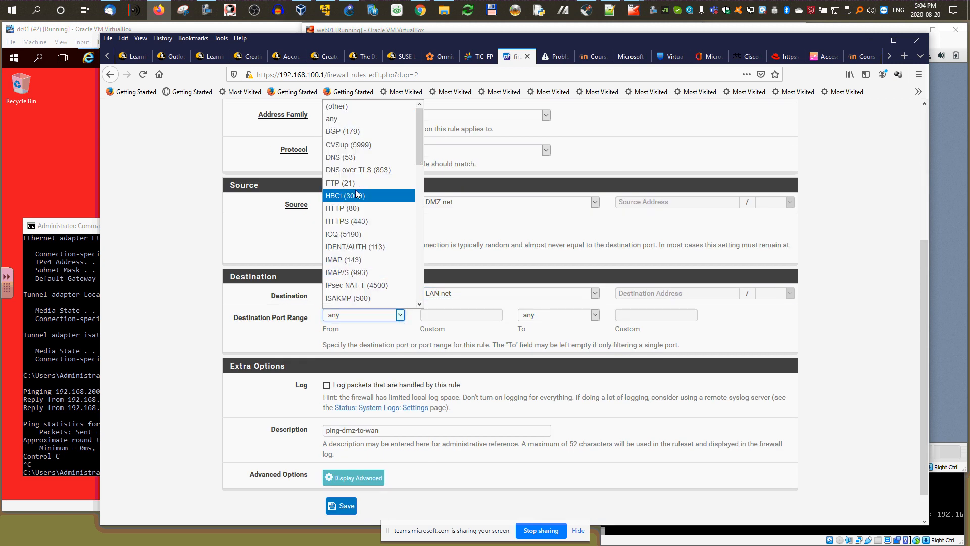
click(348, 158)
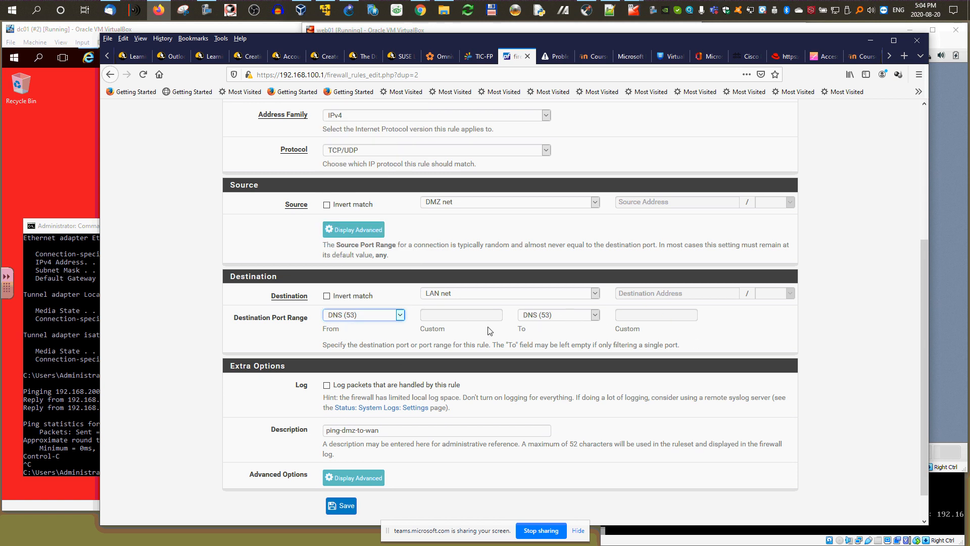
- Change the rule's description to dmz-to-lan_dns, save the rule and apply the firewall changes
scroll(395, 384, down, 2)
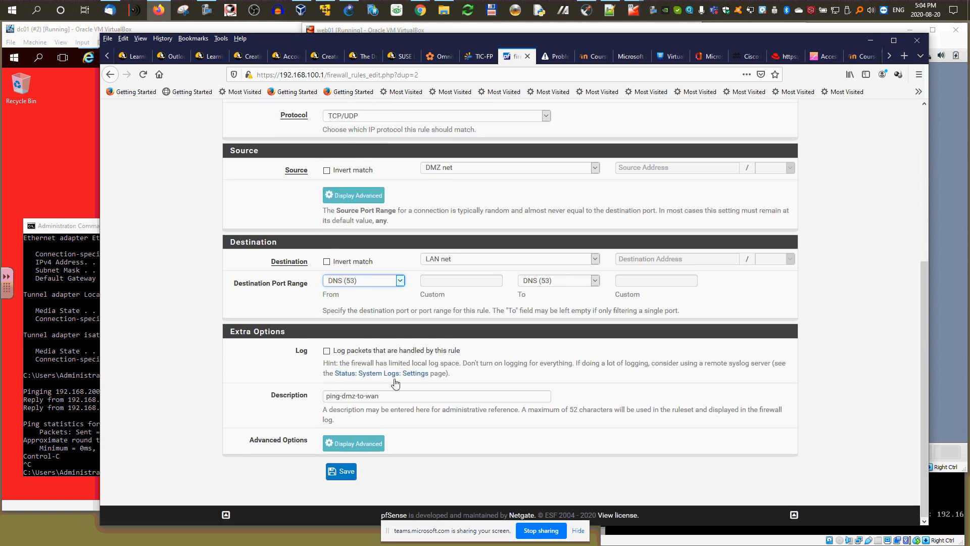
double_click(341, 396)
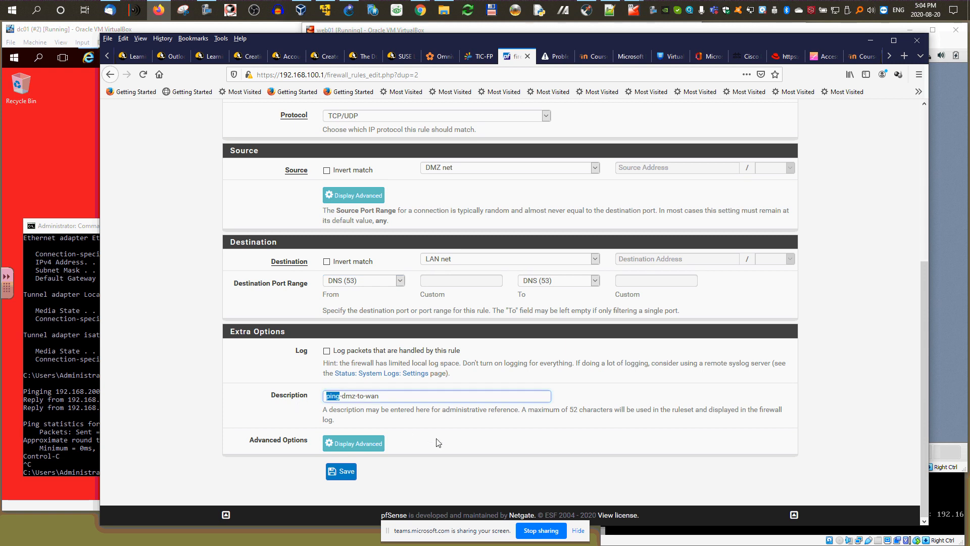
text(dmz)
key(Delete)
key(Delete)
key(Delete)
key(Delete)
key(Delete)
key(Delete)
text(la)
click(348, 472)
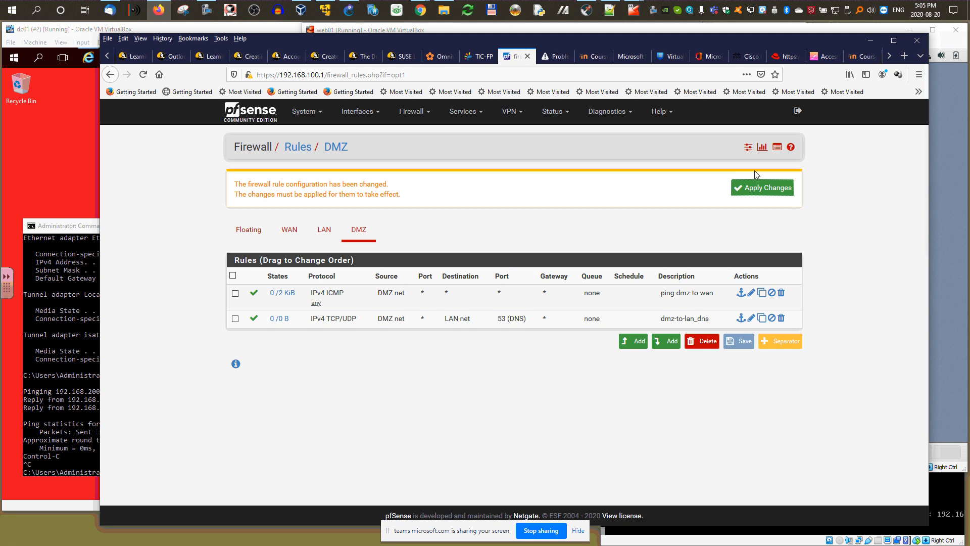
click(760, 192)
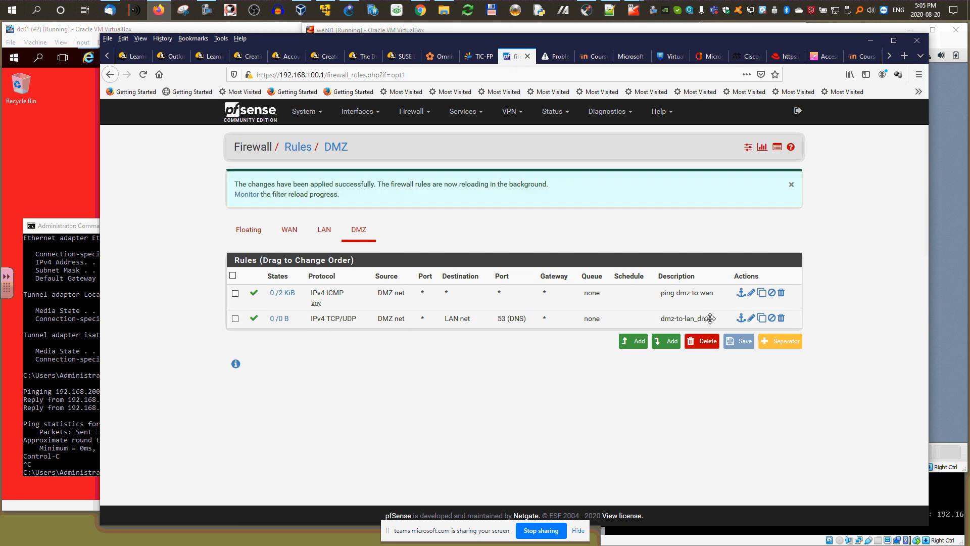
- Switch to the web01 virtual machine and ping google.com from its terminal
click(955, 238)
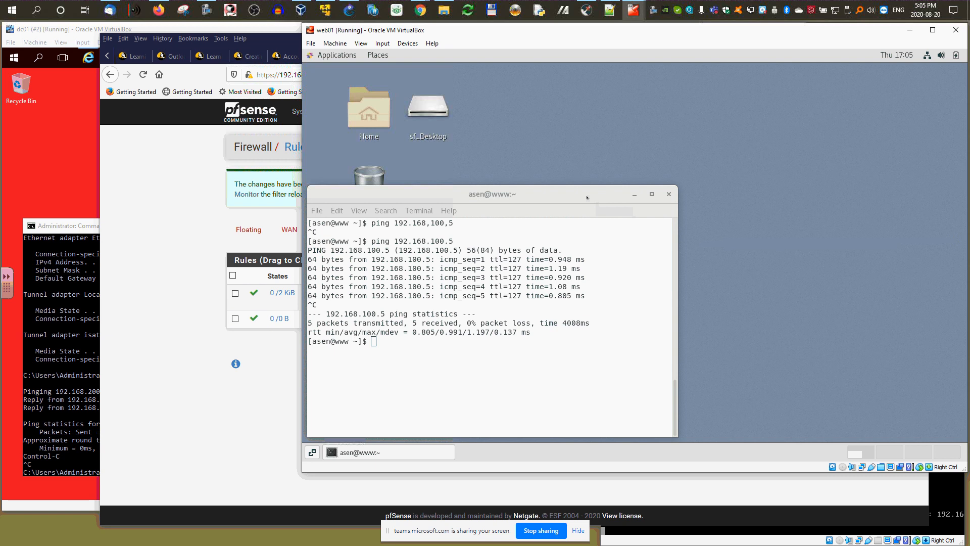
mouse_move(584, 179)
mouse_down()
mouse_move(606, 169)
mouse_move(584, 197)
mouse_up()
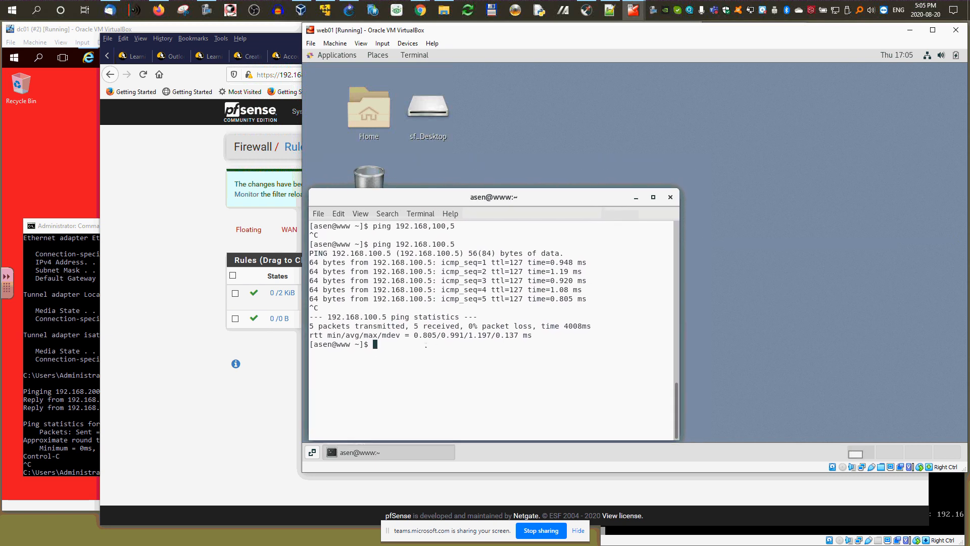
text(ping)
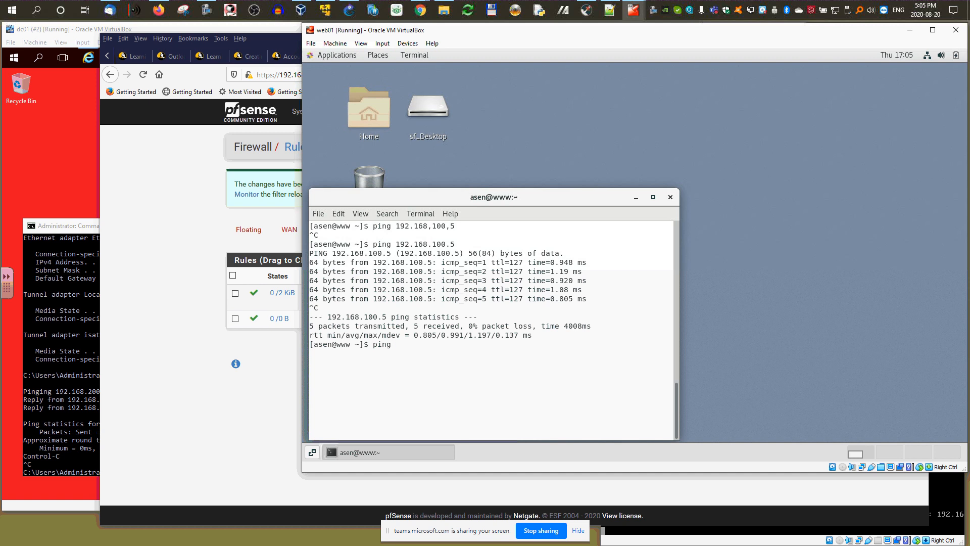
text( google.com)
key(Return)
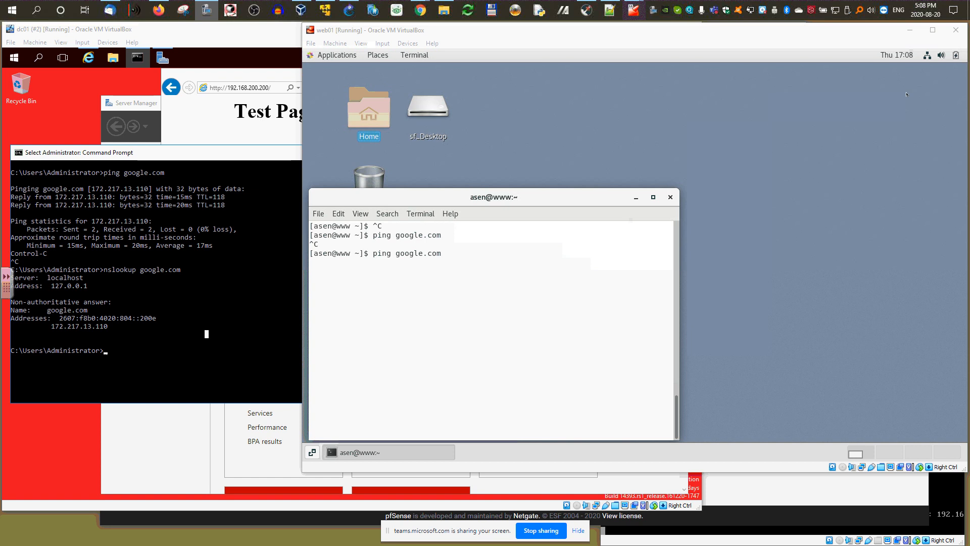
- Open the IPv4 settings of web01's wired connection and set the IPv4 method to Manual
click(928, 56)
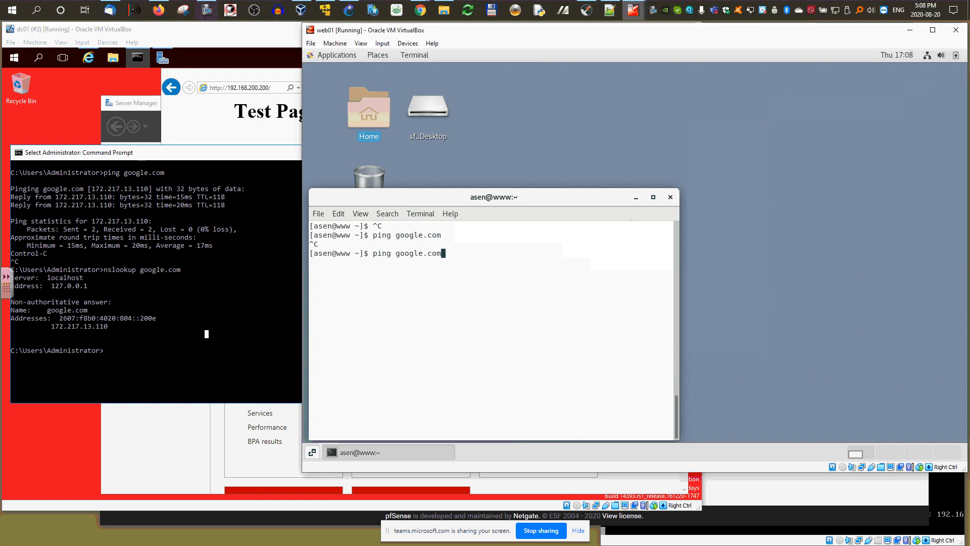
click(810, 238)
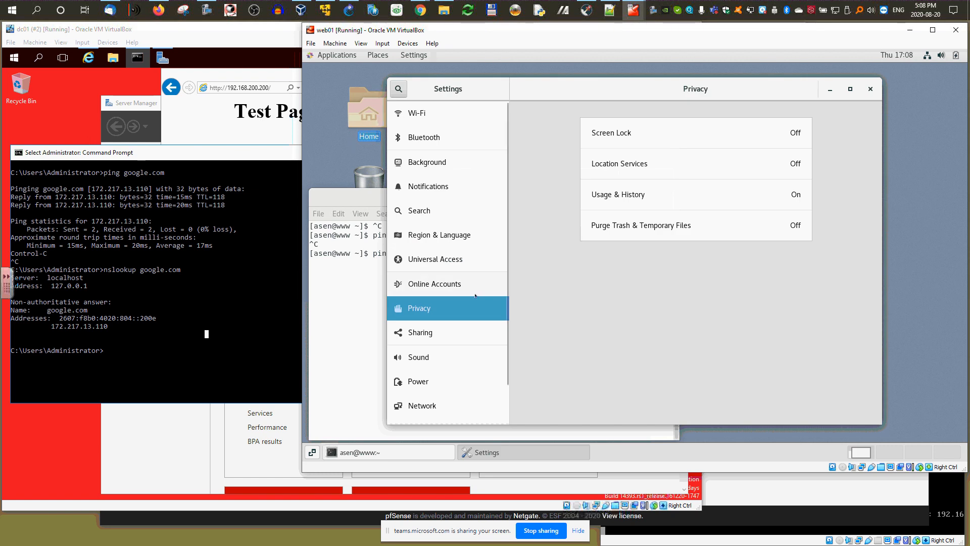
click(415, 406)
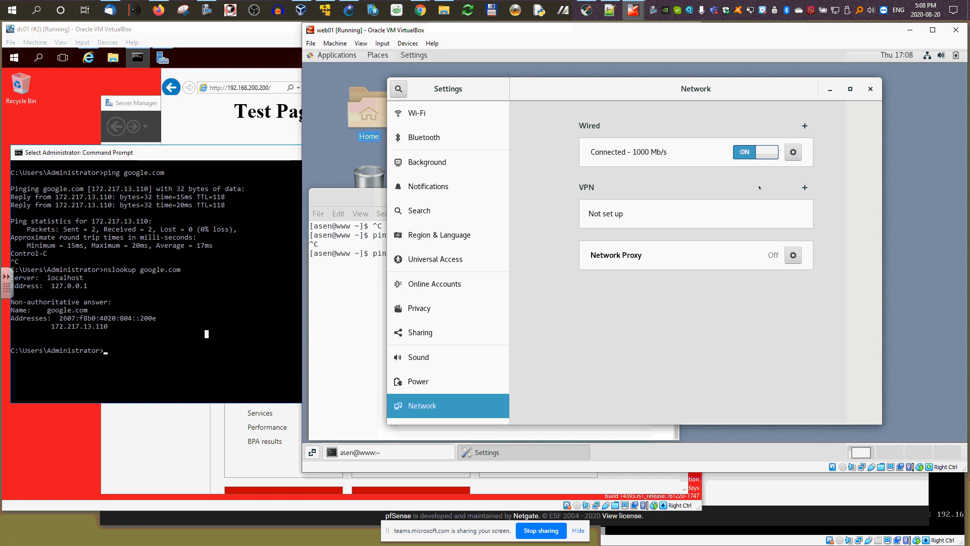
click(792, 154)
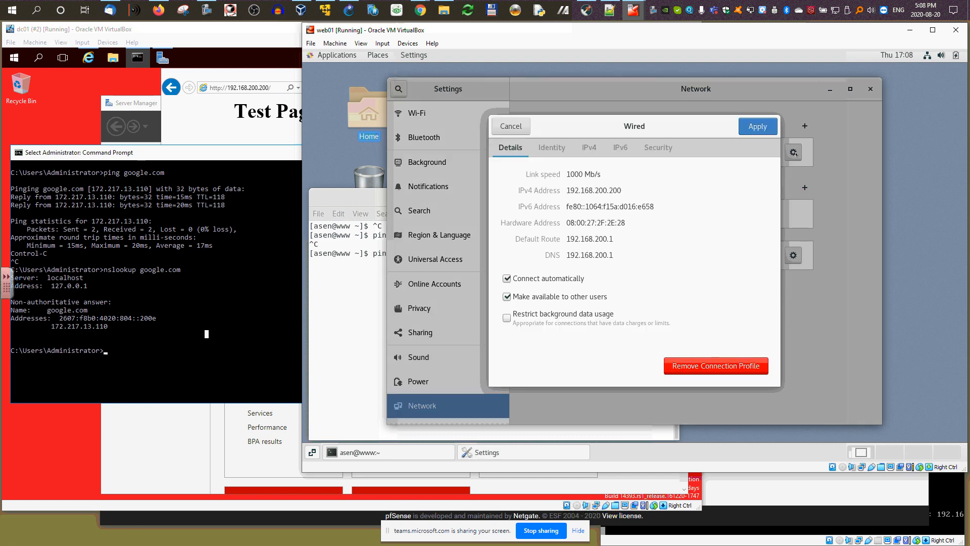
click(588, 147)
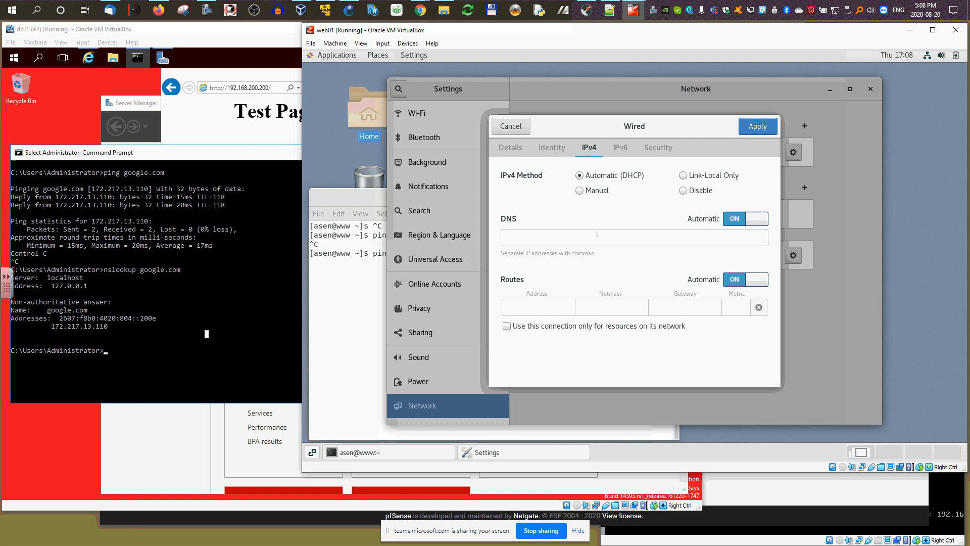
click(591, 191)
click(539, 241)
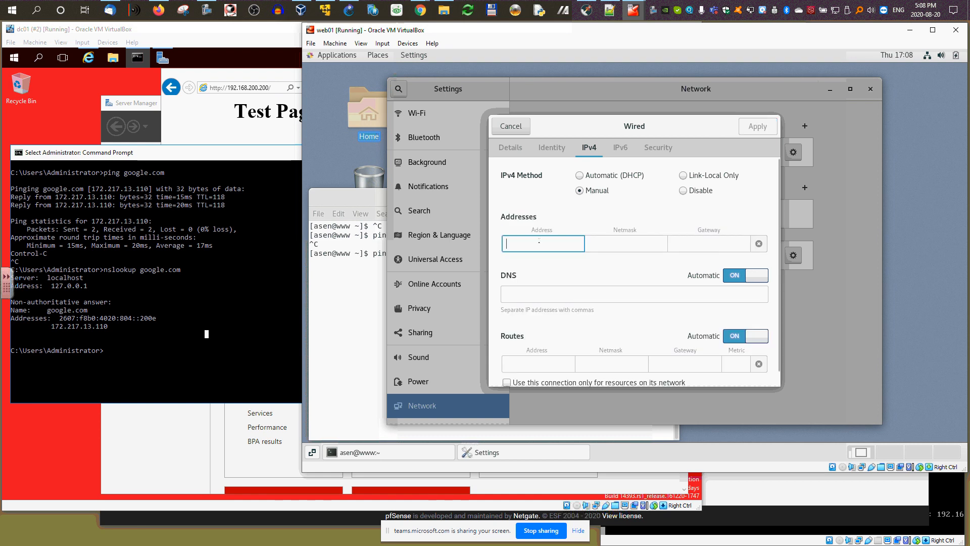
- Switch to Firefox to check web01's planned IP address in the T13 network diagram, and return to web01's network settings
click(158, 10)
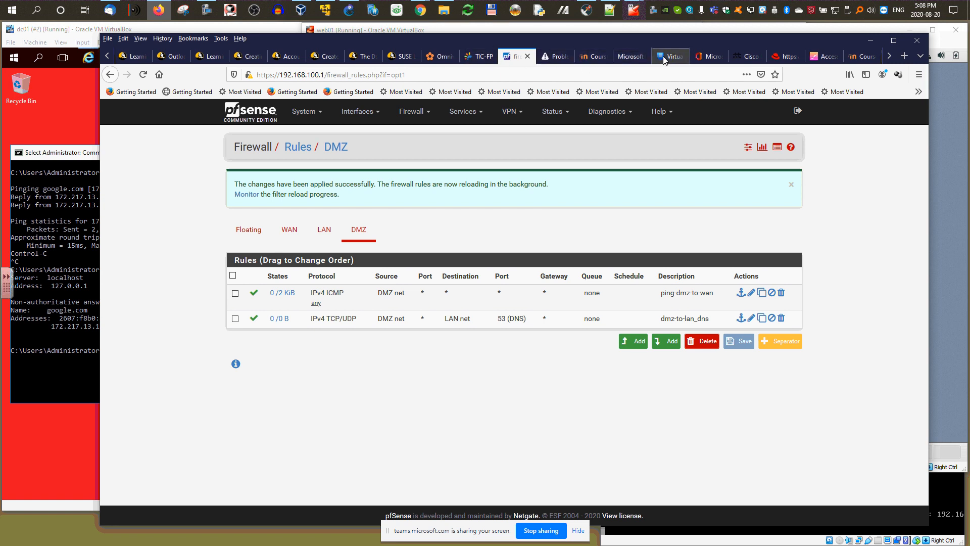
click(620, 60)
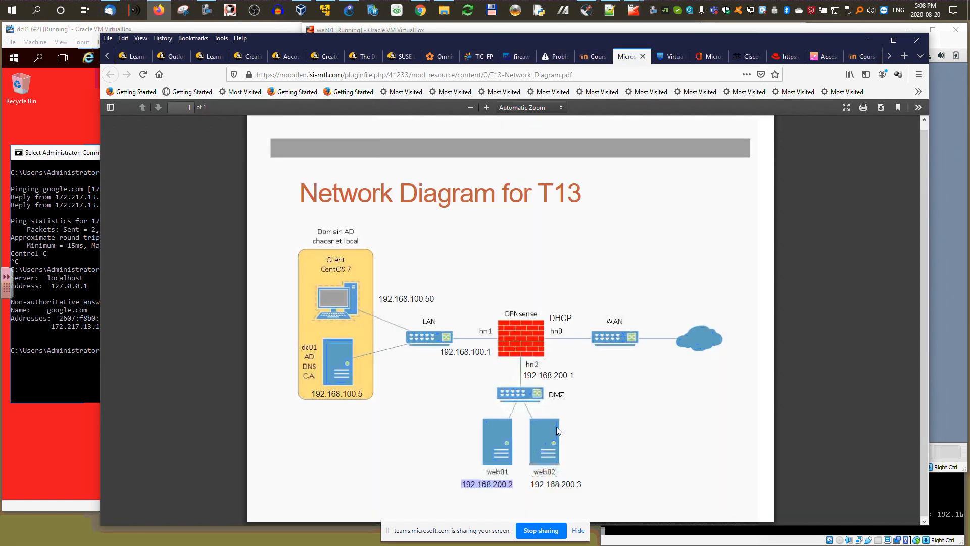
click(868, 40)
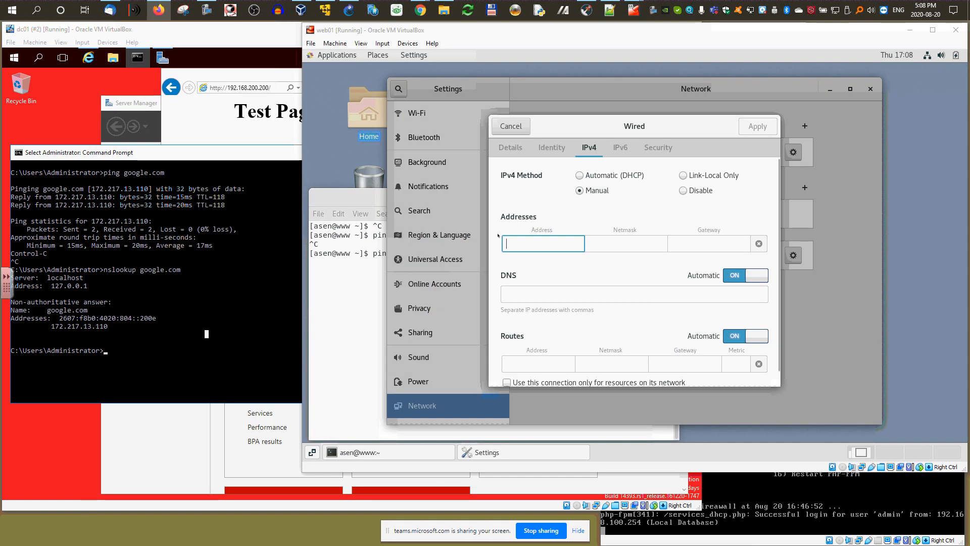
- Enter the static address 192.168.200.2 with netmask 24 and gateway 192.168.200.1 for web01's wired connection
click(516, 242)
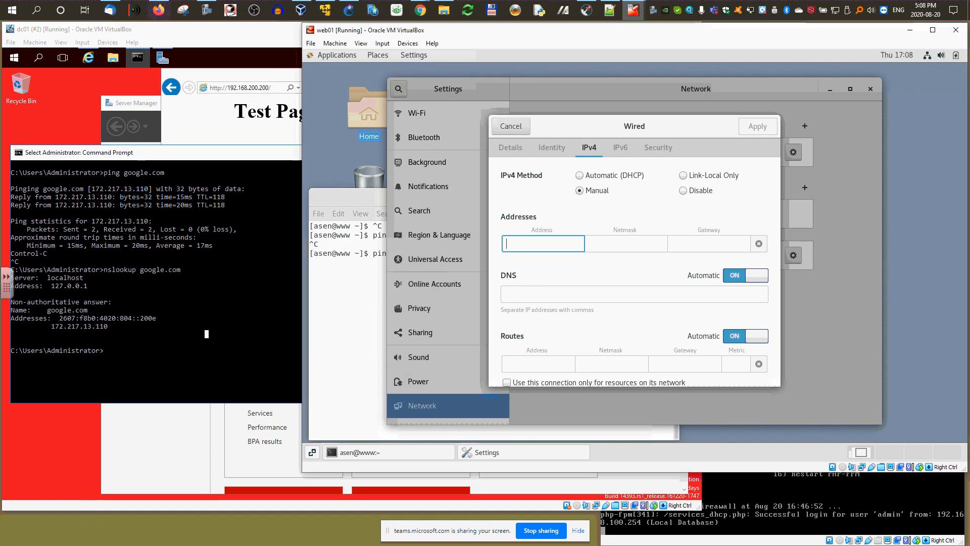
text(192.168)
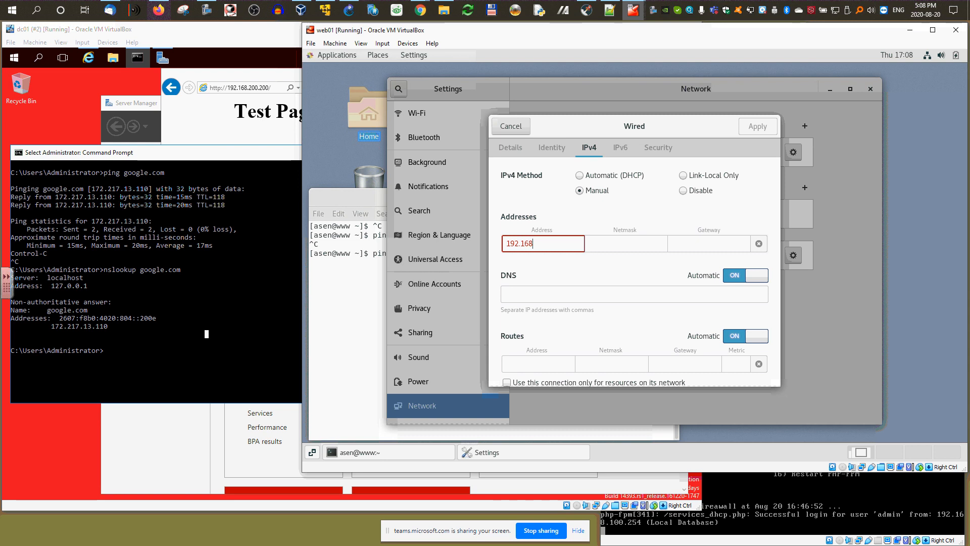
text(.200.2)
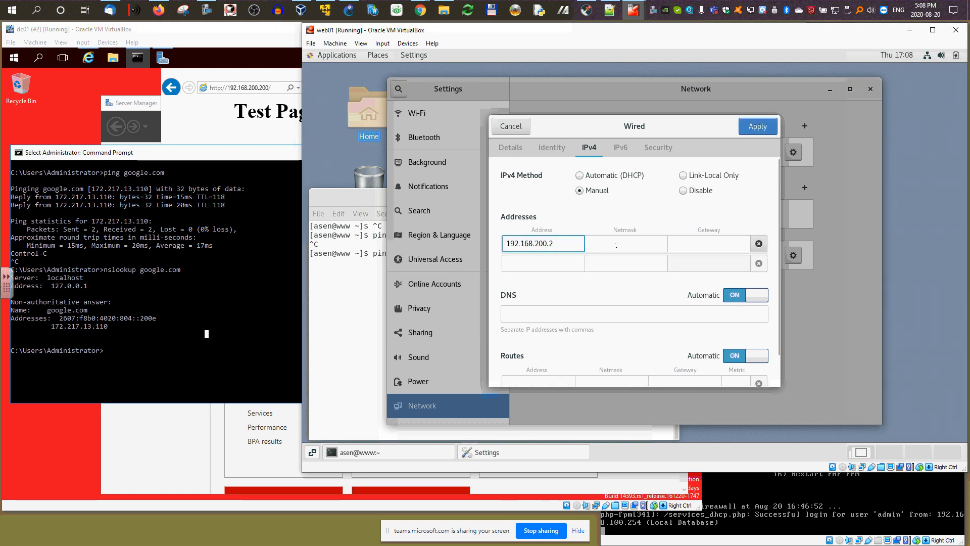
click(616, 245)
text(24)
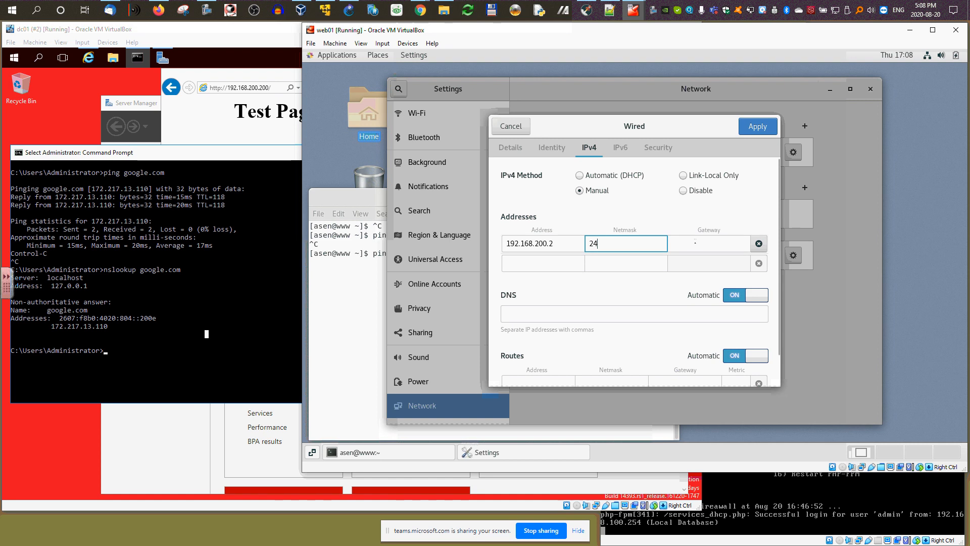
click(695, 242)
text(192.)
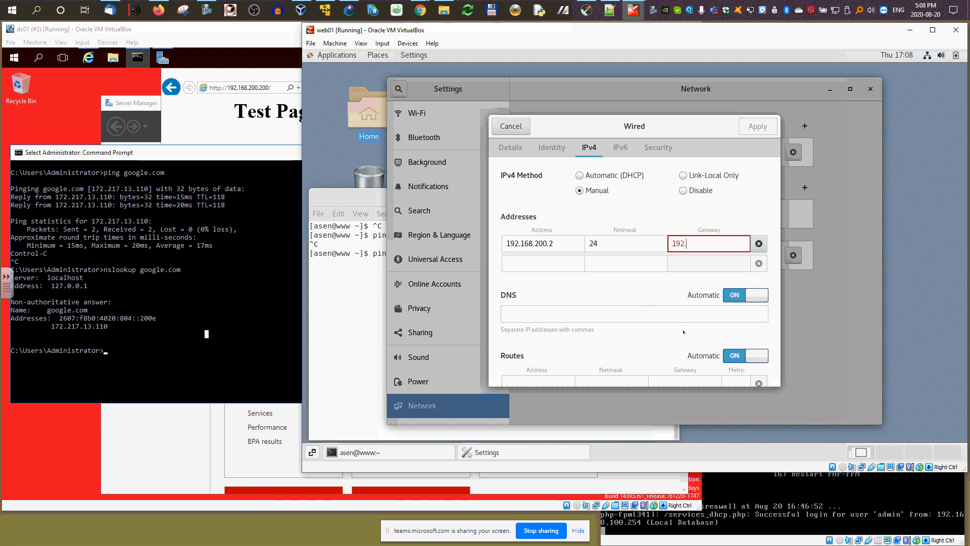
text(168.200.1)
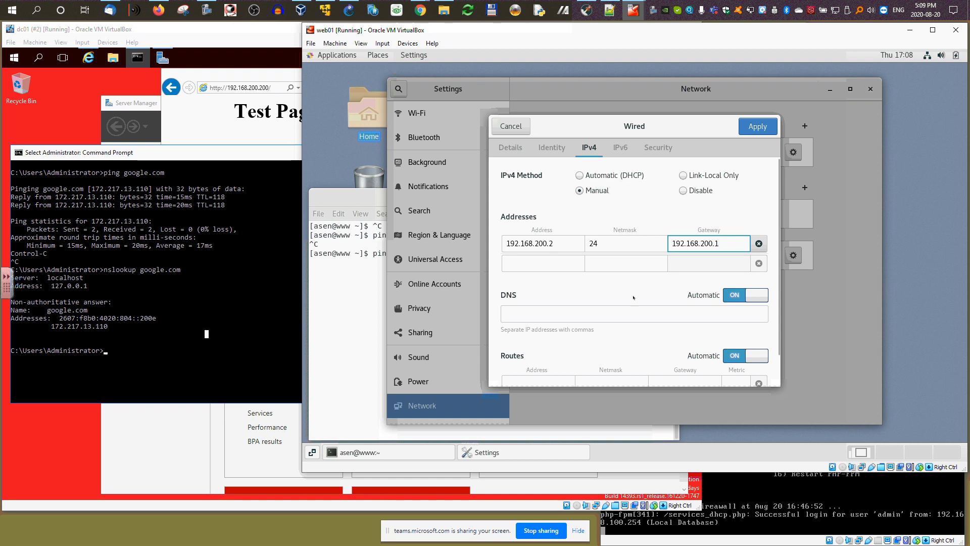
- Enter 192.168.100.5 as the DNS server for web01's wired connection
click(536, 311)
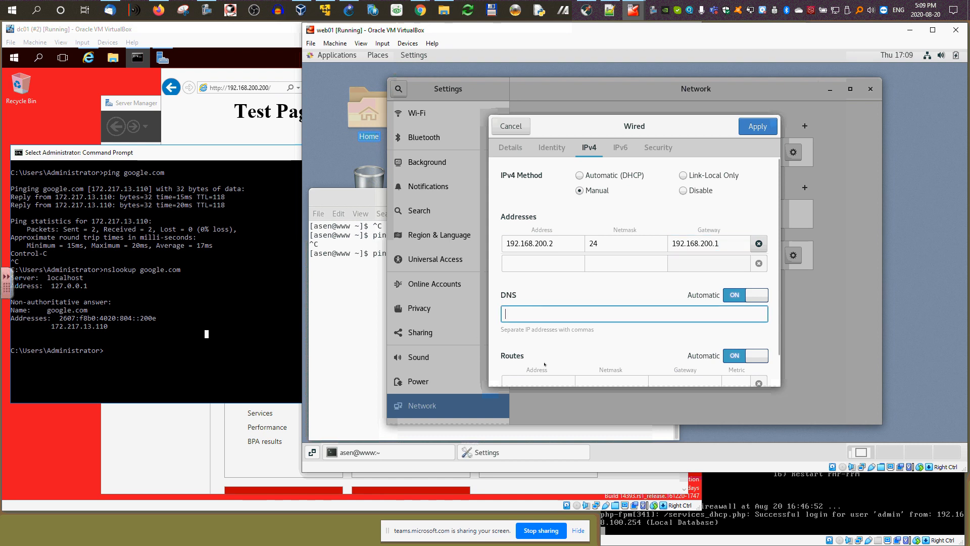
text(19)
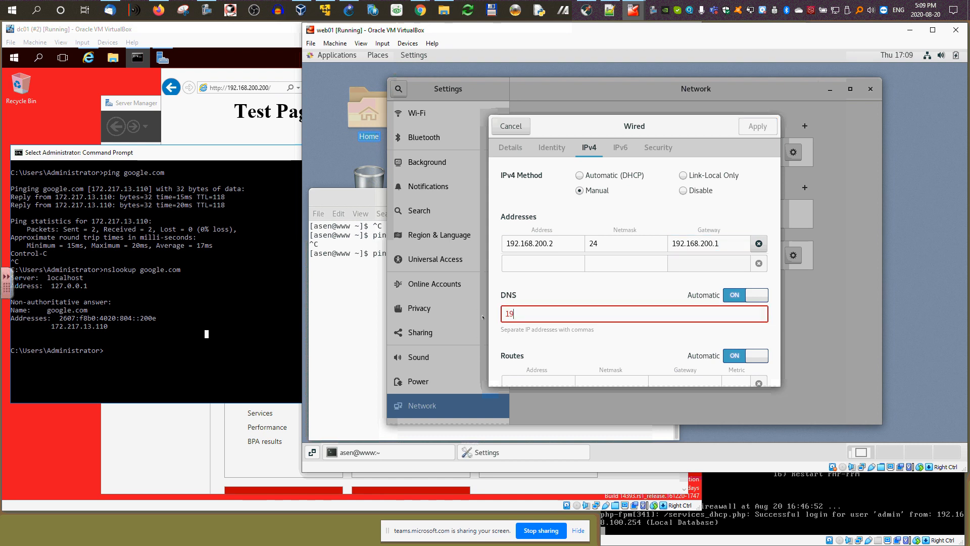
text(2.168.100.5)
- Switch to dc01, clear its Command Prompt and run ipconfig to check the domain controller's IP address
click(159, 368)
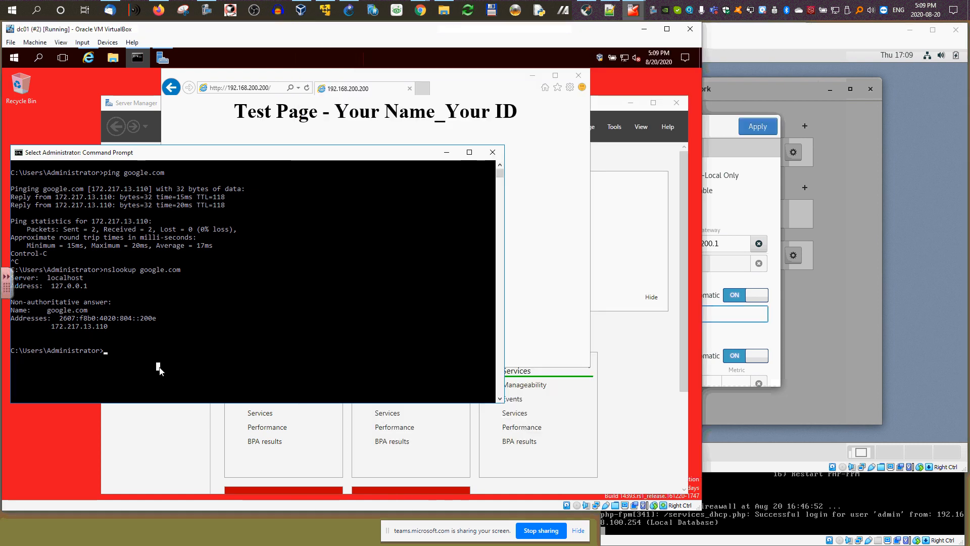
text(cls)
key(Return)
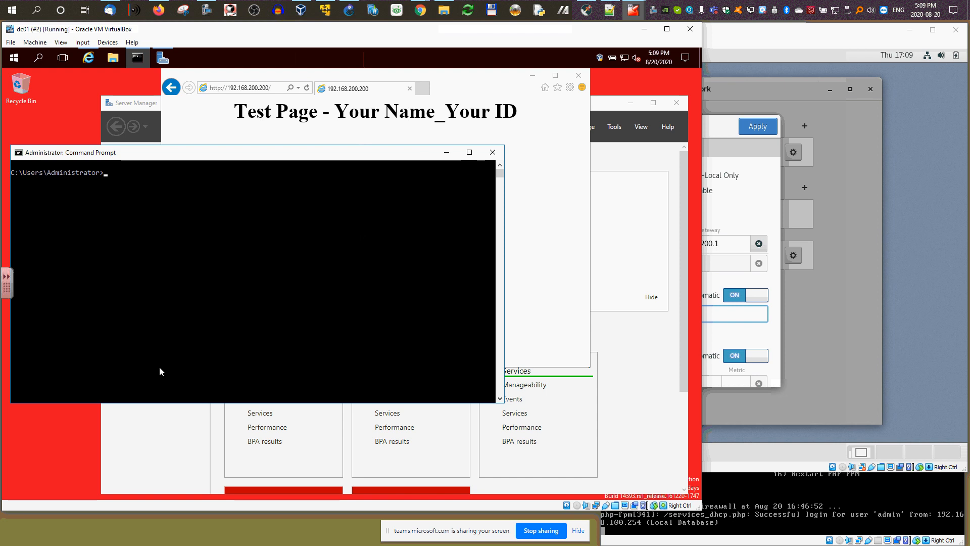
text(cls)
key(Up)
key(Up)
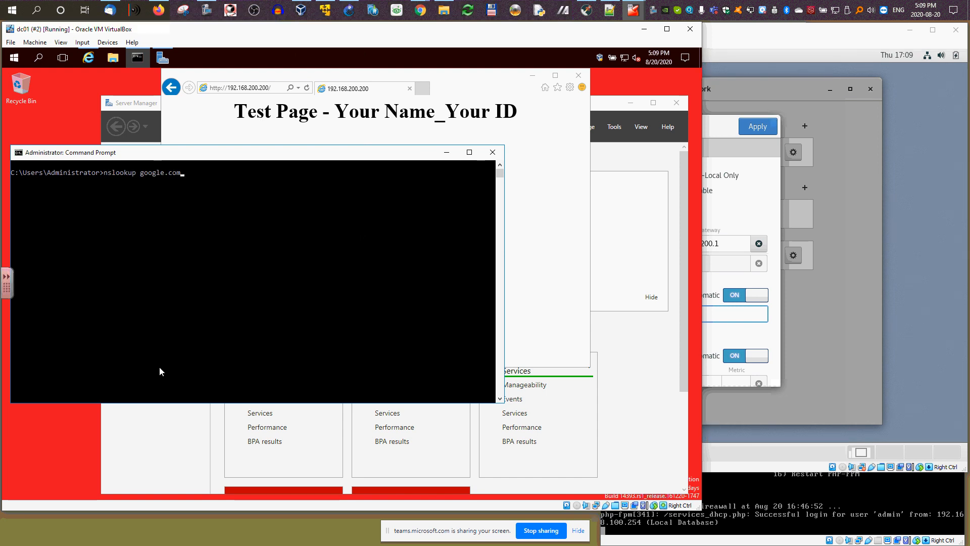
key(Up)
key(Up)
key(Up)
key(Up)
key(Return)
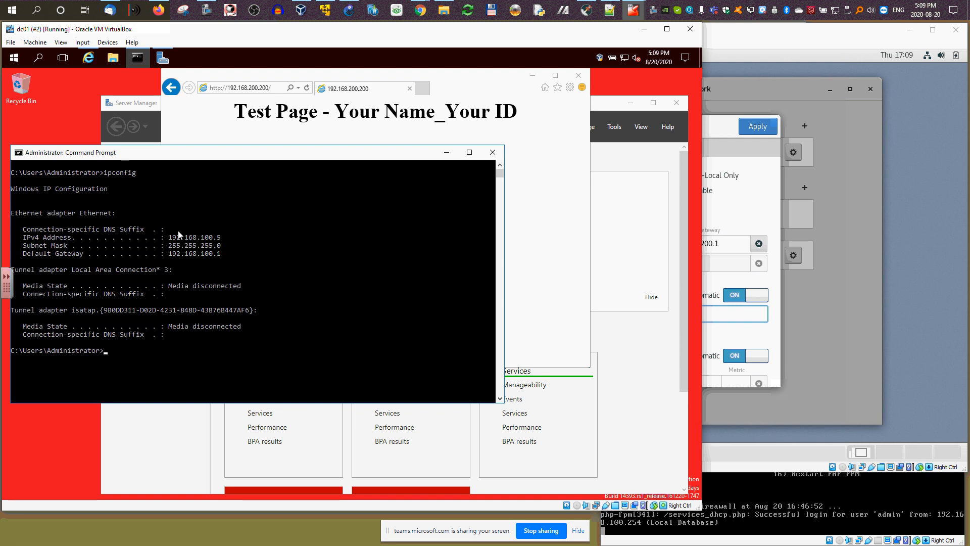
- Return to web01, apply the wired IPv4 settings, and restart the wired connection by switching it off and on
click(818, 292)
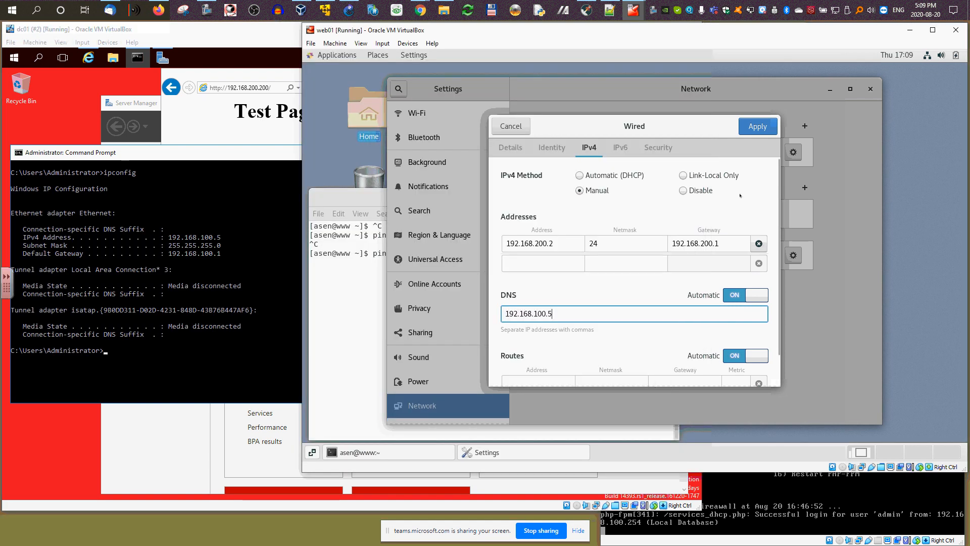
click(758, 127)
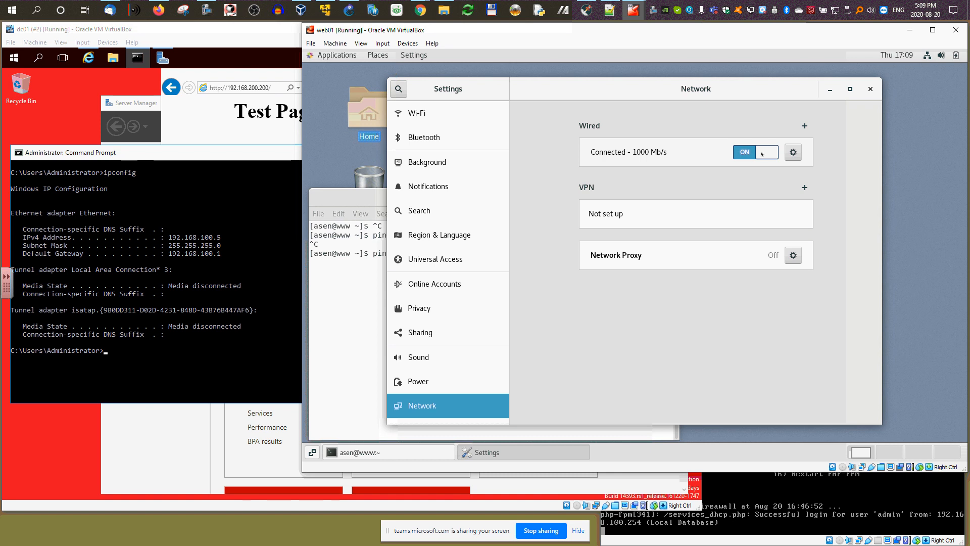
click(748, 154)
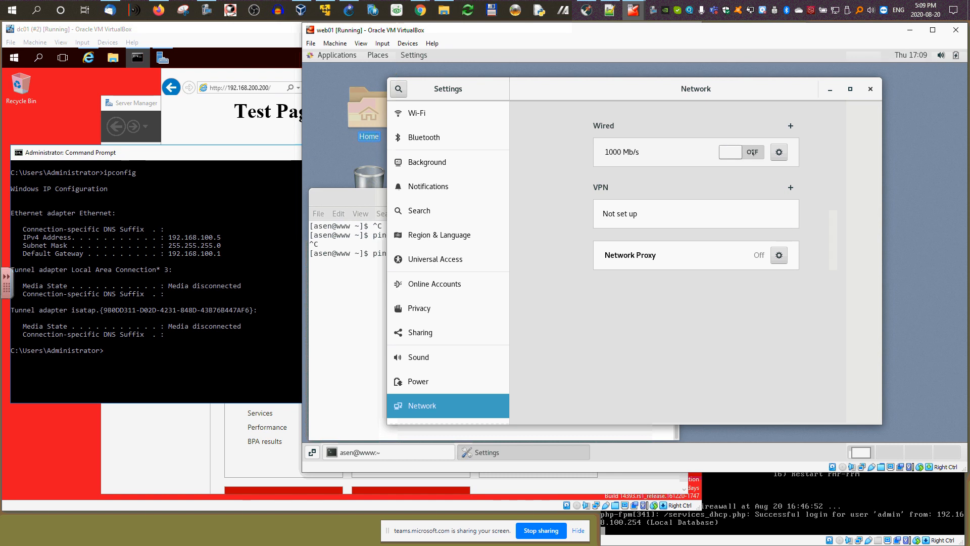
click(752, 153)
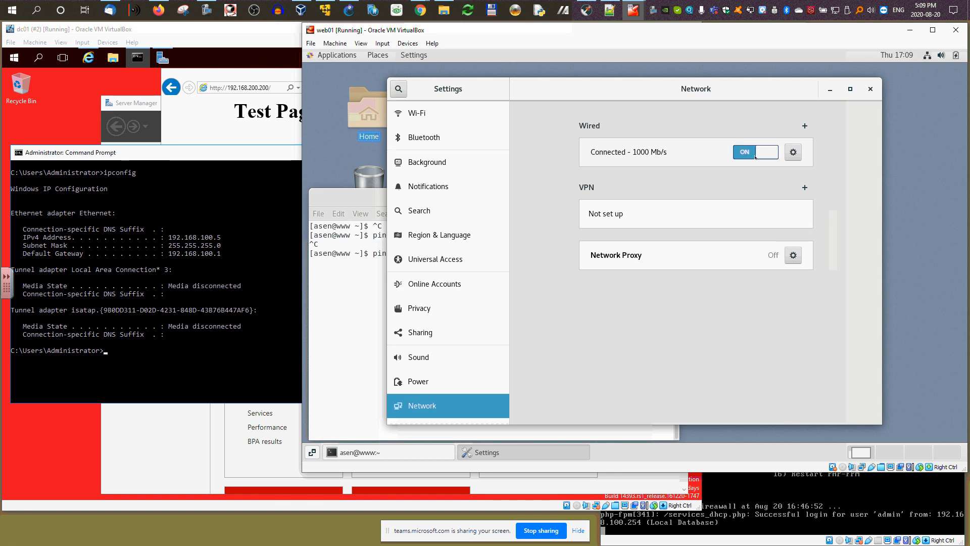
- Minimize web01's network settings, ping google.com from the terminal in a widened window, and stop the ping
click(830, 90)
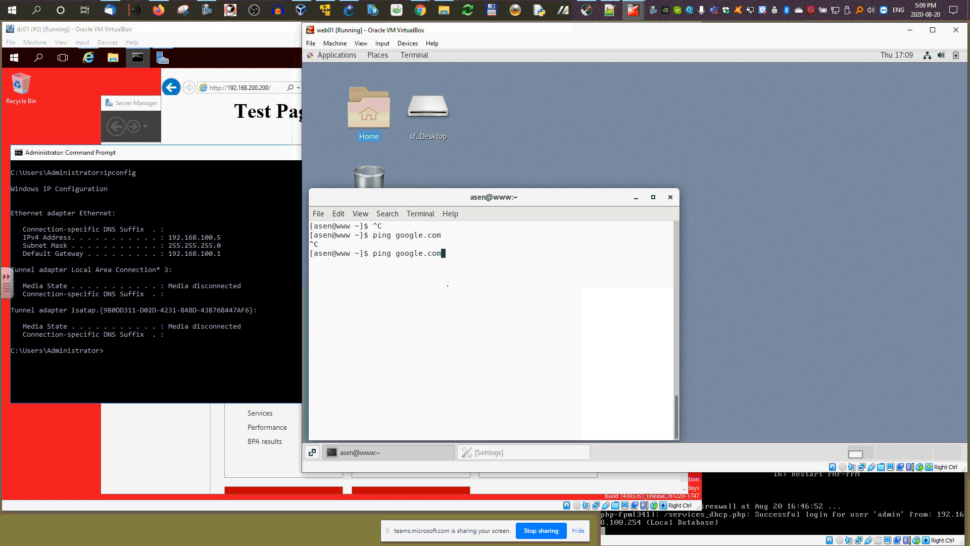
key(Return)
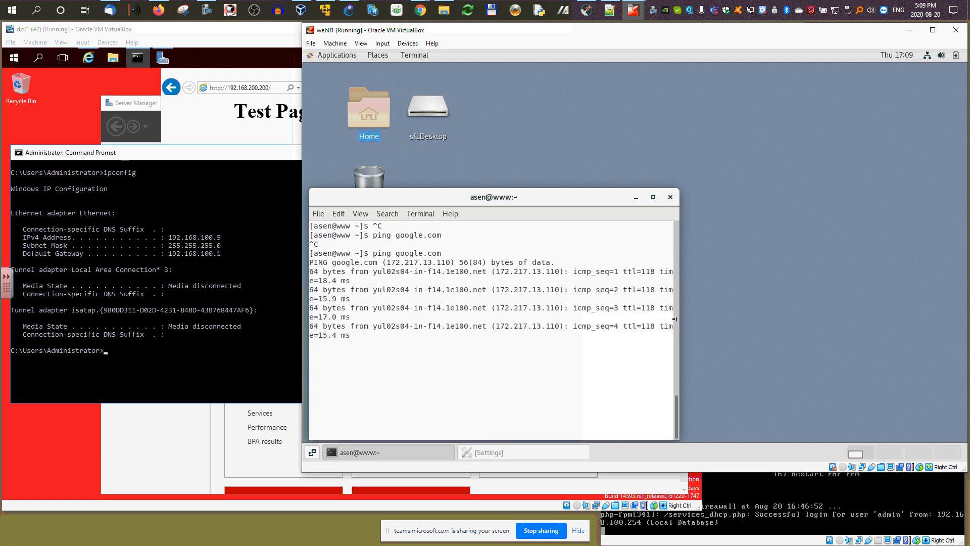
drag(679, 301, 741, 300)
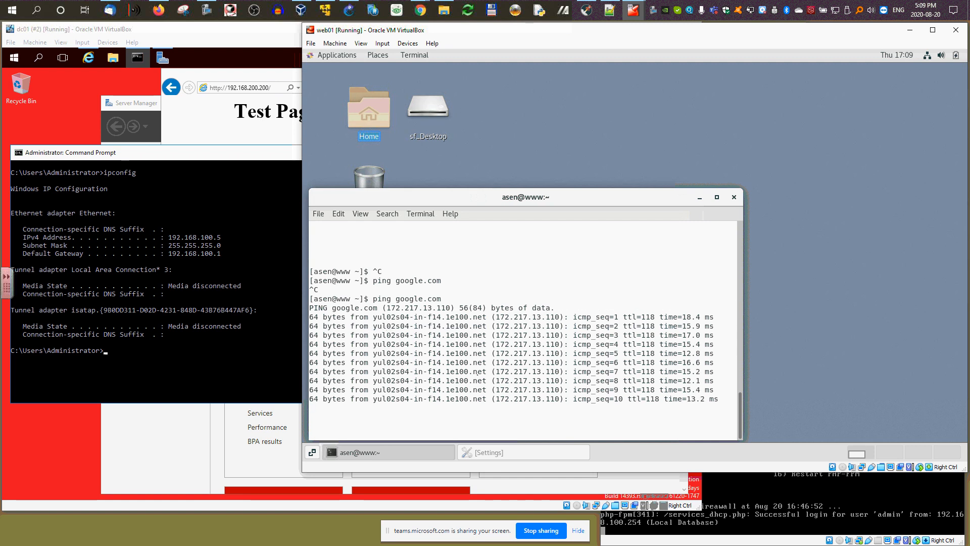
key(ctrl+c)
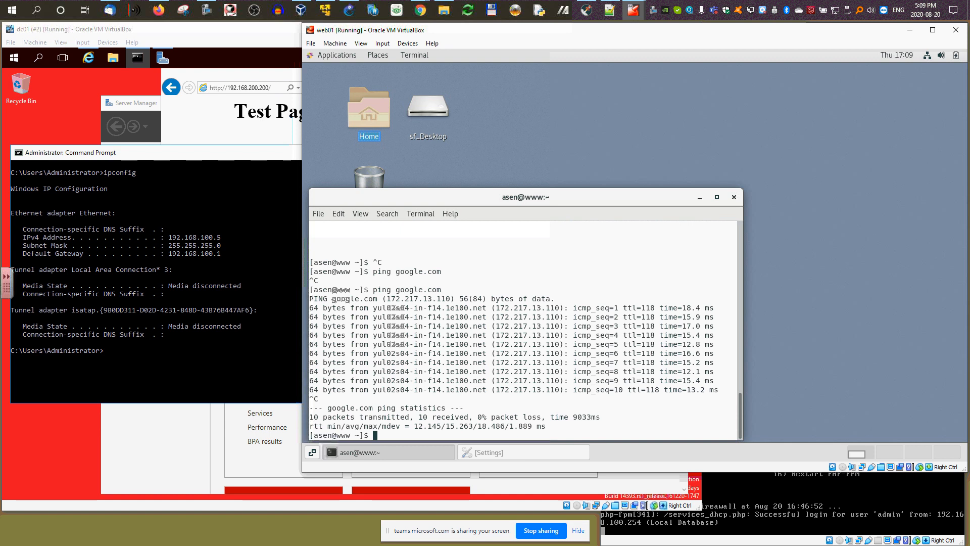
- Clear web01's terminal, run dig google.com, and examine the resolved address, DNS server and port in the output
key(ctrl+l)
text(ping 192.168.100.5)
key(Up)
key(Up)
key(Up)
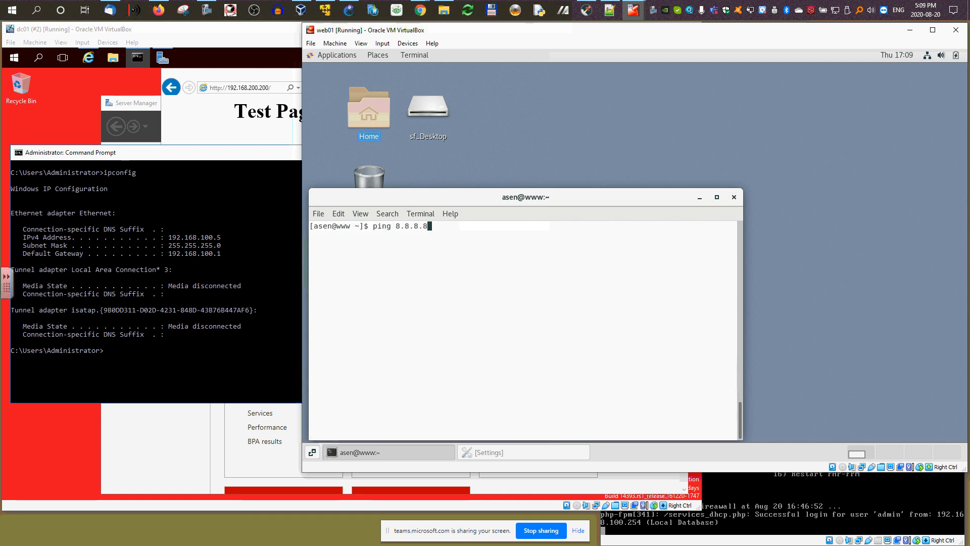
key(Return)
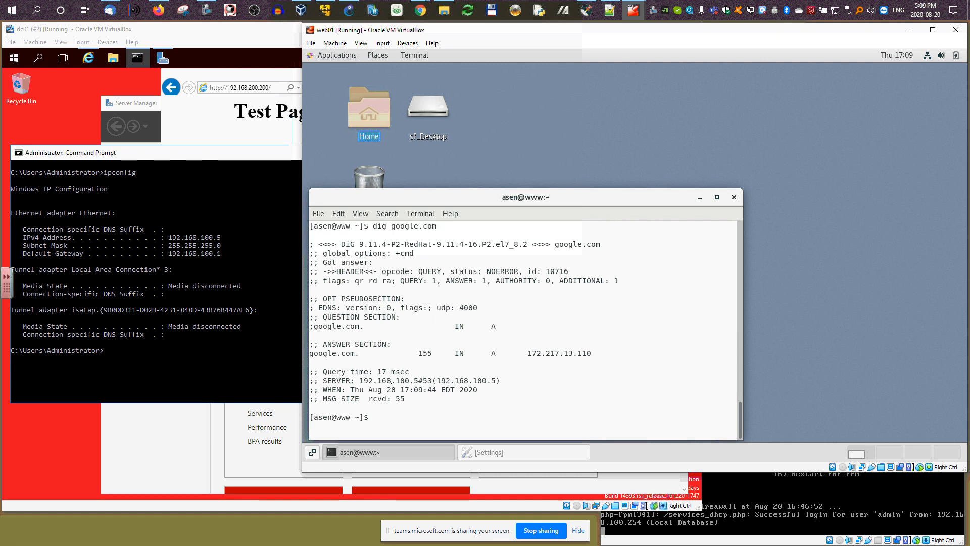
drag(528, 353, 605, 353)
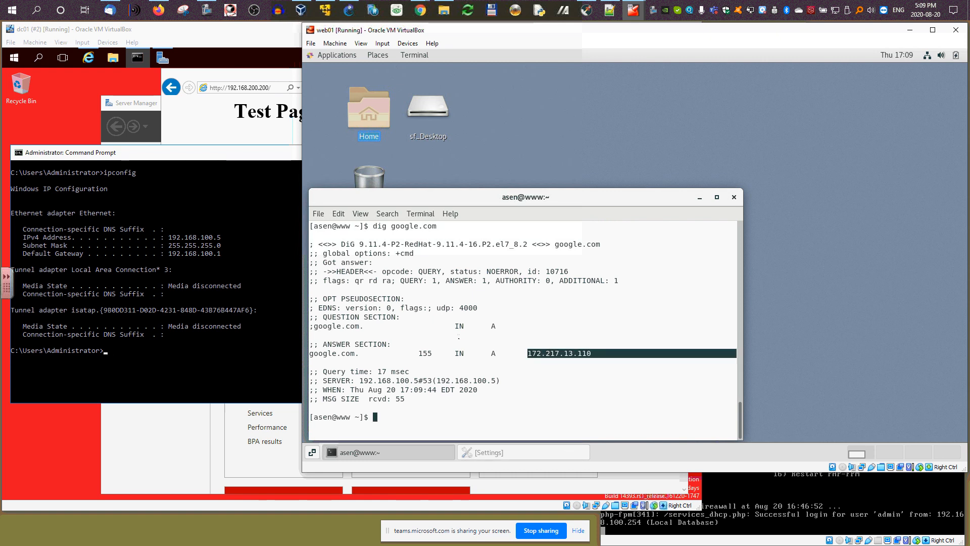
drag(359, 380, 418, 381)
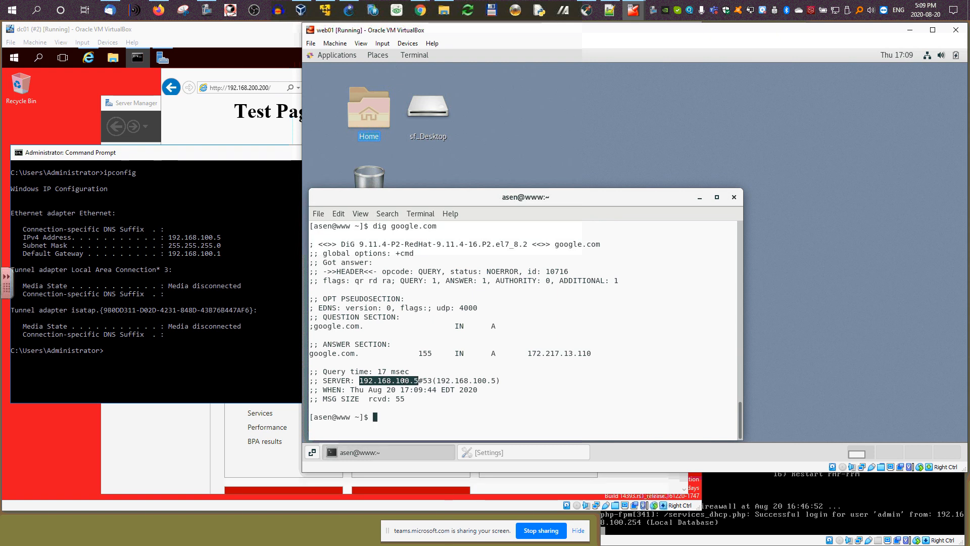
drag(423, 380, 432, 380)
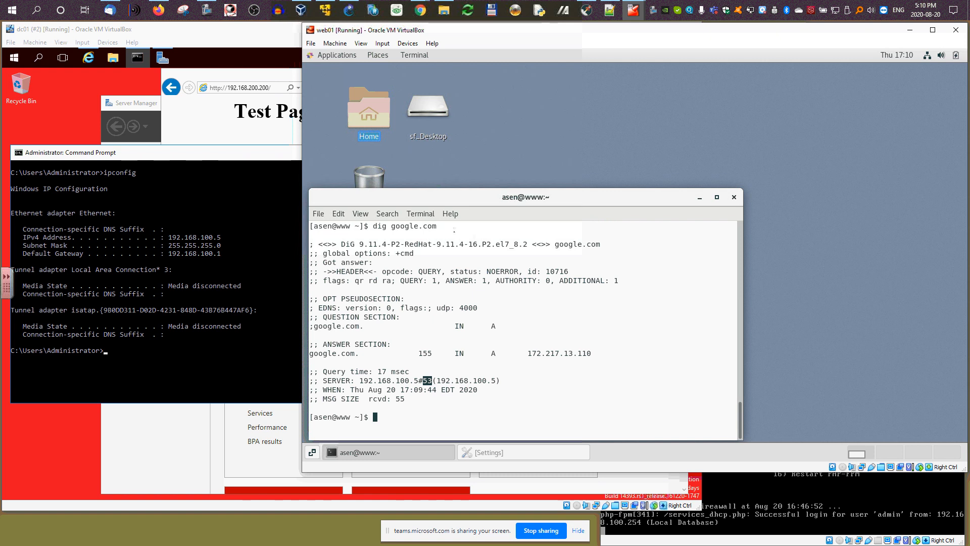
- Browse to google.com in web01's Firefox and review the DMZ firewall rules in pfSense on the host browser
click(338, 55)
click(432, 88)
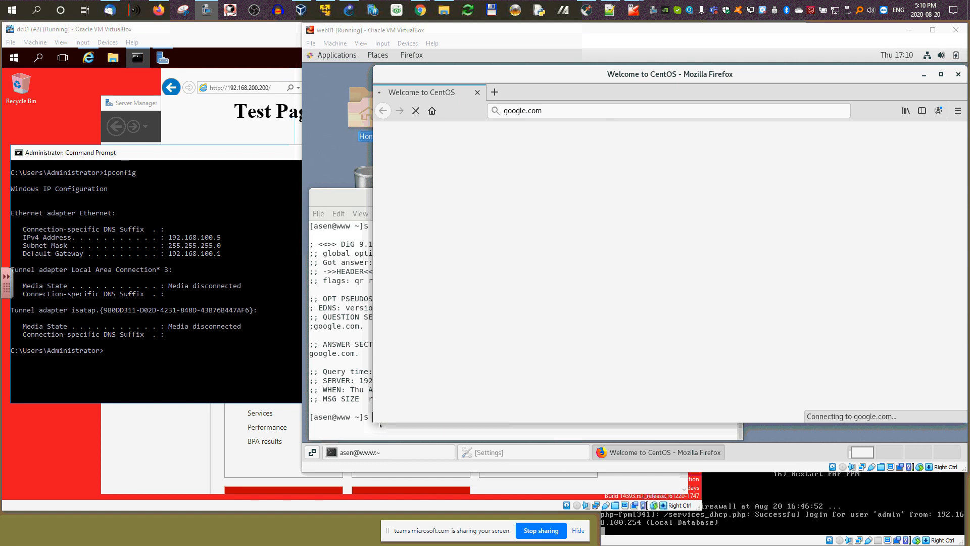
click(159, 10)
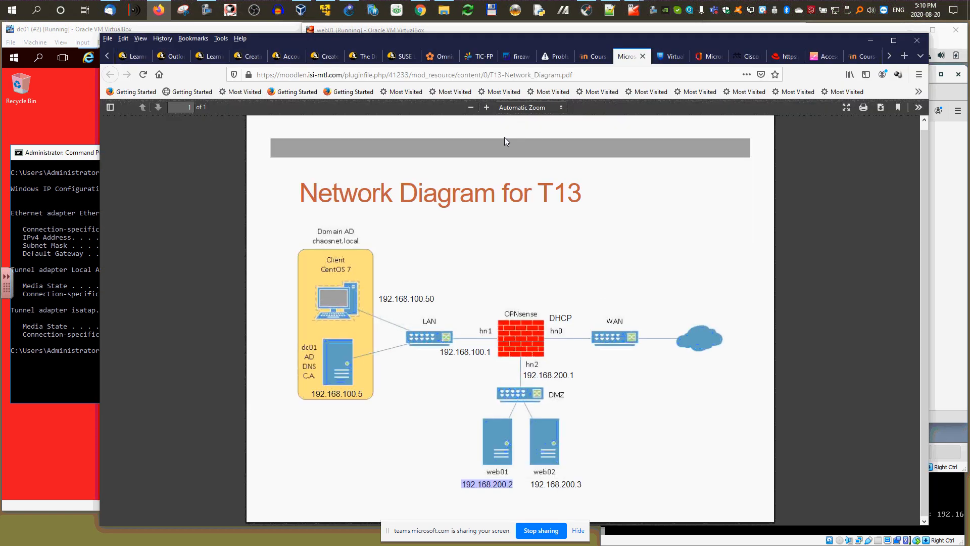
click(516, 56)
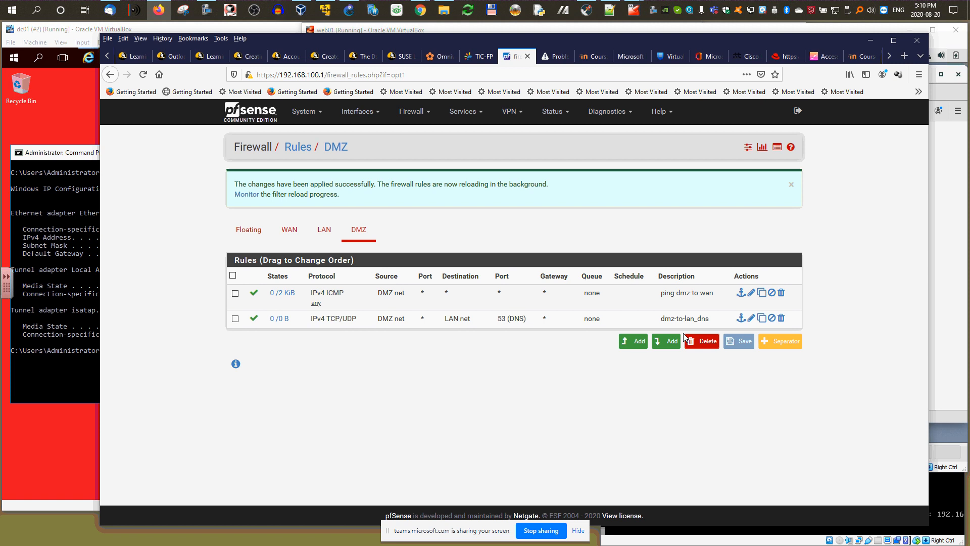
click(954, 196)
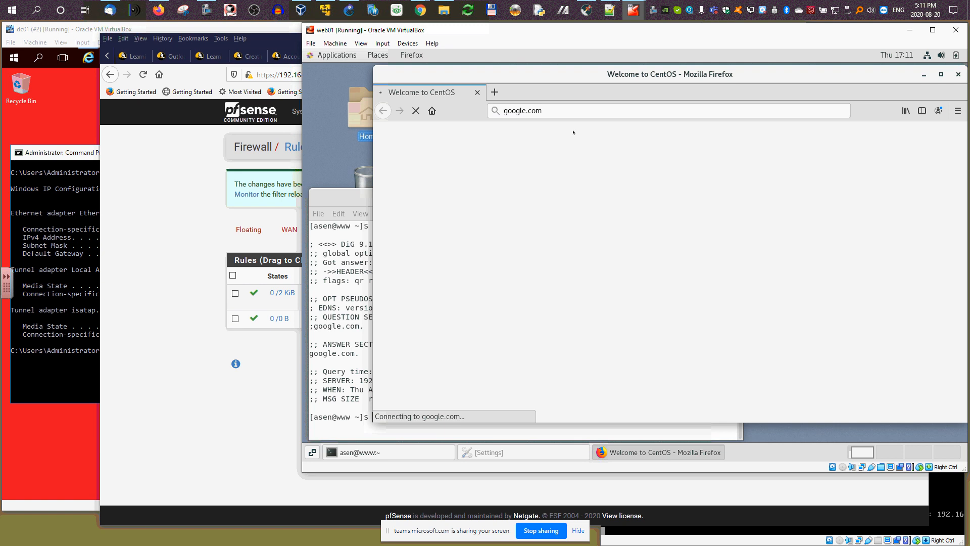
- Switch to pfSense, duplicate the dmz-to-lan_dns rule, and set the copy's protocol to TCP
click(264, 371)
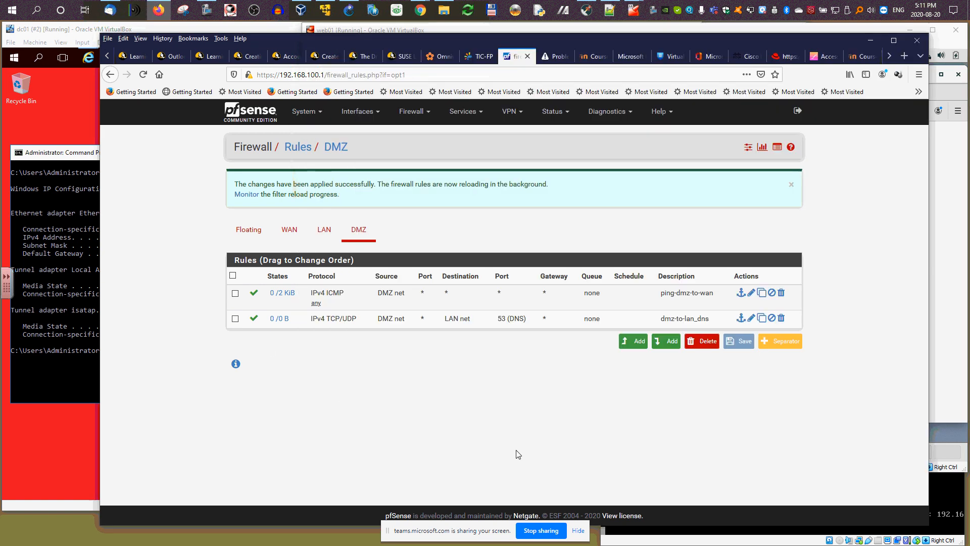
click(761, 317)
scroll(469, 272, down, 4)
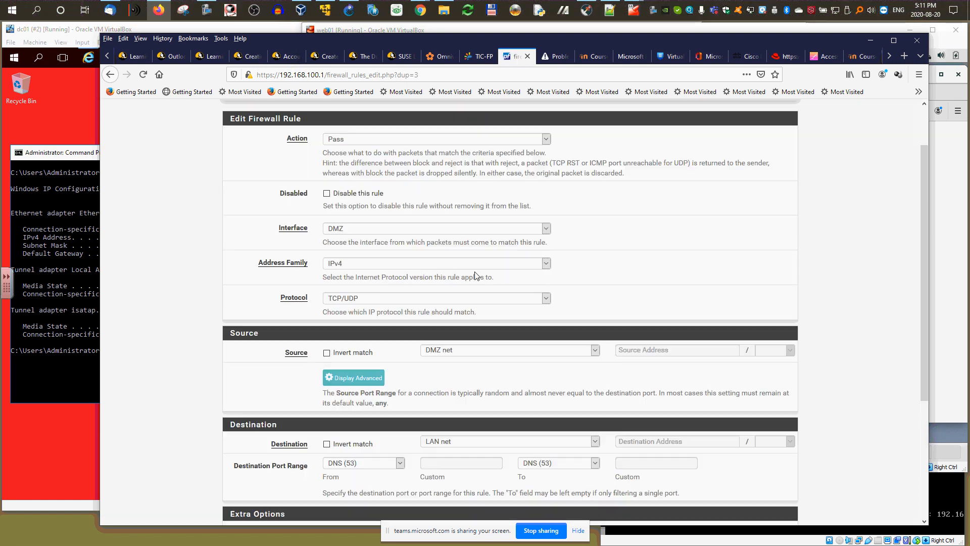
scroll(468, 271, up, 5)
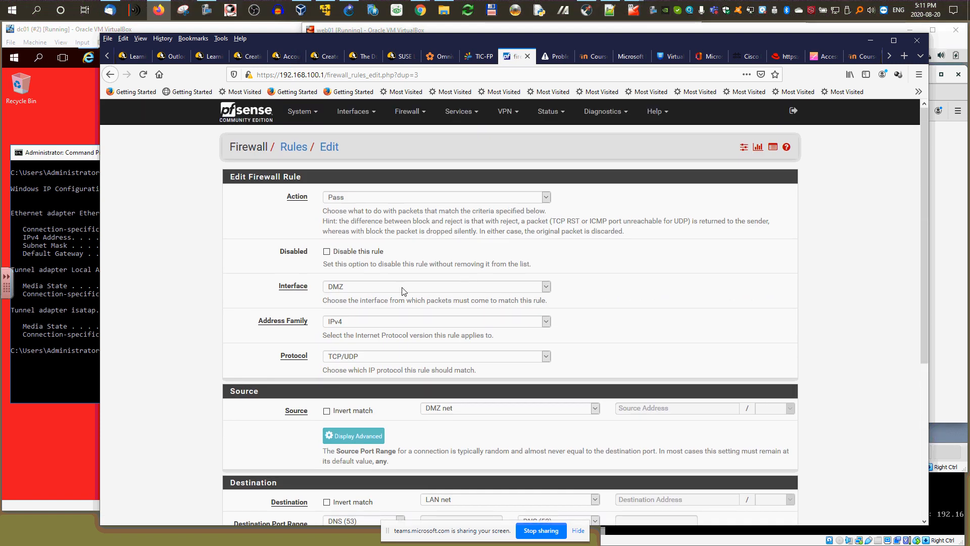
scroll(329, 217, down, 2)
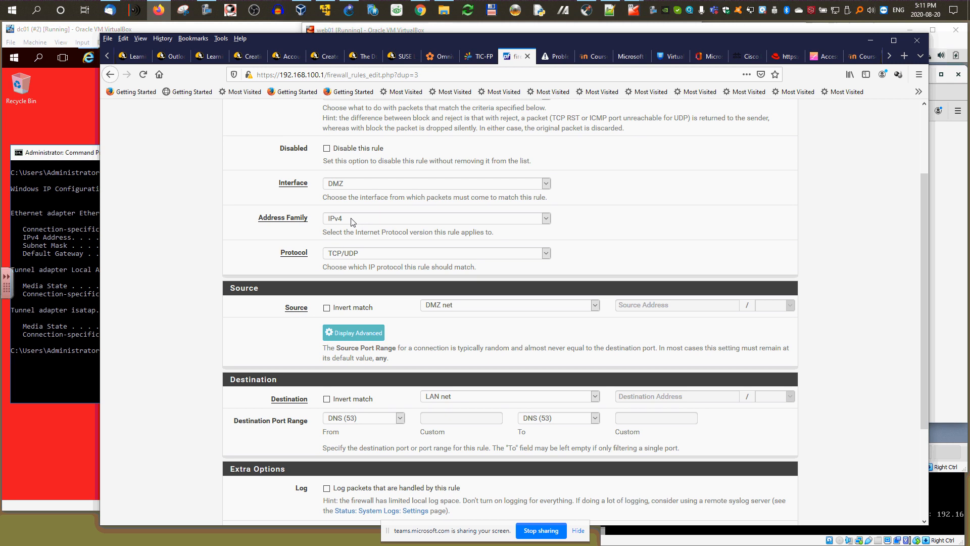
click(379, 256)
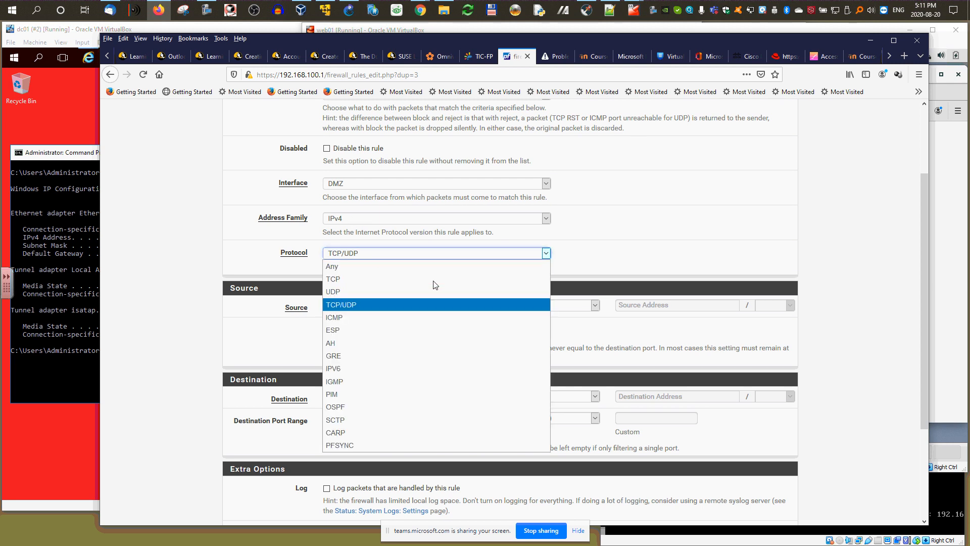
click(336, 280)
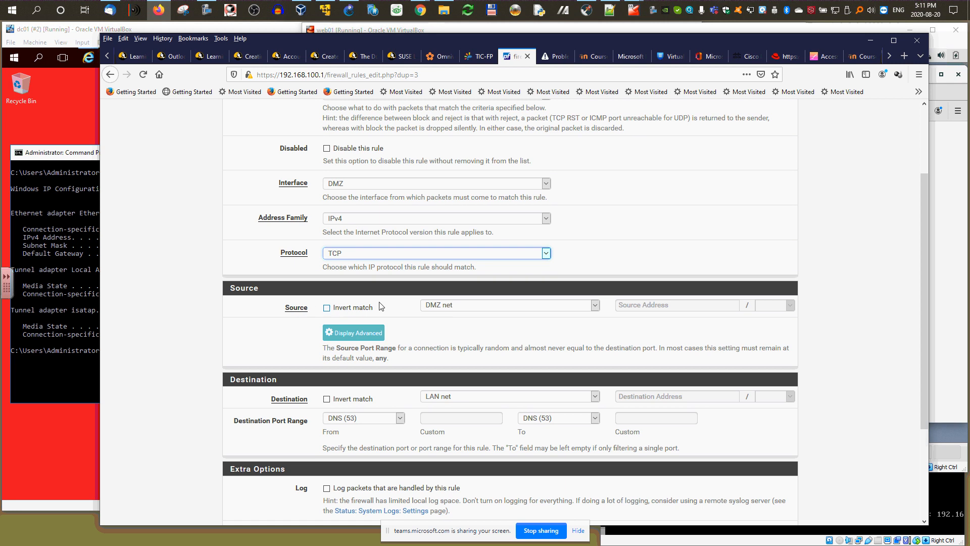
- Set the duplicated rule's destination to any and its destination port range to HTTPS (443)
scroll(474, 311, down, 3)
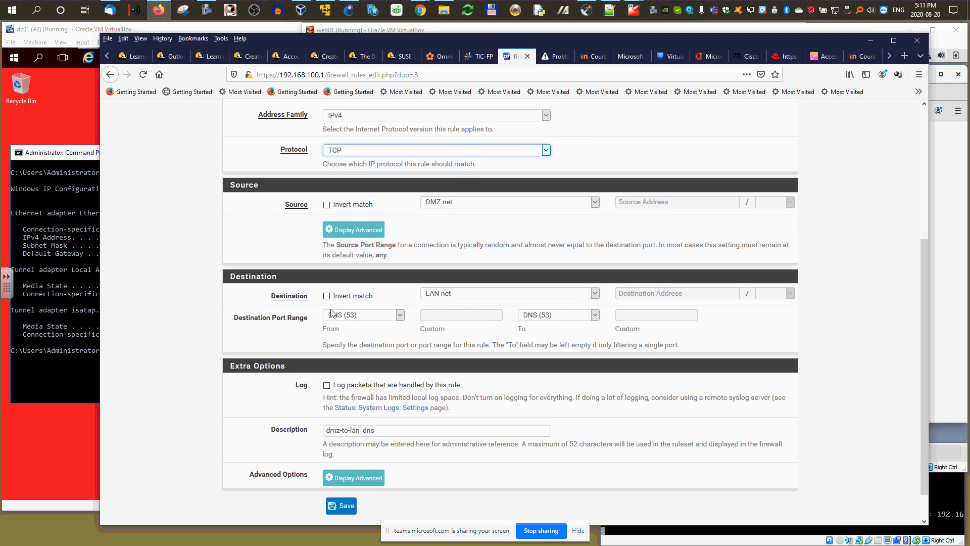
click(601, 299)
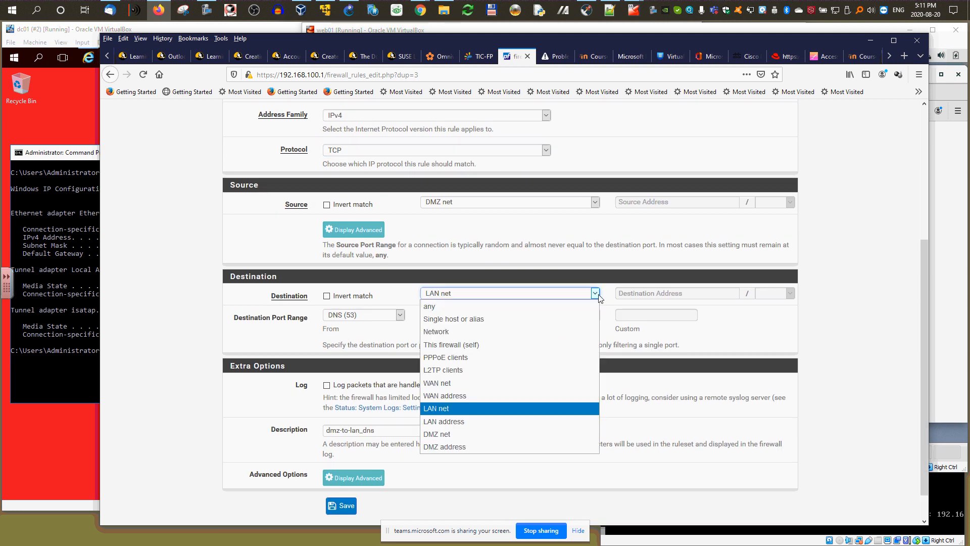
click(461, 307)
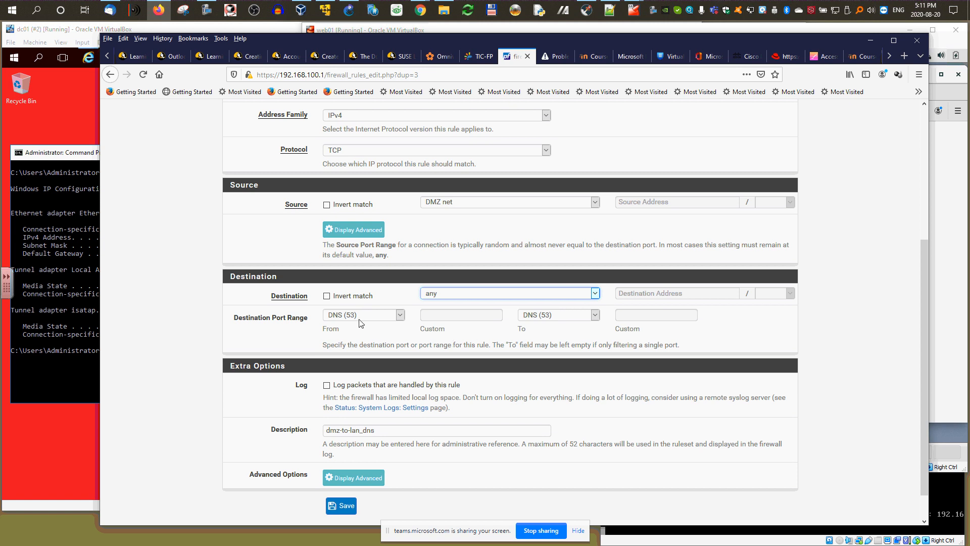
click(399, 315)
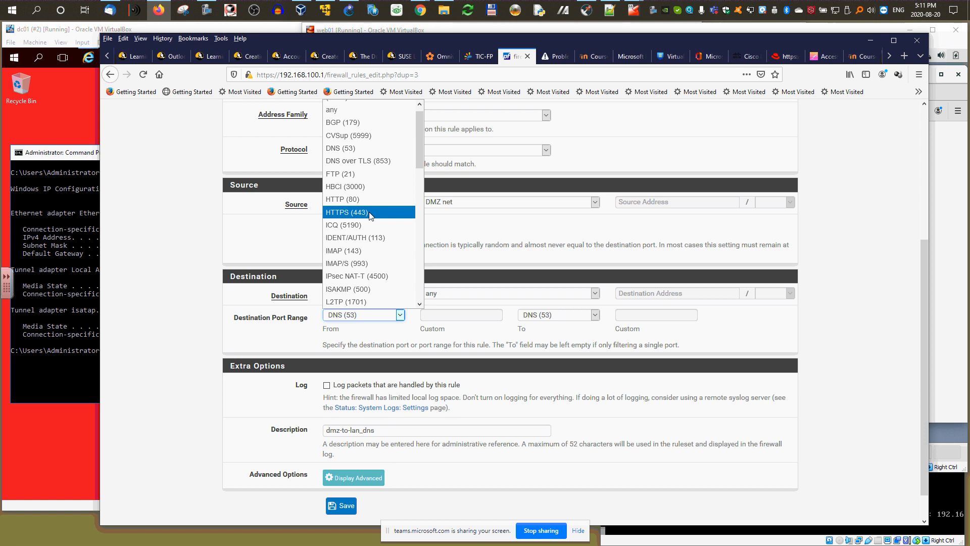
click(349, 212)
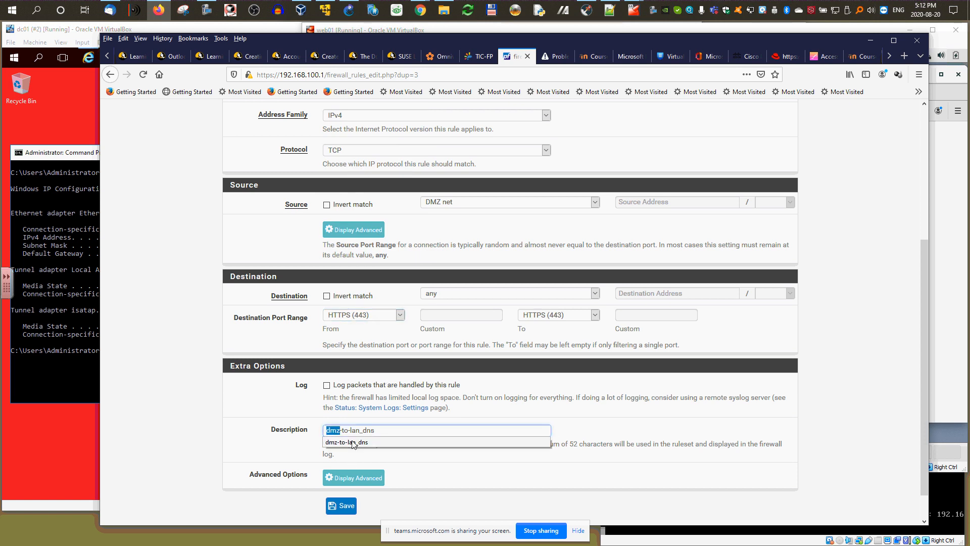
- Change the HTTPS rule's description to dmz-to-internet, save the rule, and apply the firewall changes
drag(350, 429, 388, 430)
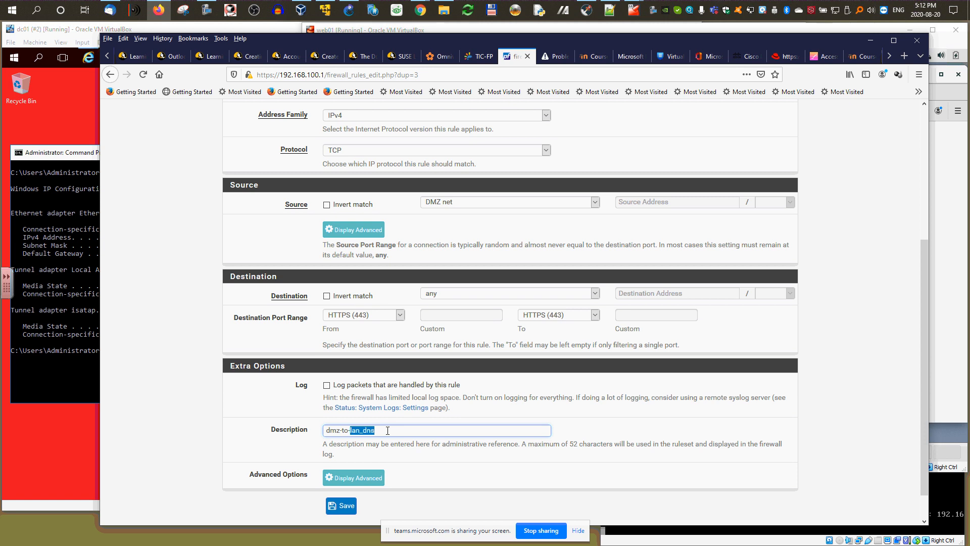
text(wa)
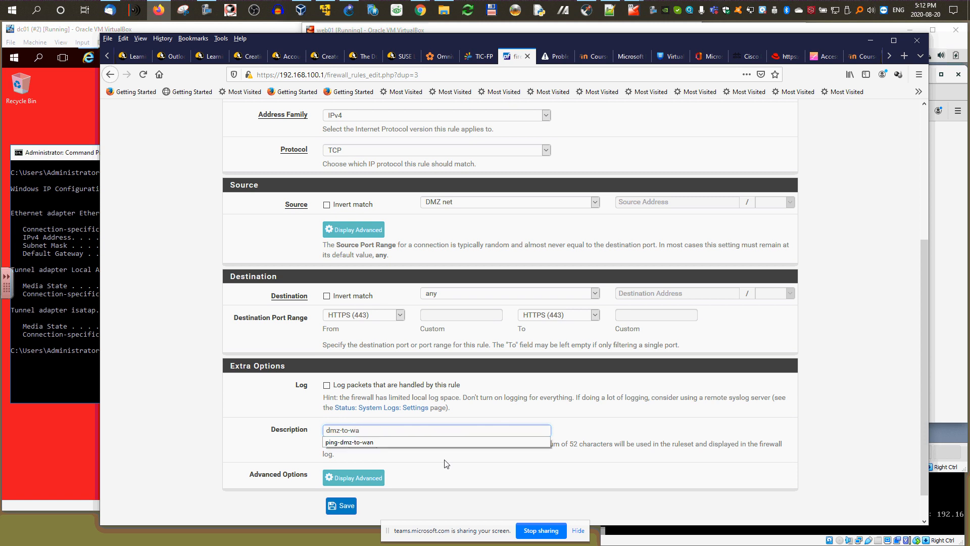
key(BackSpace)
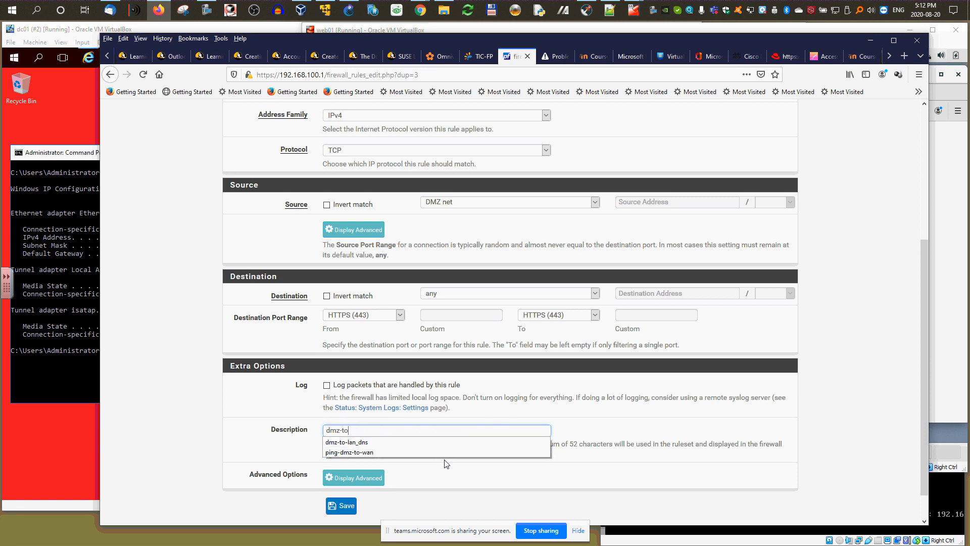
text(internet)
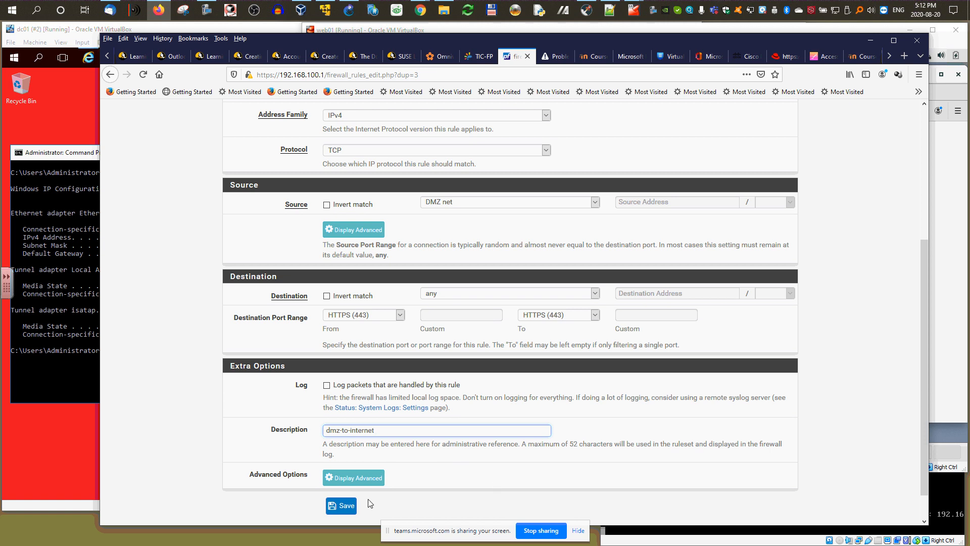
click(342, 505)
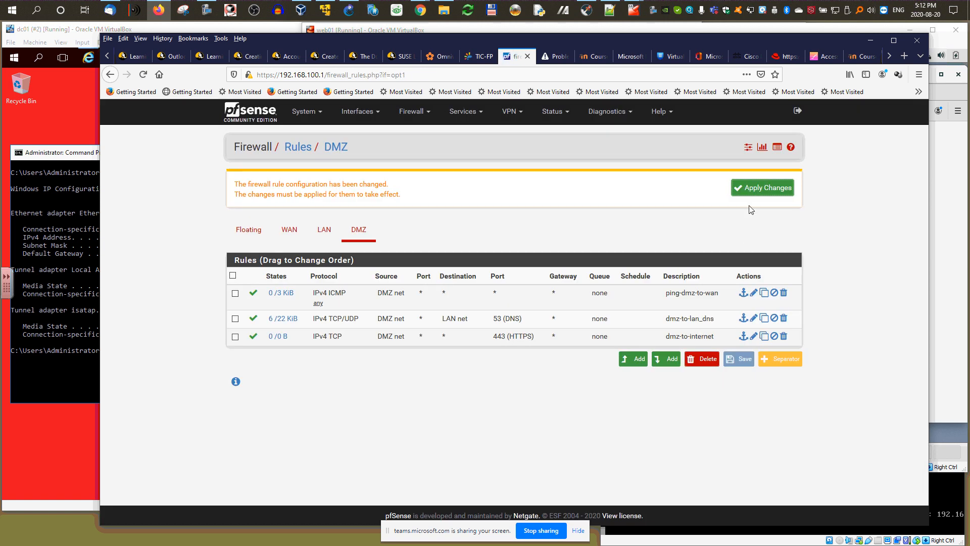
click(752, 187)
- Switch to the web01 VM, retry loading google.com, and restart Firefox
click(955, 171)
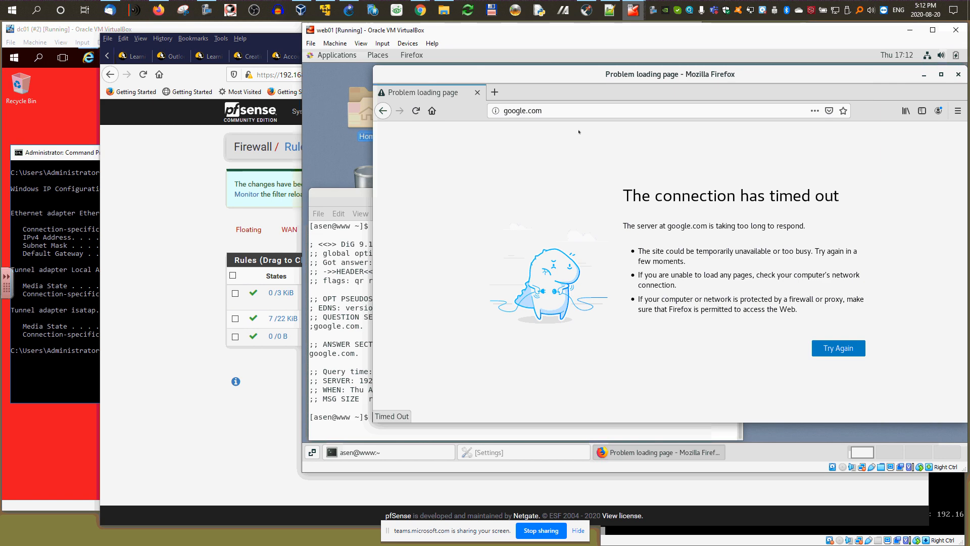
click(838, 348)
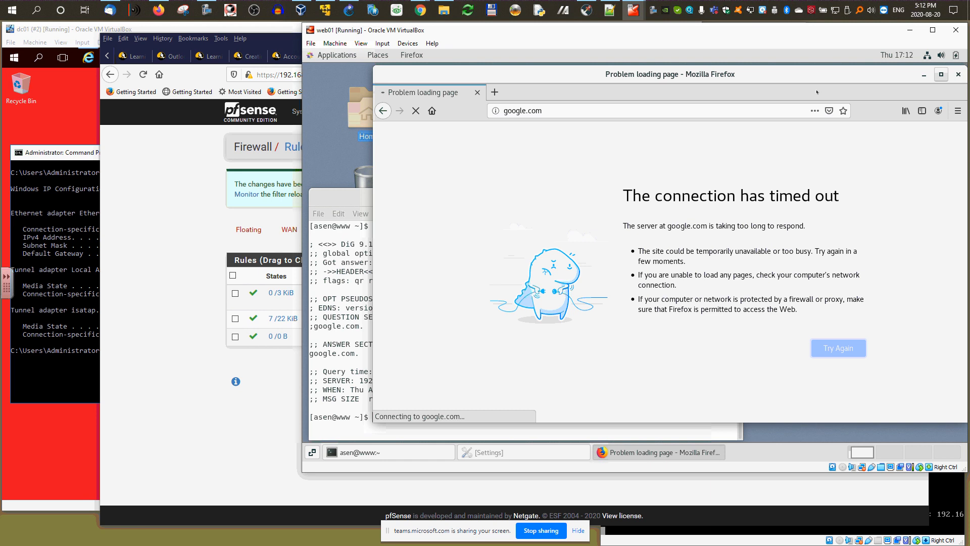
key(ctrl+q)
click(337, 55)
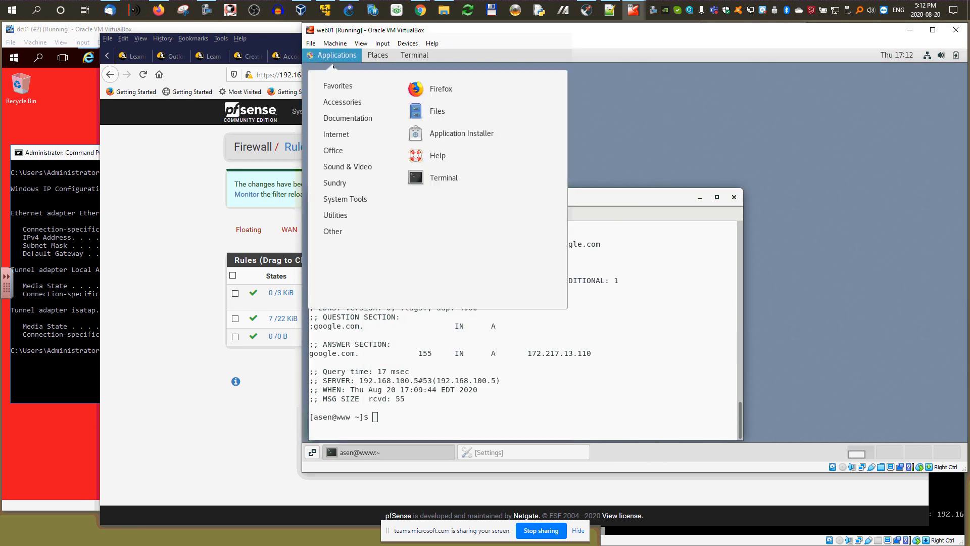
click(424, 89)
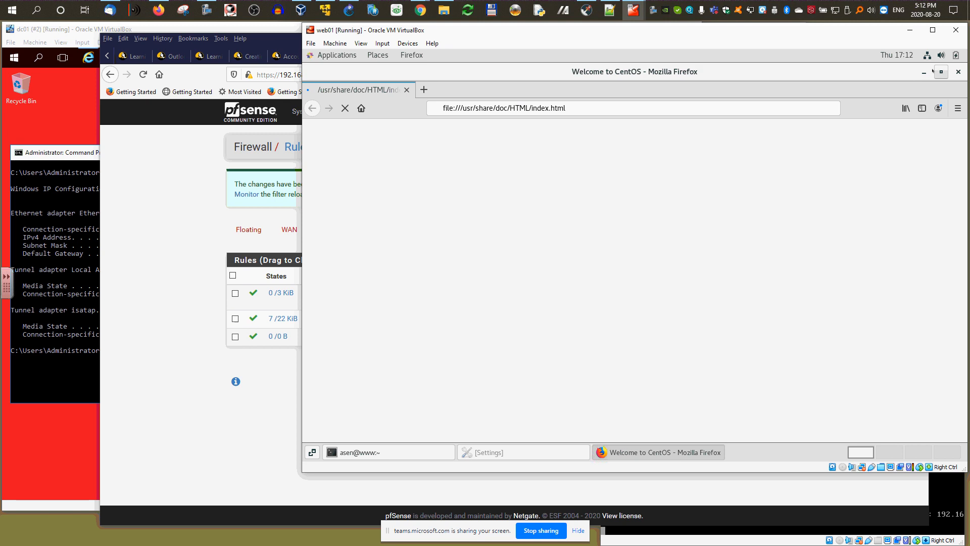
- Restore web01's Firefox window to a smaller size, reposition it, and browse to google.com
double_click(813, 71)
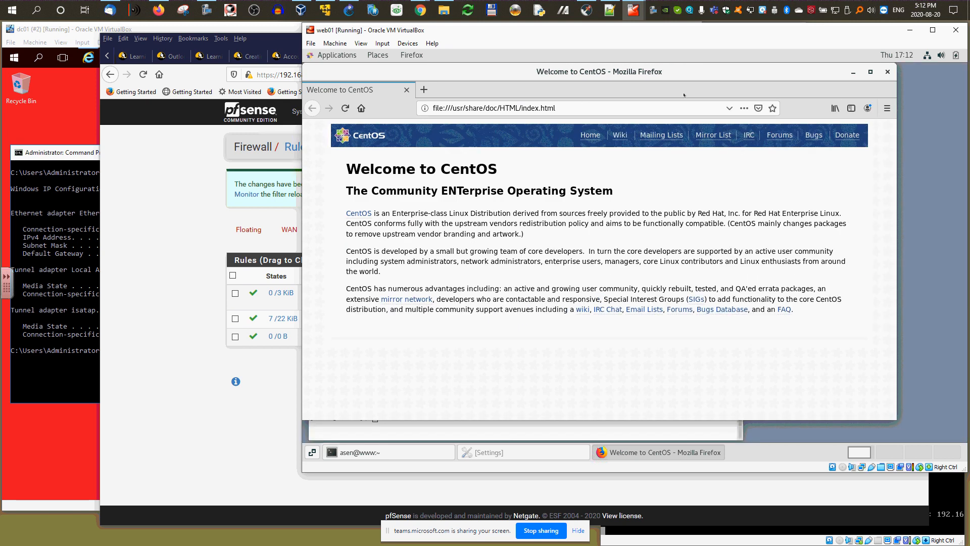
drag(840, 72, 910, 77)
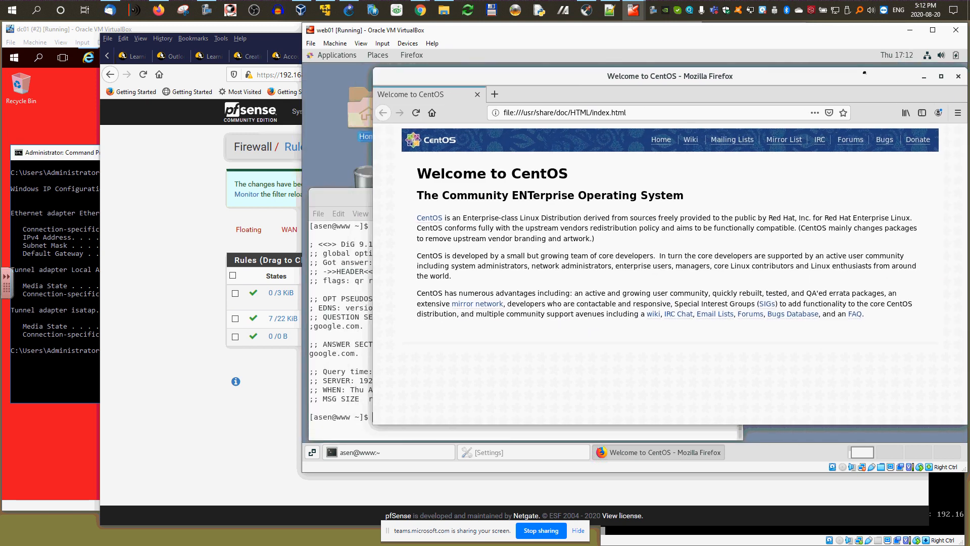
click(759, 111)
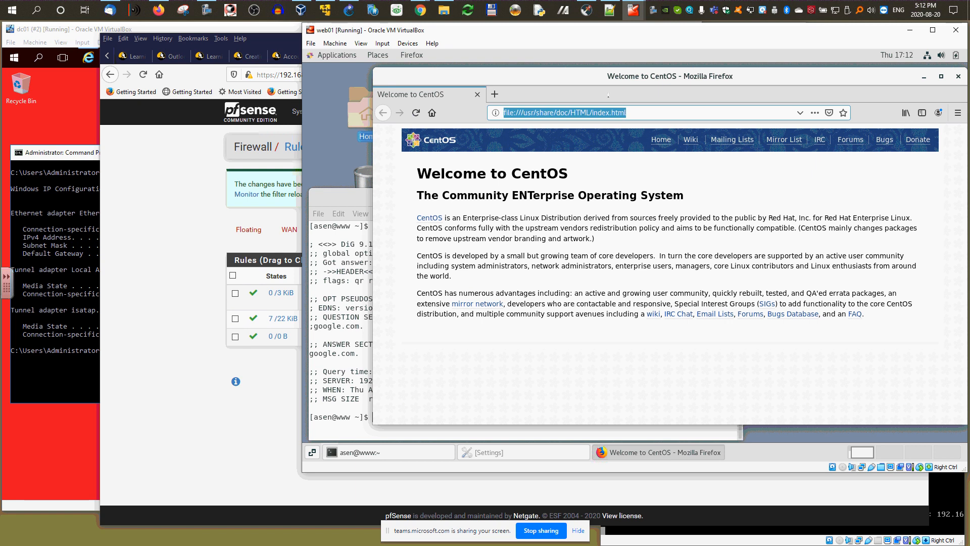
text(googl)
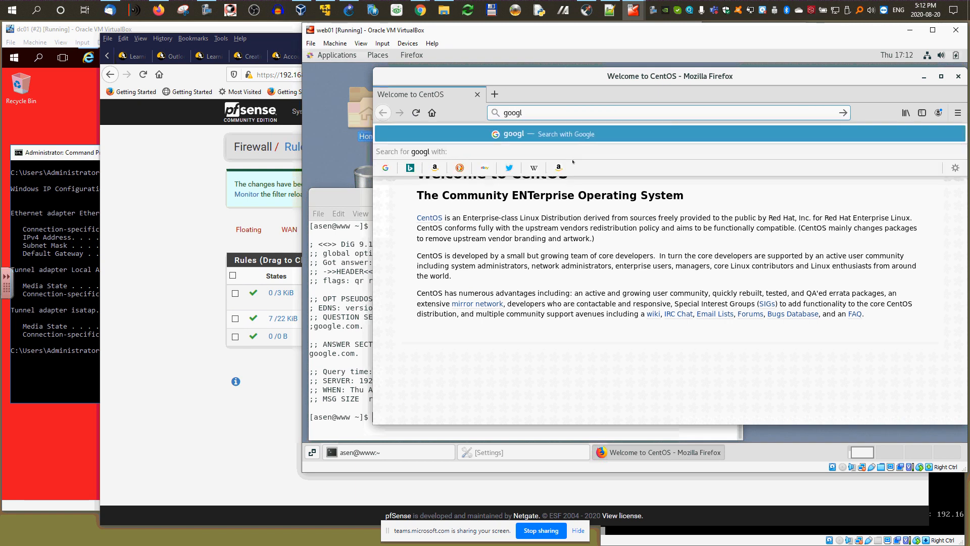
text(e.com)
key(Return)
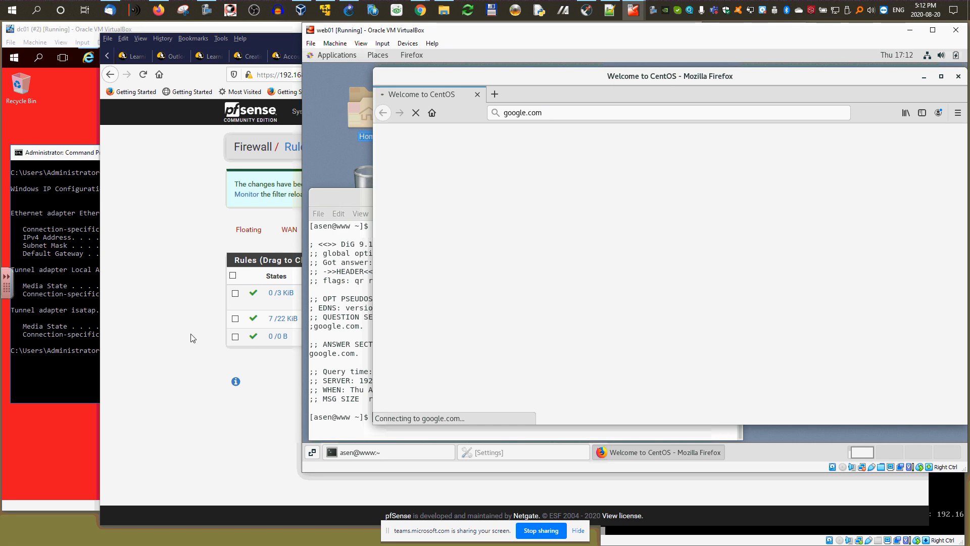
- Switch to pfSense, duplicate the dmz-to-internet rule with destination port range HTTP (80), save it, and apply the changes
click(190, 363)
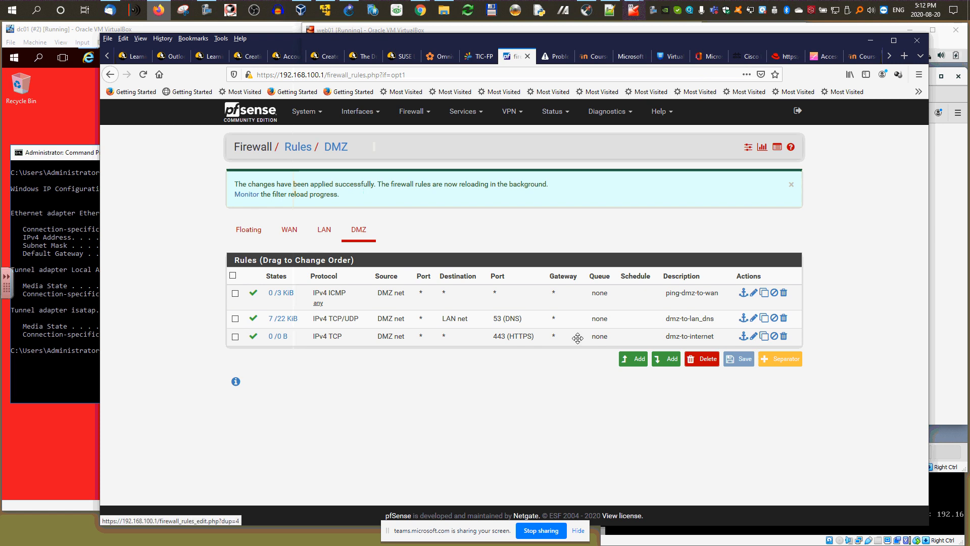
click(764, 337)
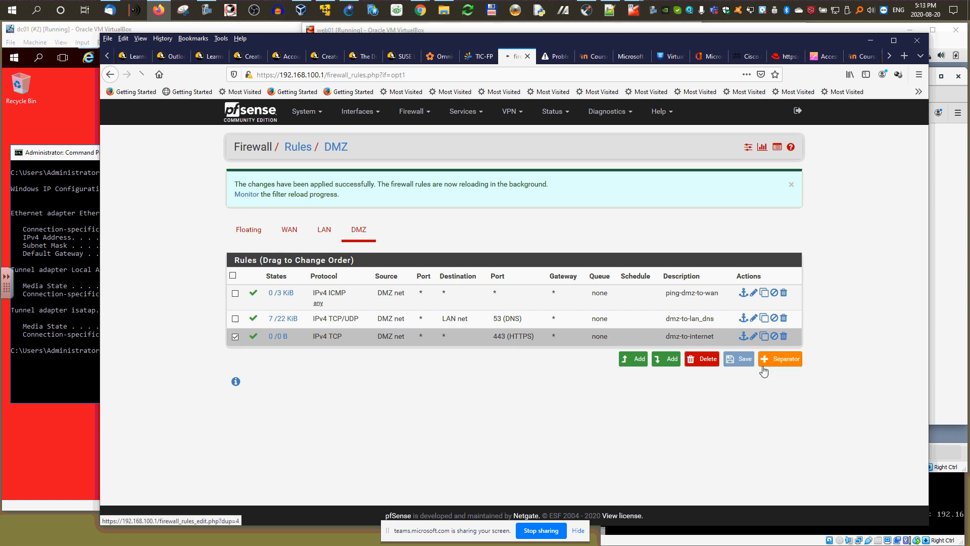
scroll(514, 307, down, 5)
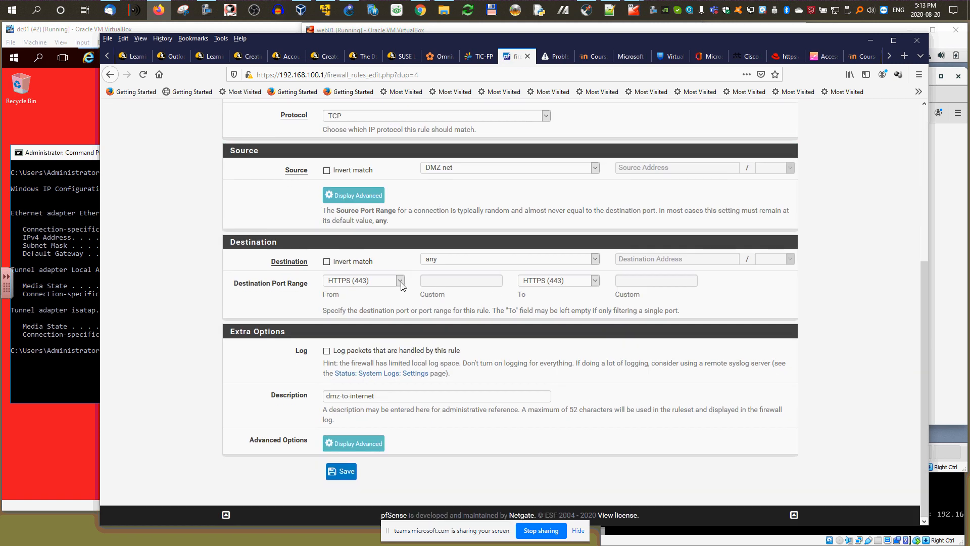
click(400, 281)
click(355, 395)
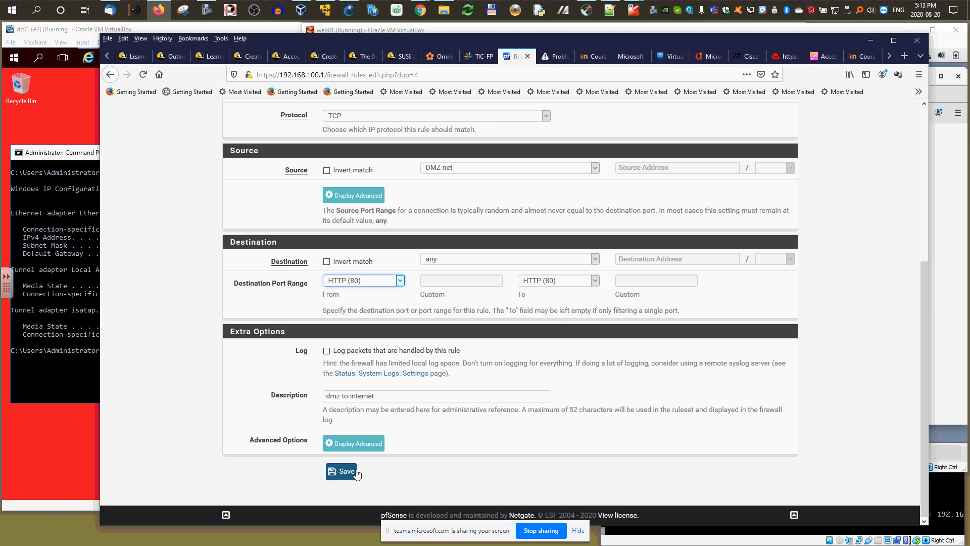
click(341, 473)
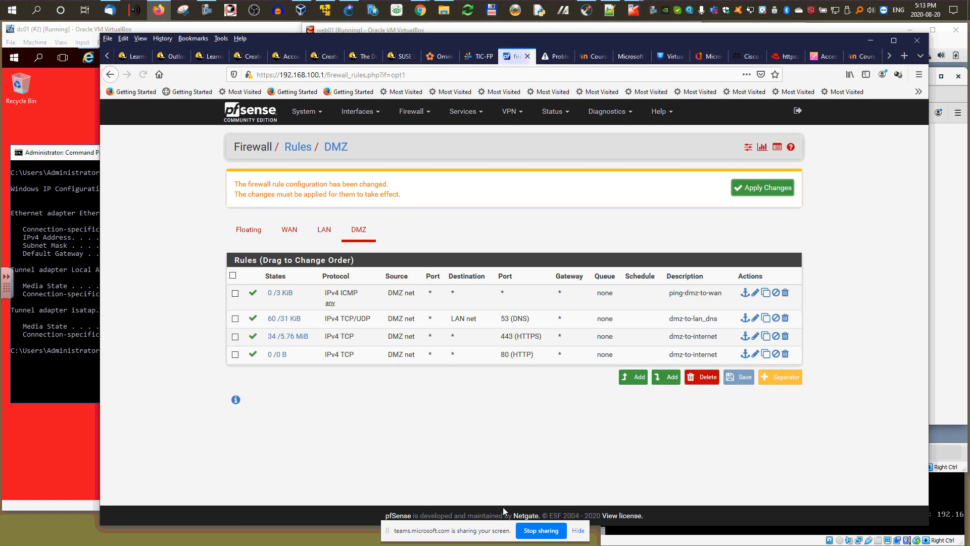
click(753, 189)
- Switch to web01, retry loading google.com in Firefox, and return to the pfSense DMZ rules
key(alt+Tab)
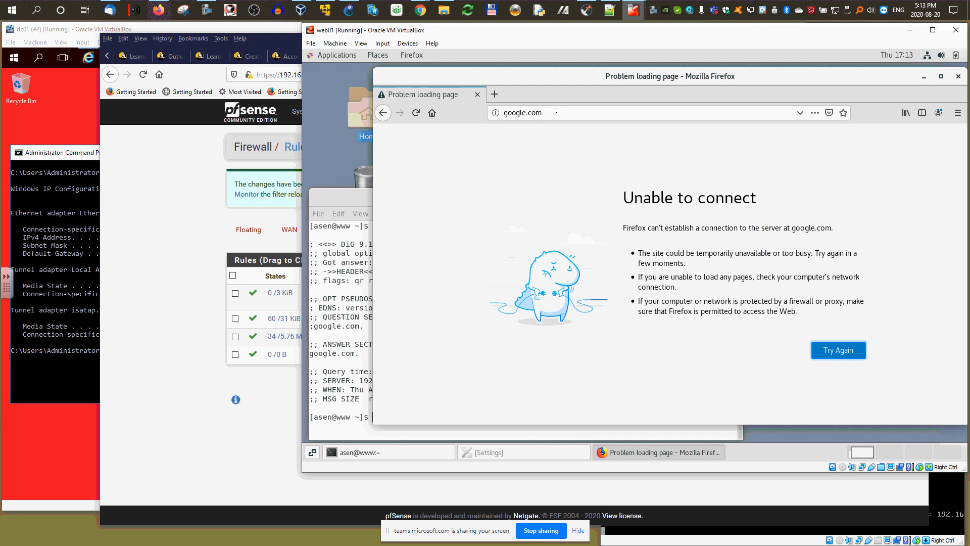
click(838, 349)
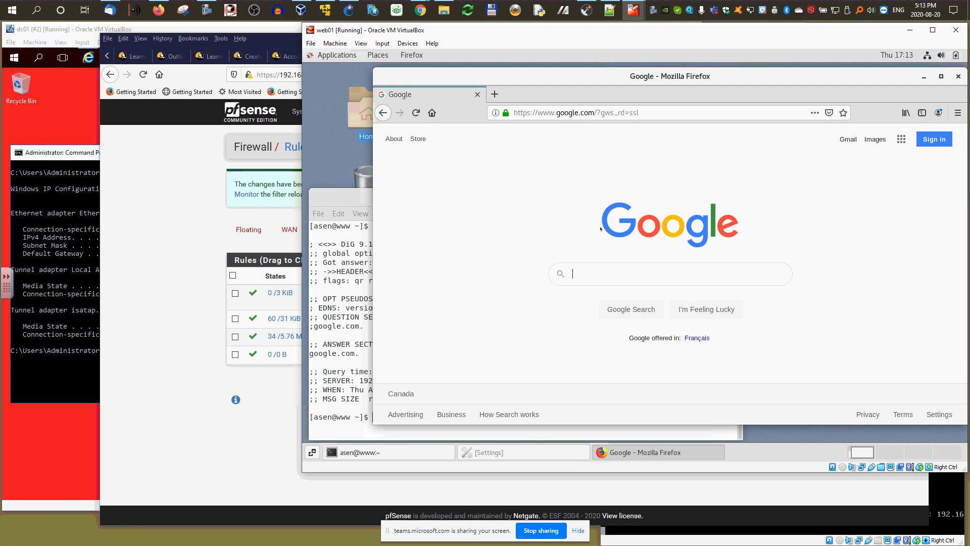
click(276, 413)
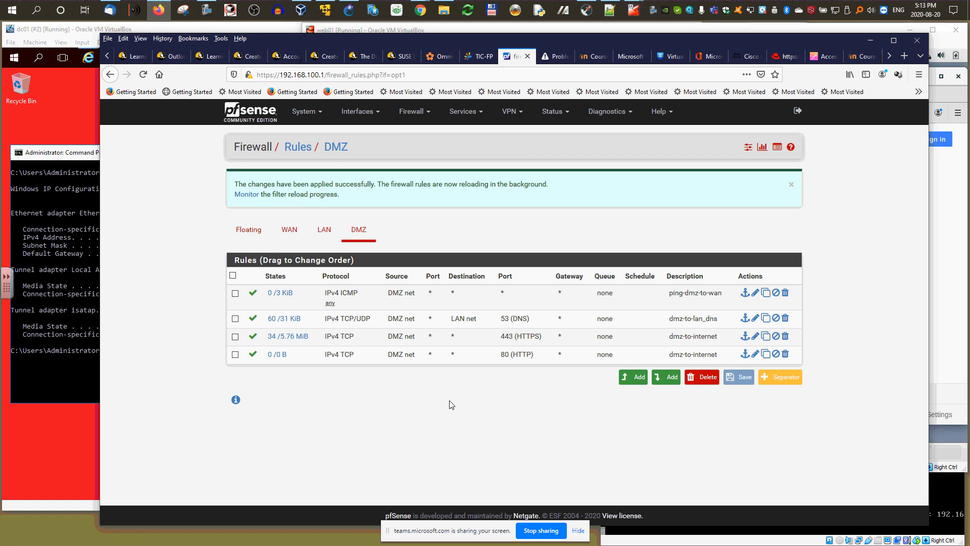
- Delete the HTTPS (443) and HTTP (80) dmz-to-internet rules and apply the firewall changes
click(784, 336)
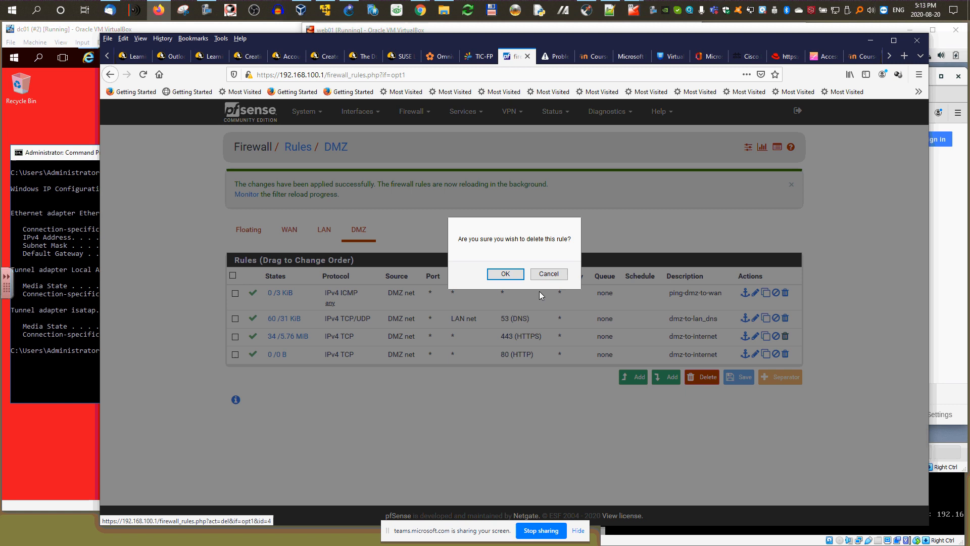
click(500, 276)
click(784, 335)
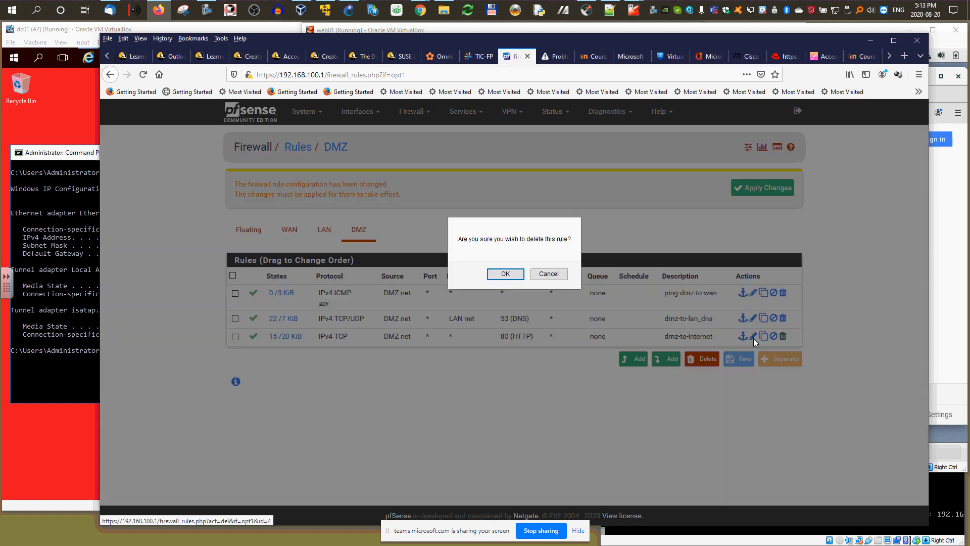
click(500, 275)
click(753, 189)
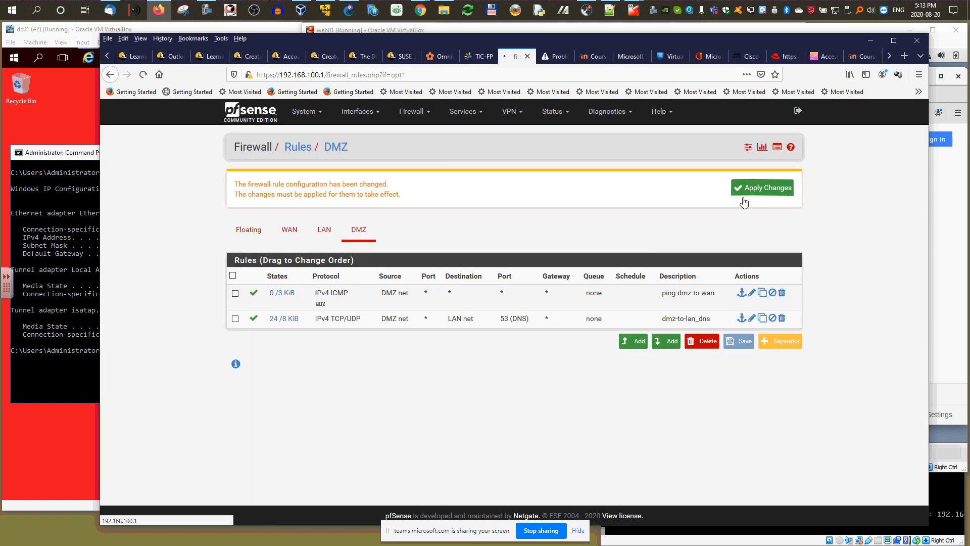
click(761, 318)
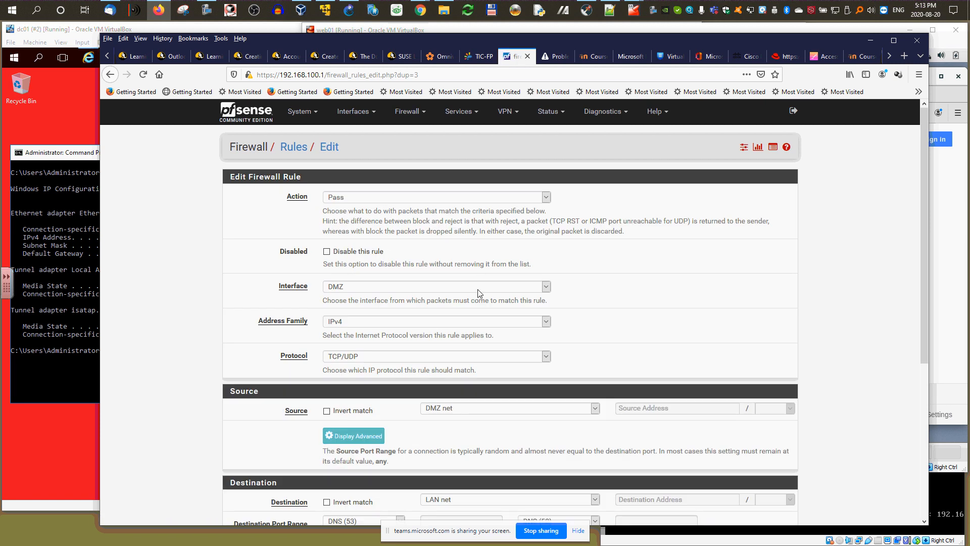
scroll(414, 263, down, 5)
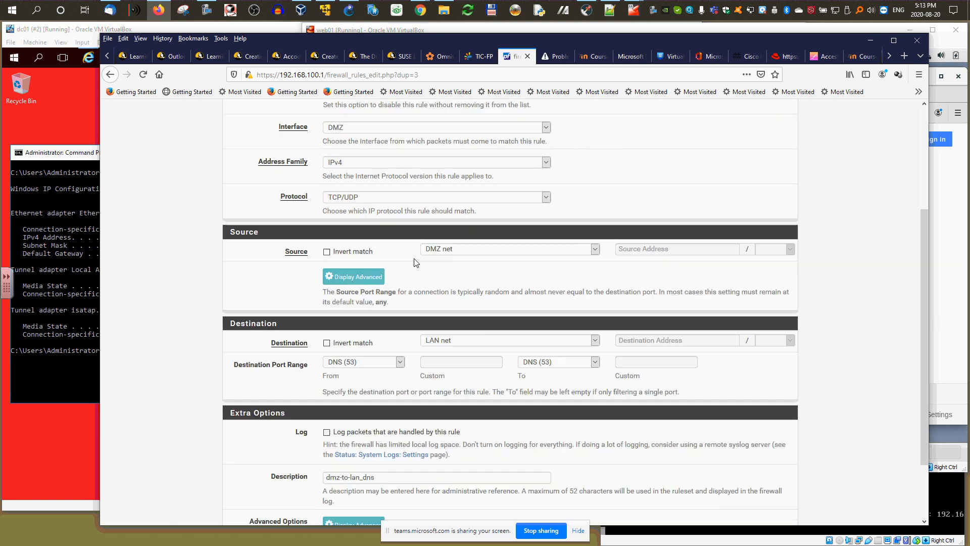
scroll(412, 261, up, 5)
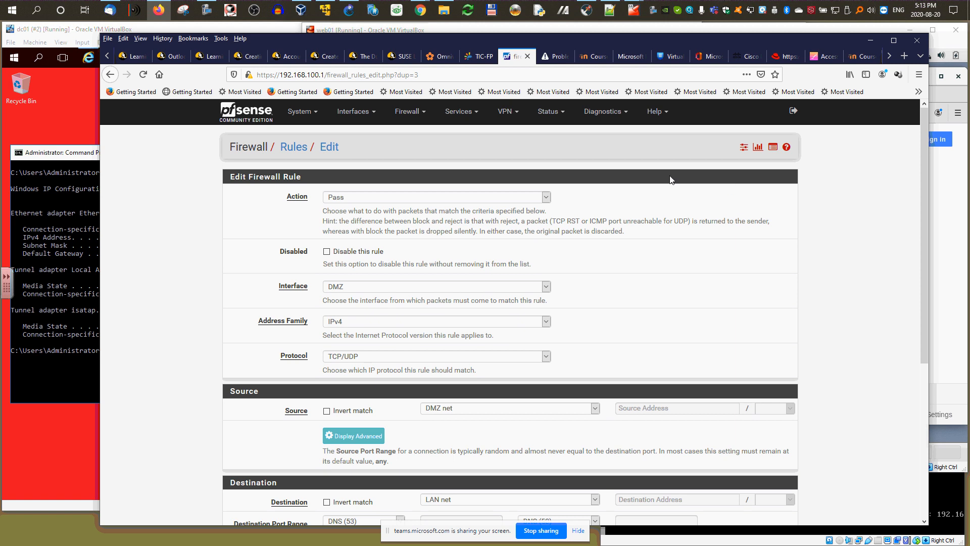
- Open the pfSense firewall aliases, look through the IP and URL categories, and show the port aliases
click(416, 123)
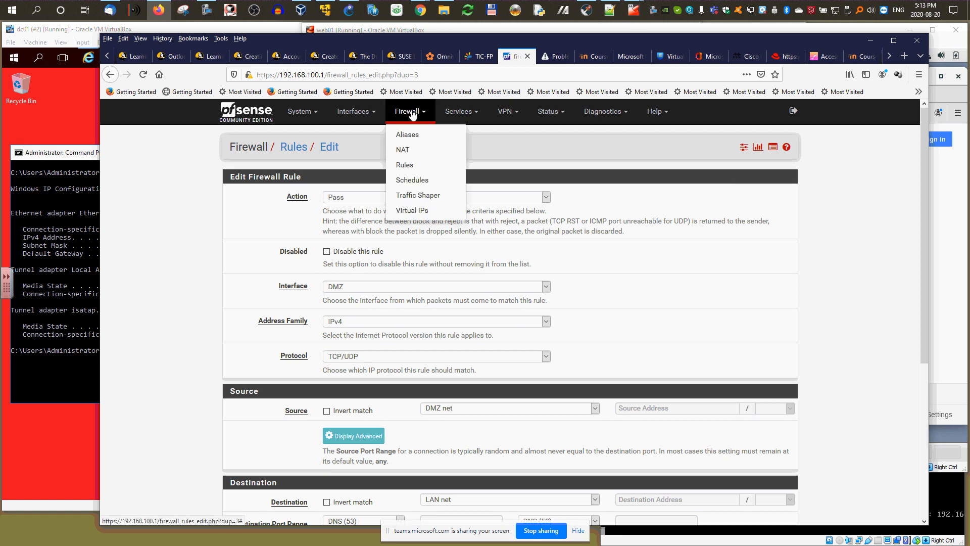
click(402, 137)
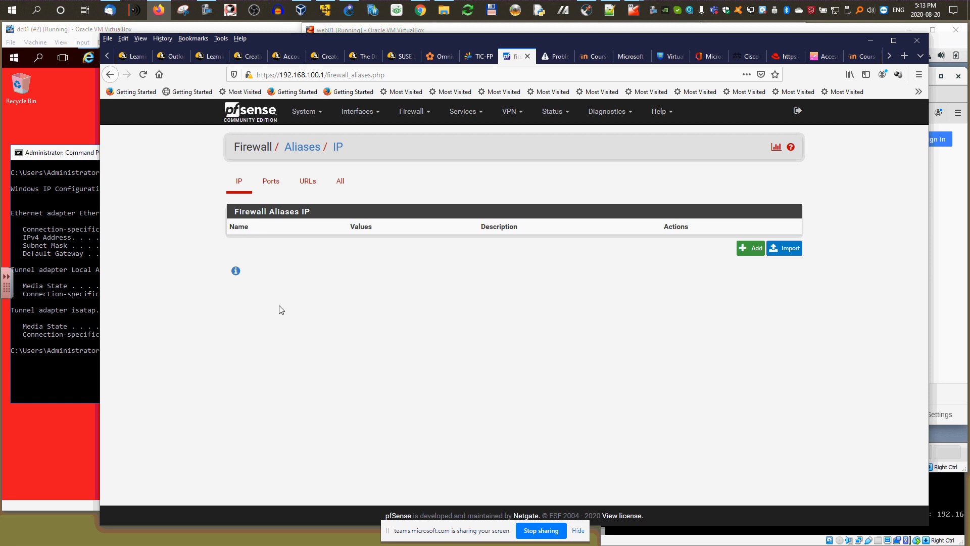
click(241, 189)
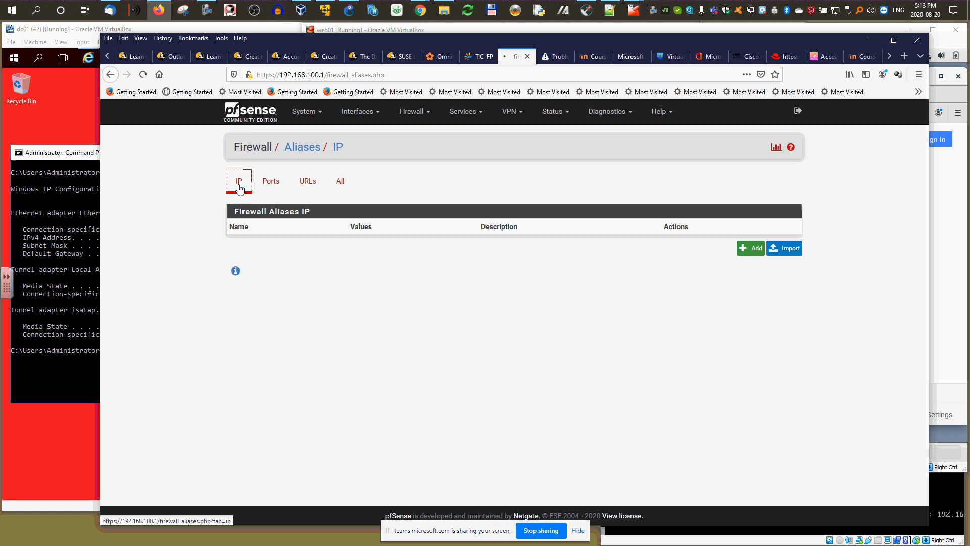
click(268, 187)
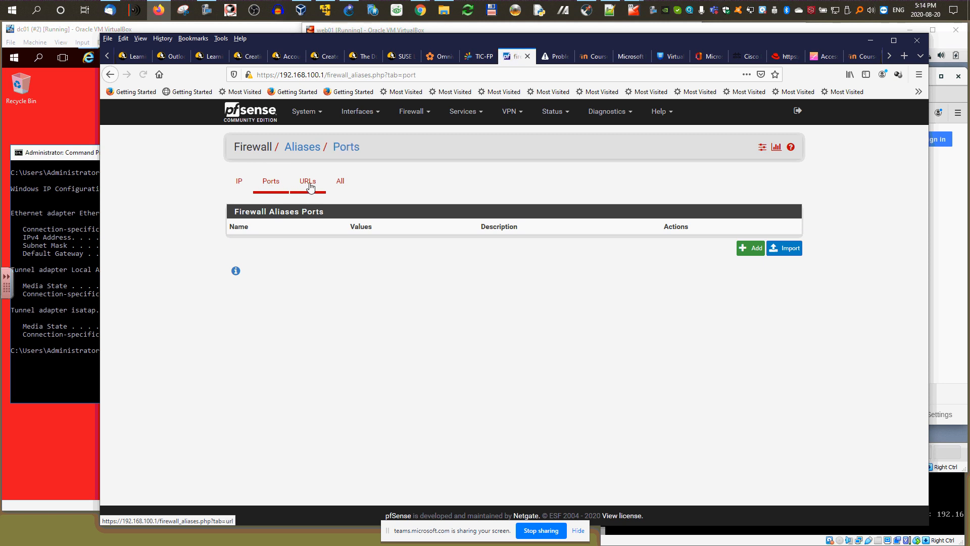
click(308, 185)
click(277, 185)
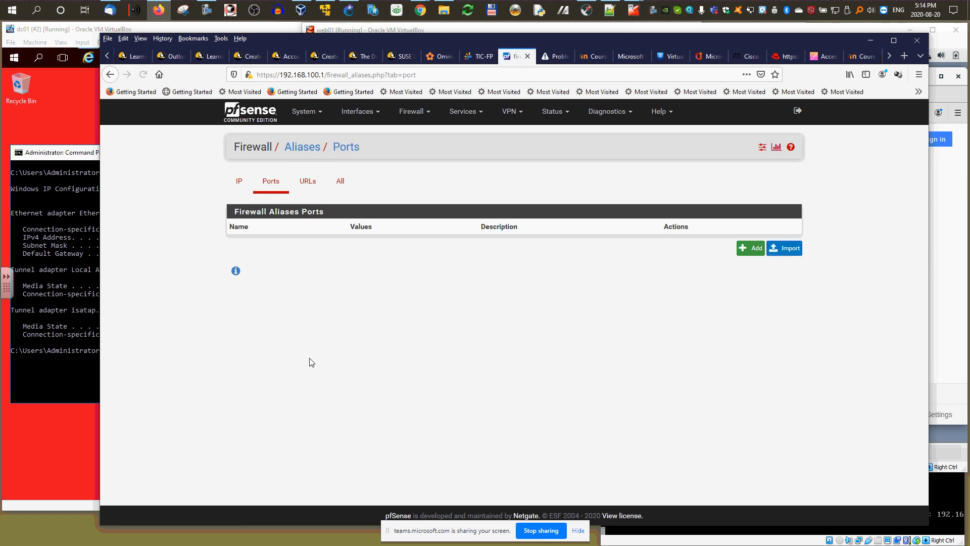
- Start a new port alias named http with the description web-unsecure
click(750, 248)
click(343, 196)
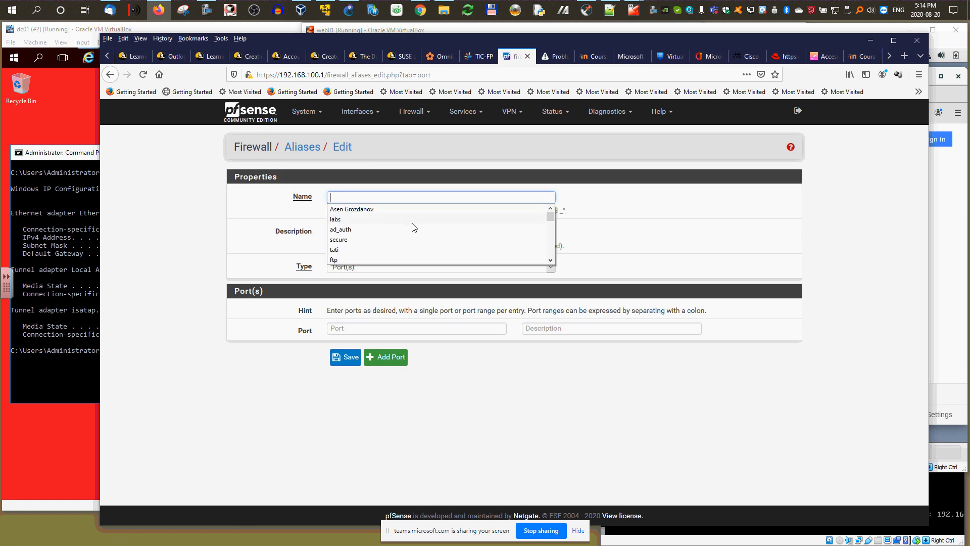
text(web)
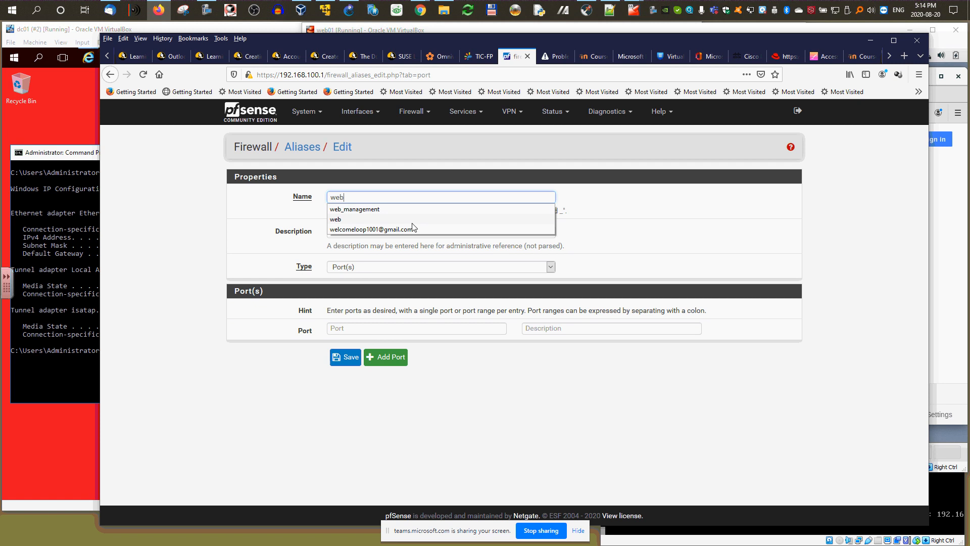
text(-unsecure)
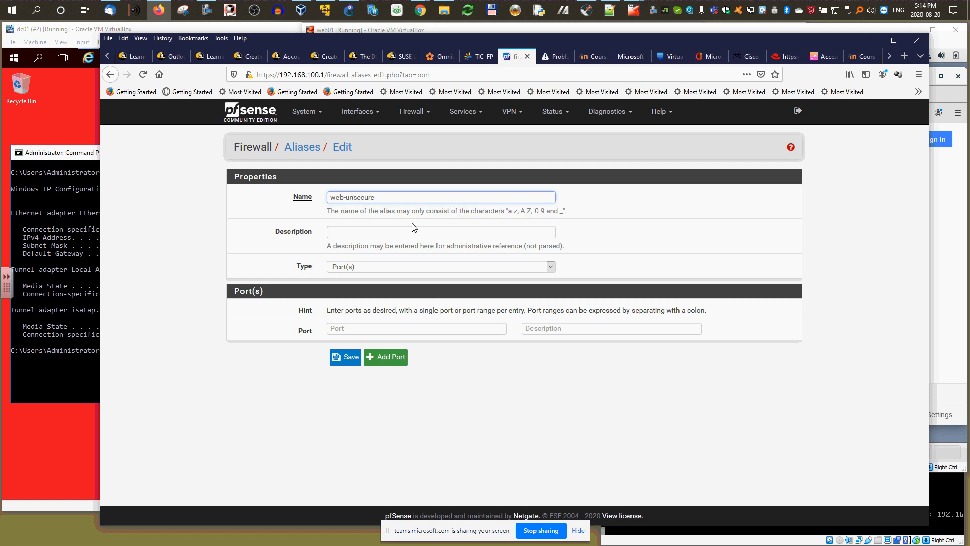
key(ctrl+a)
key(BackSpace)
click(363, 230)
key(ctrl+v)
click(373, 198)
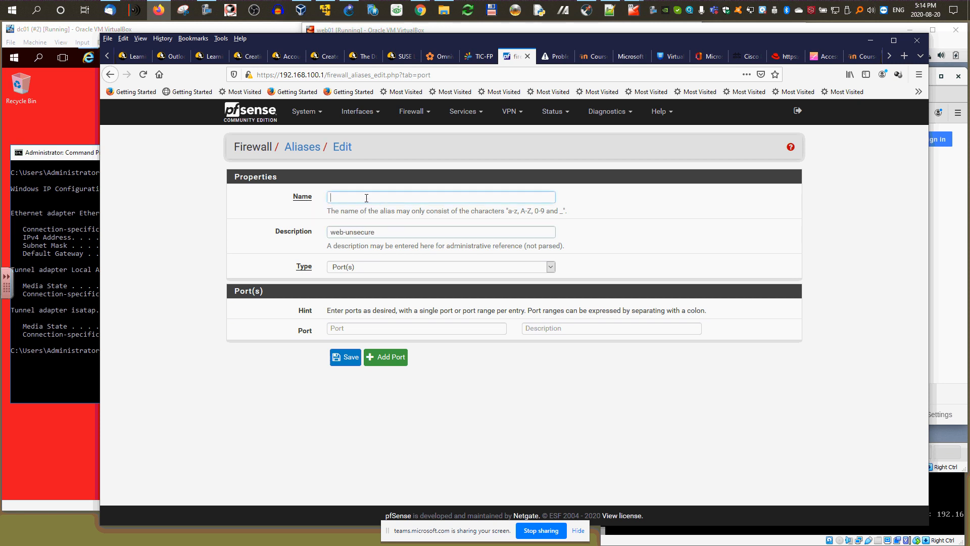
text(http)
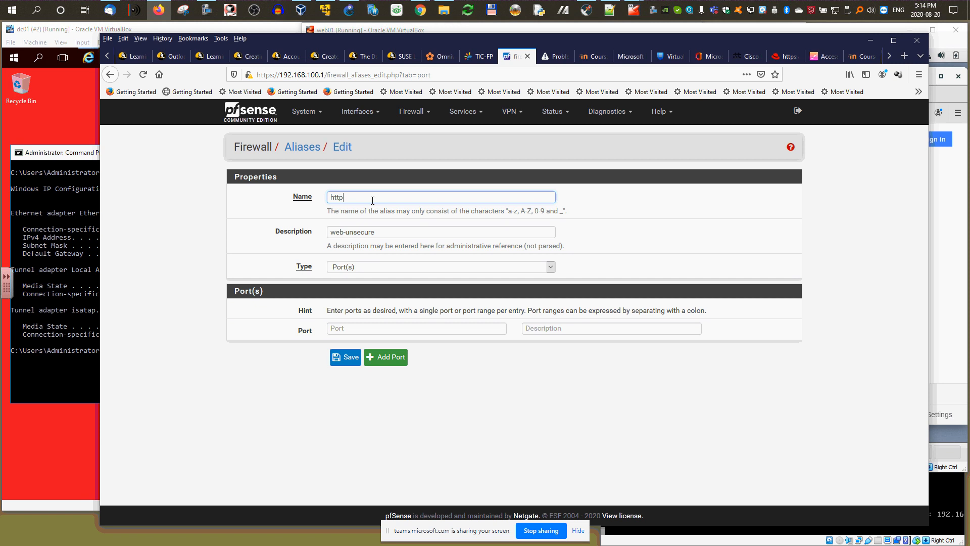
- Keep the alias type as Port(s), enter port 80 with the entry description web-unsecure, and try to save the alias
click(549, 267)
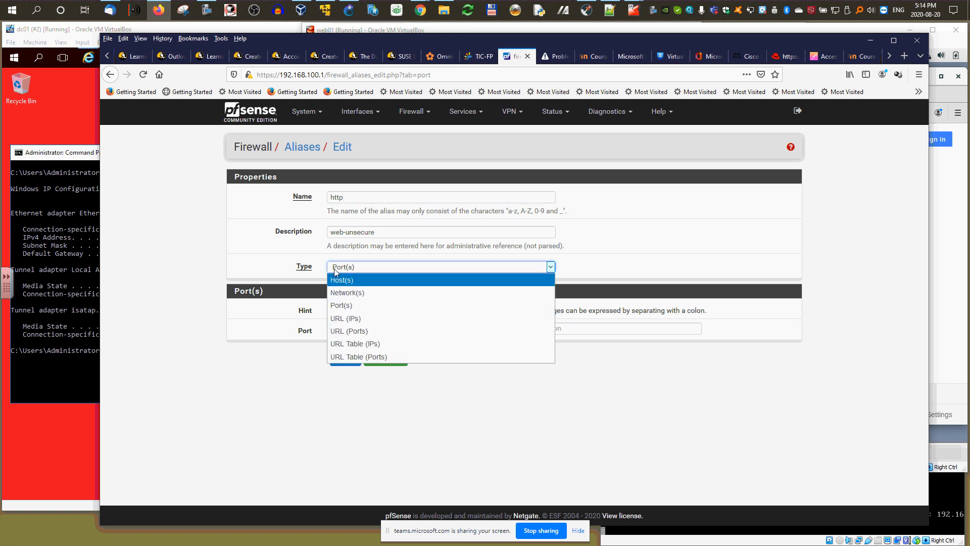
click(260, 256)
click(339, 329)
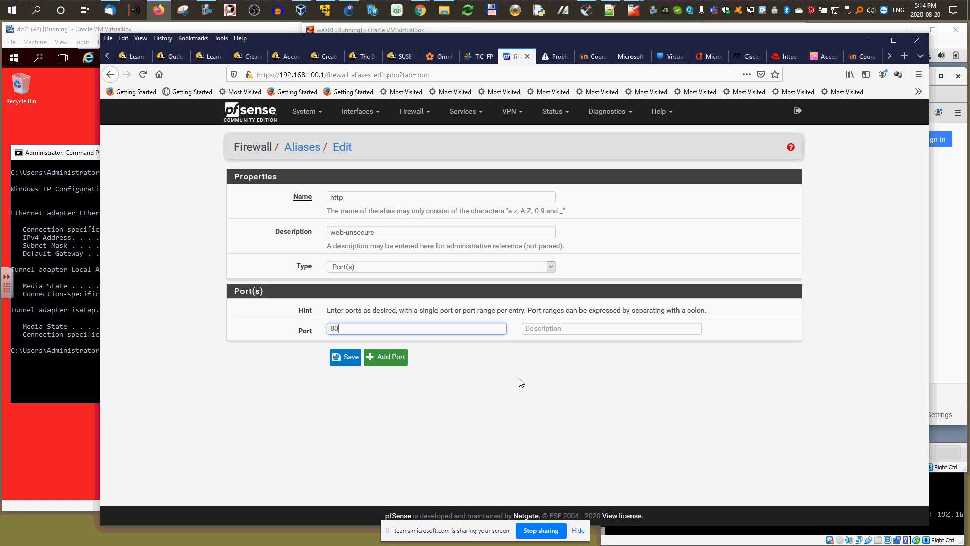
triple_click(393, 231)
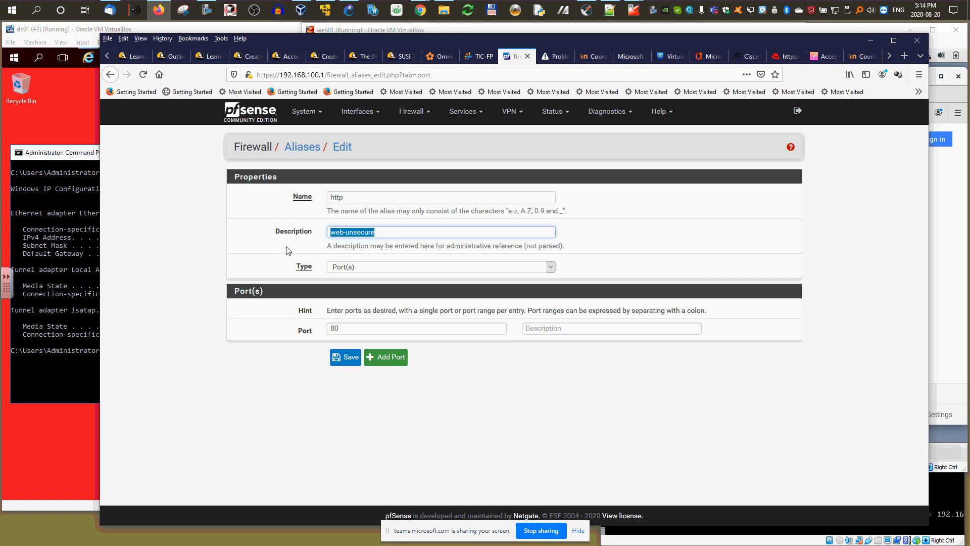
key(ctrl+c)
click(575, 330)
key(ctrl+v)
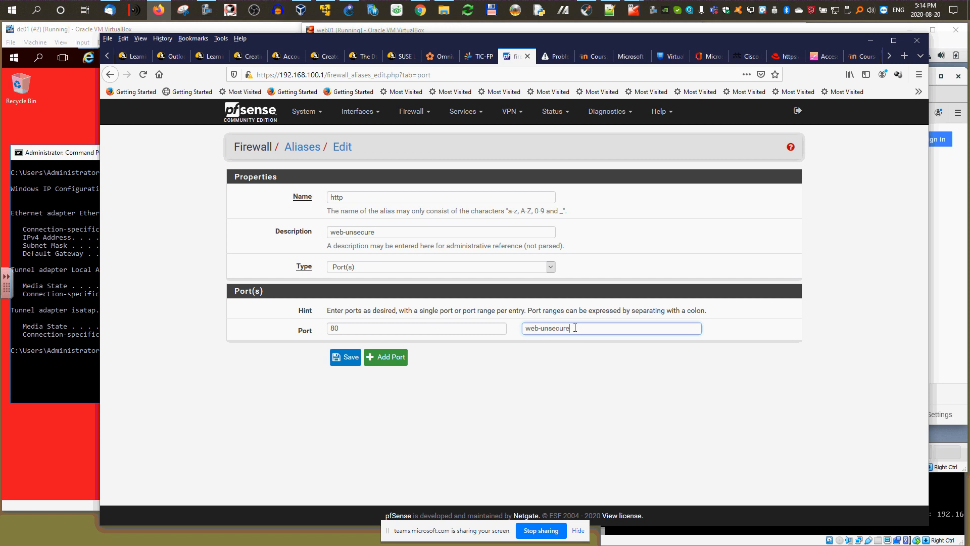
click(347, 358)
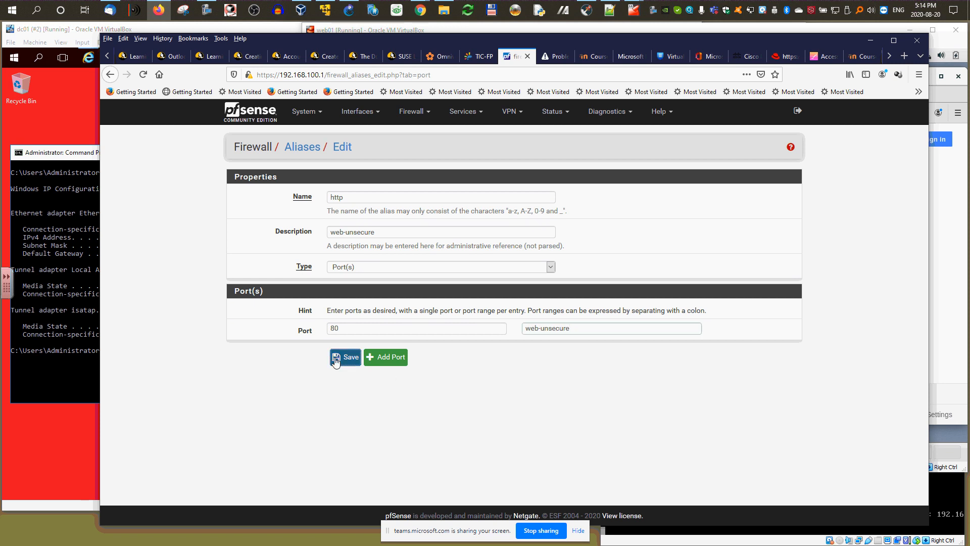
- Change the alias name to http_unsec and save the alias
click(351, 254)
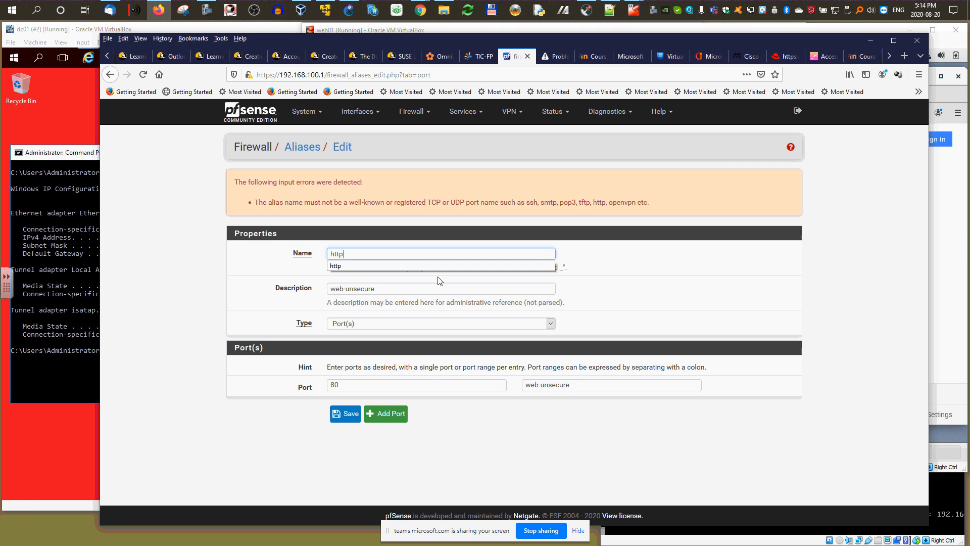
text(_unsec)
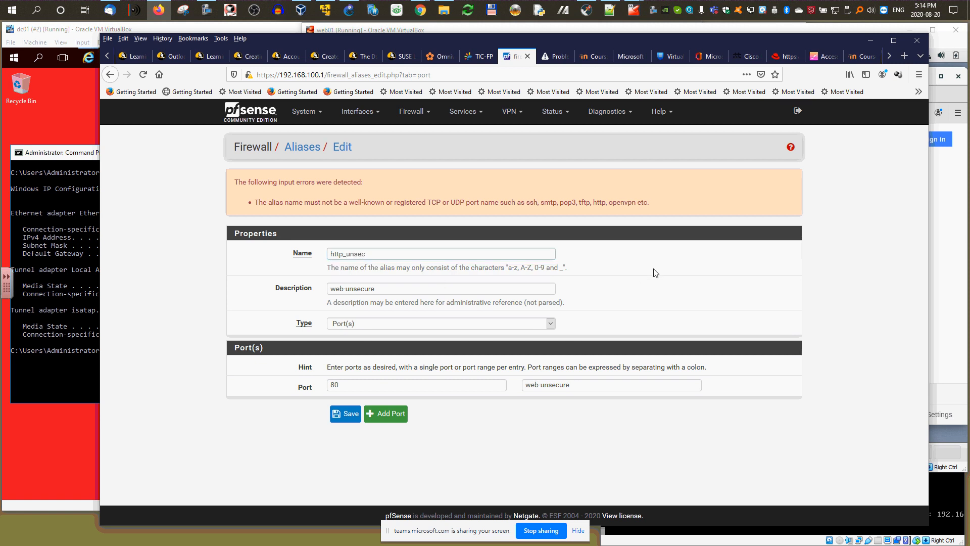
click(345, 414)
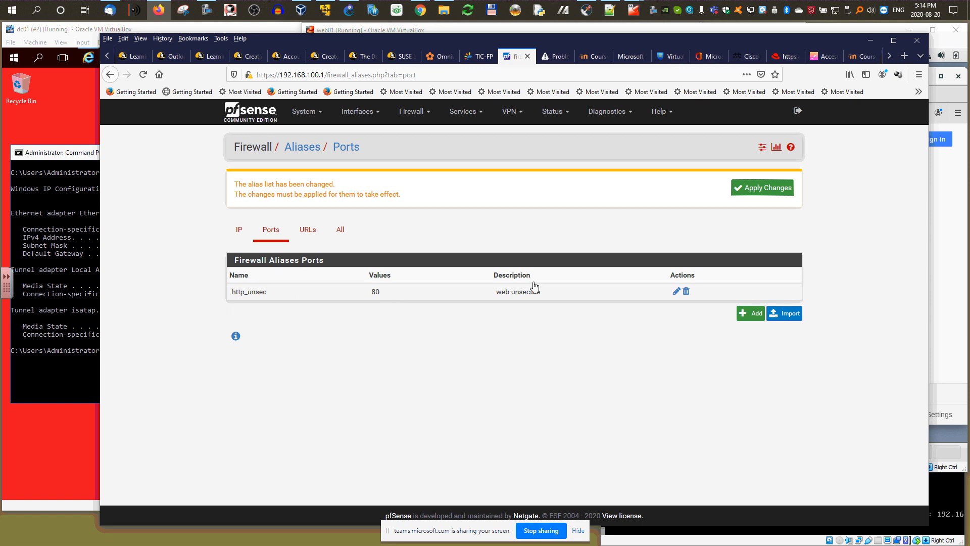
click(746, 315)
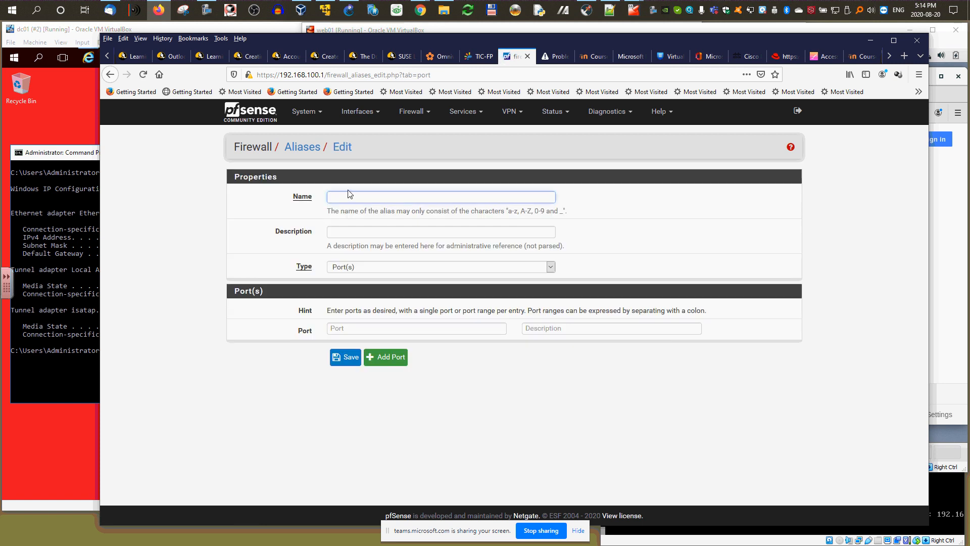
click(346, 195)
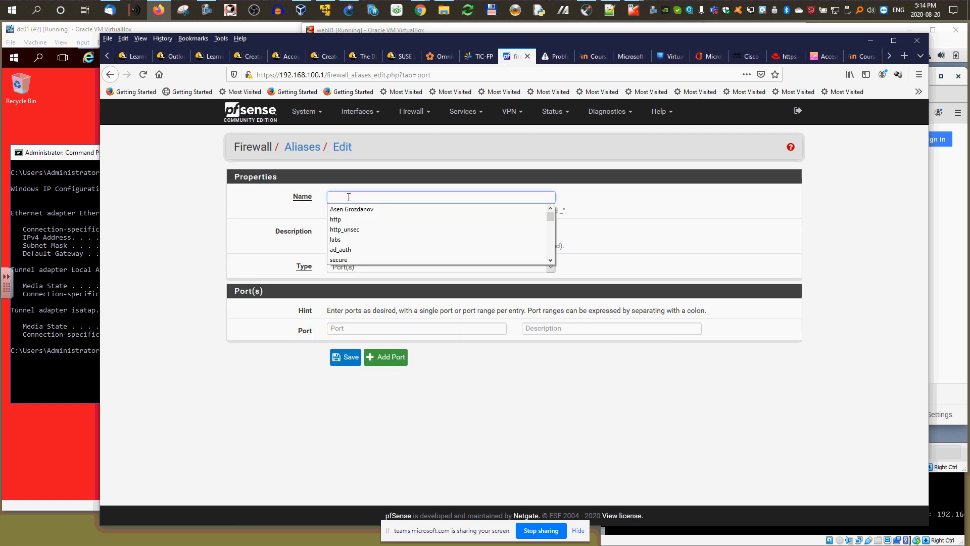
click(350, 227)
click(352, 197)
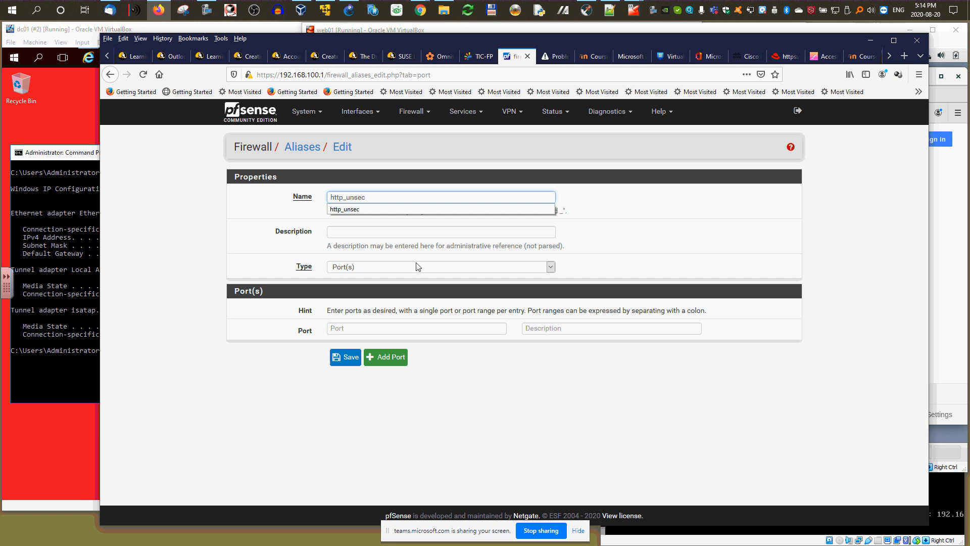
key(Left)
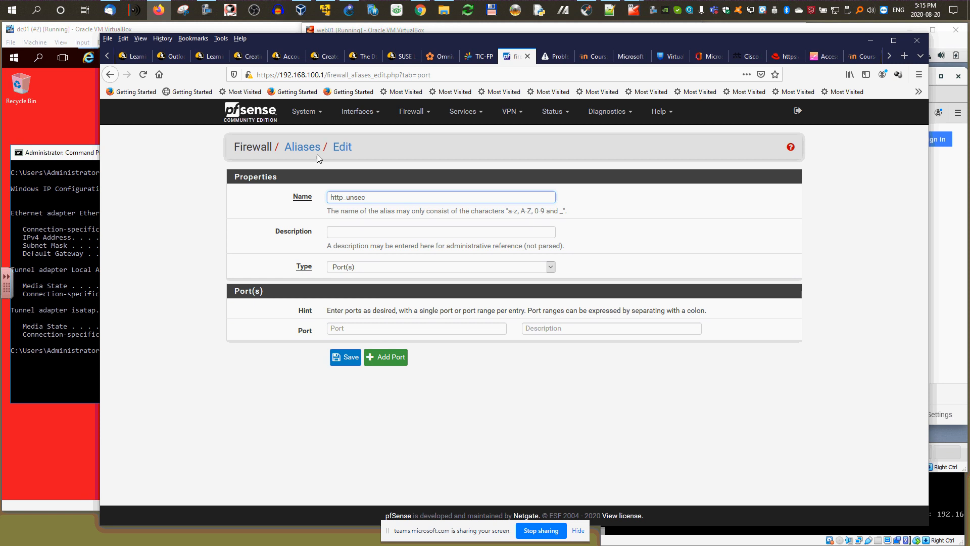
click(351, 357)
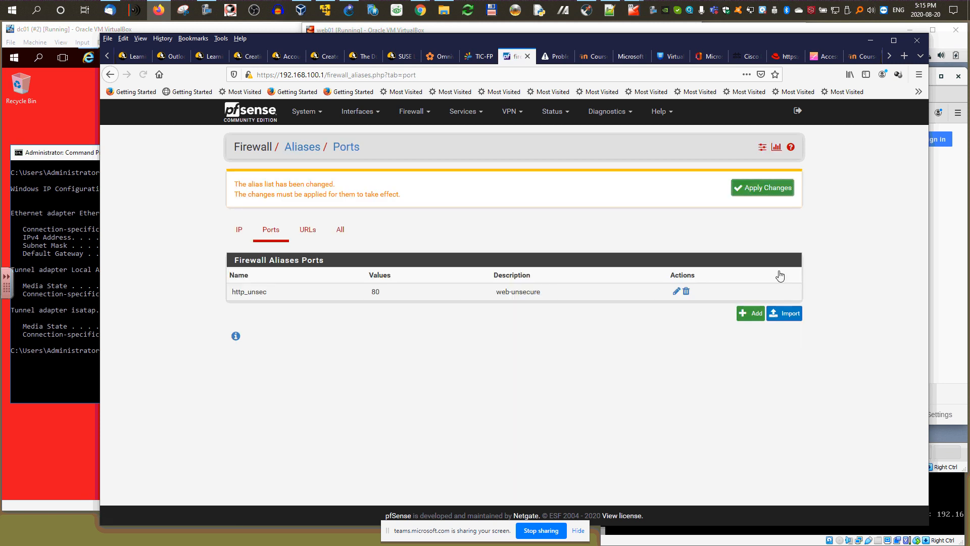
- Edit the http_unsec port alias, renaming it web and setting its description to web access
click(676, 291)
click(316, 197)
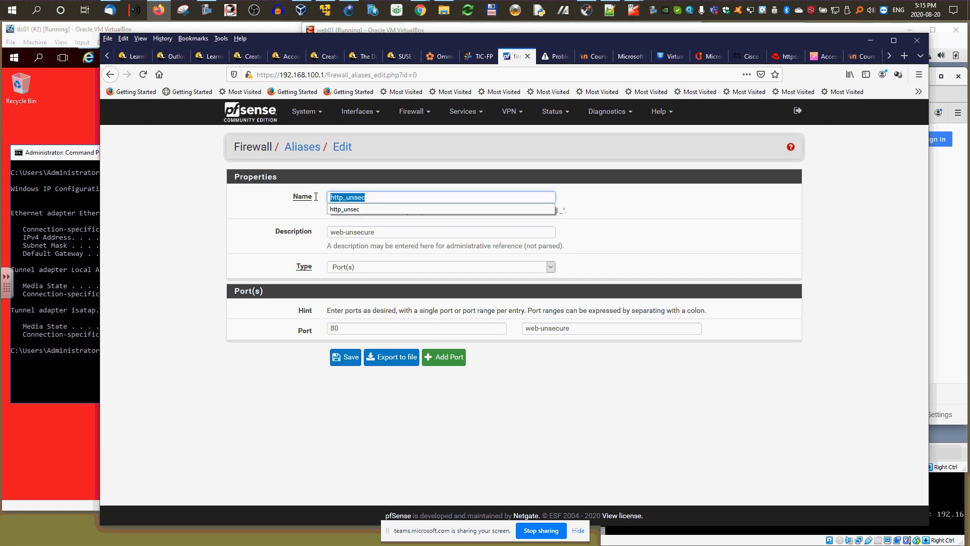
text(web)
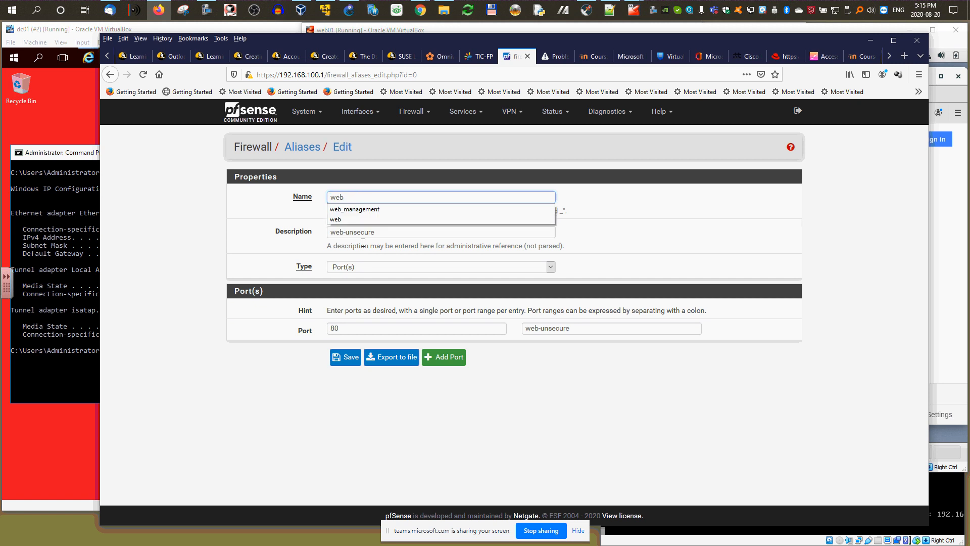
click(179, 223)
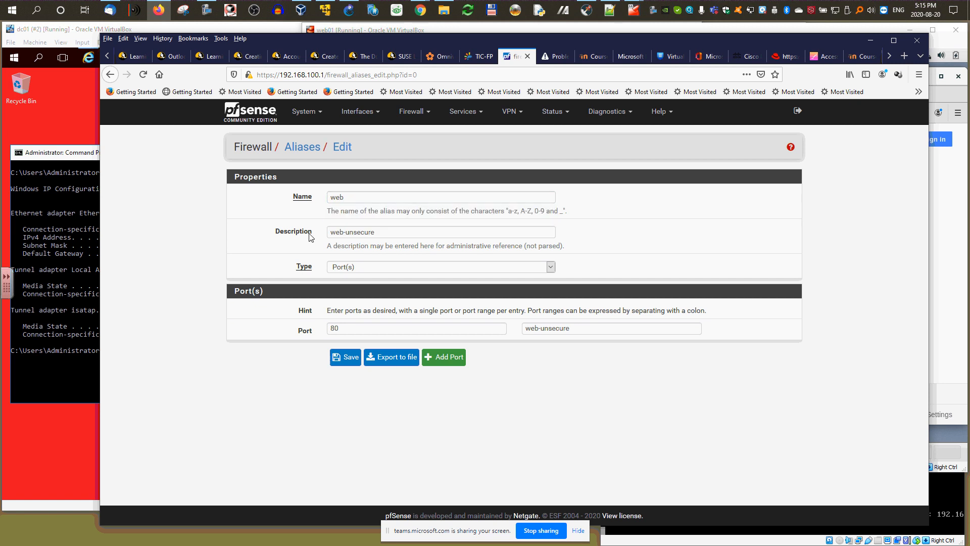
click(380, 230)
drag(380, 231, 319, 245)
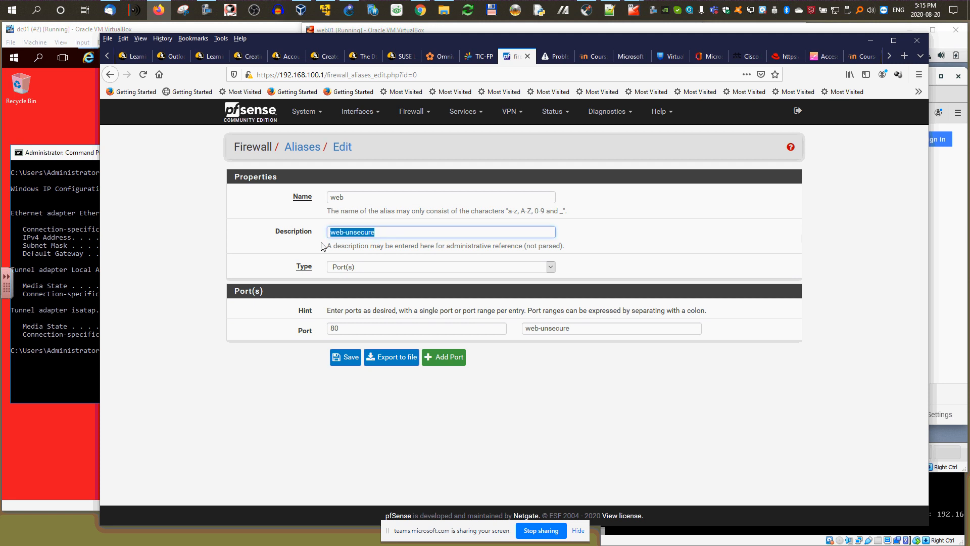
text(web )
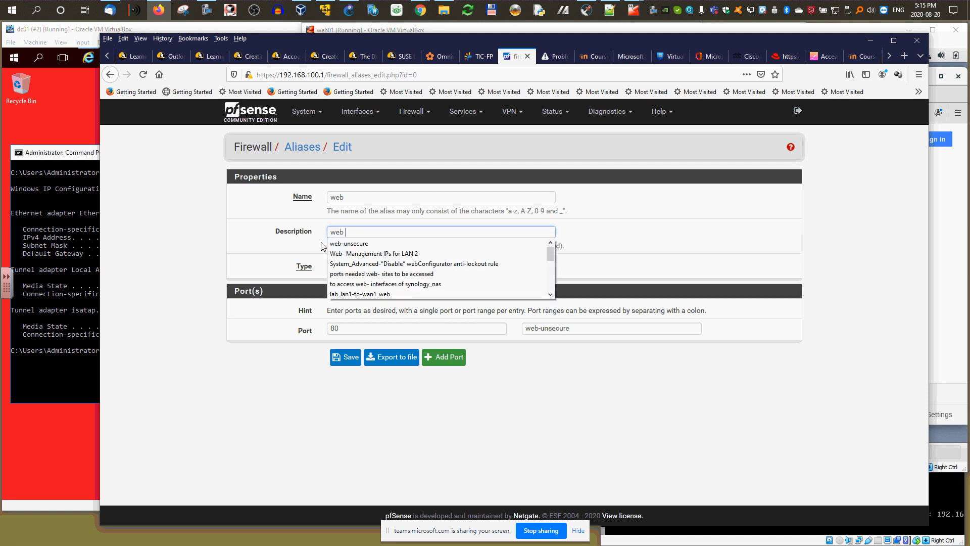
text(access)
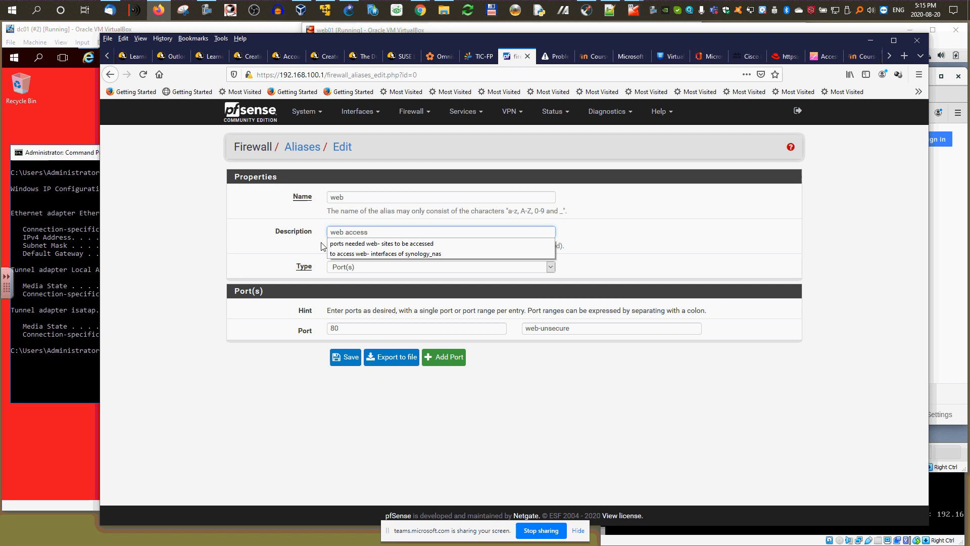
click(251, 254)
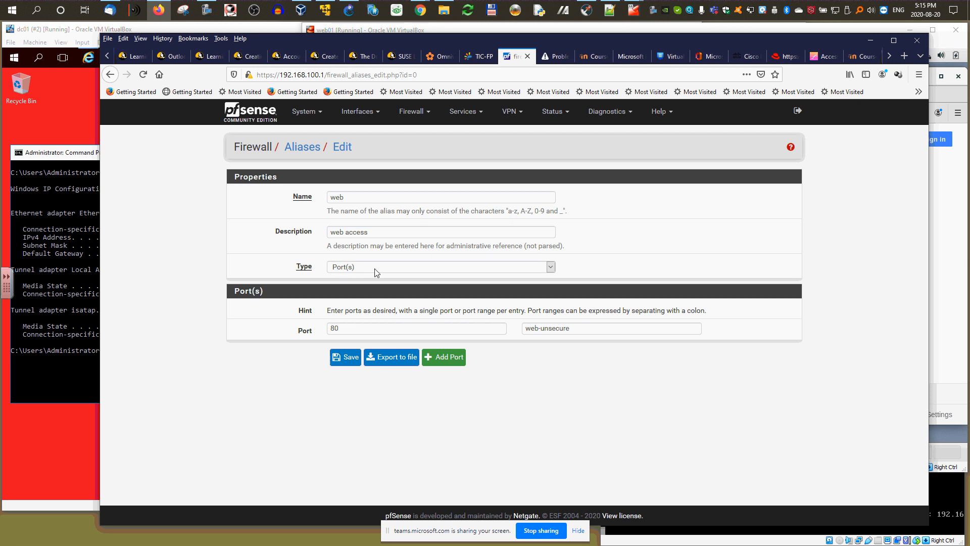
- Add port 443 to the web alias with the entry description web-secure
click(447, 361)
click(399, 353)
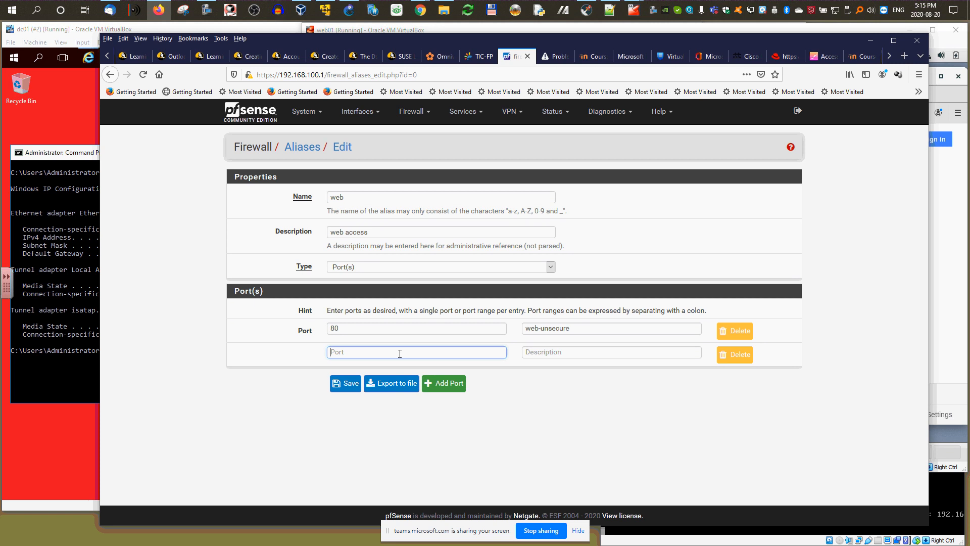
text(443)
drag(571, 328, 512, 328)
key(ctrl+c)
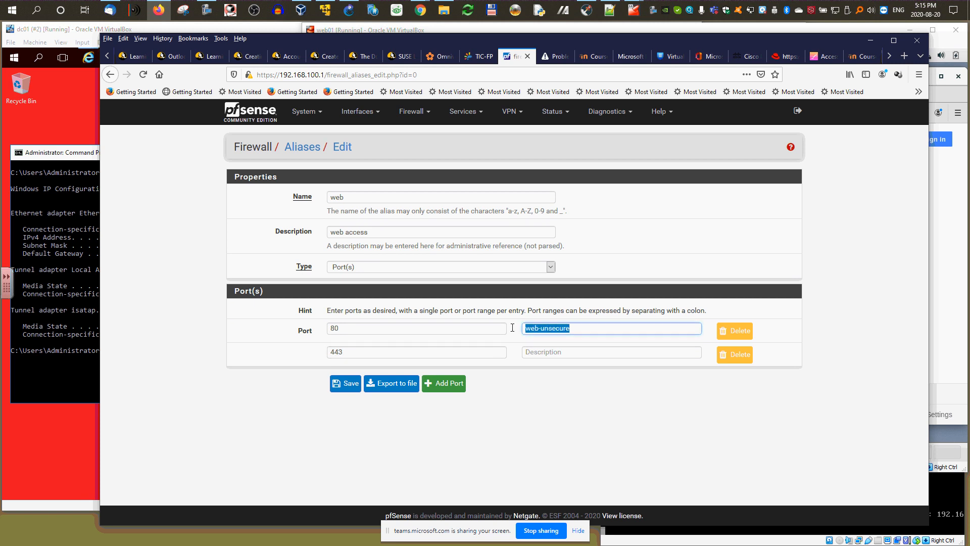
click(566, 352)
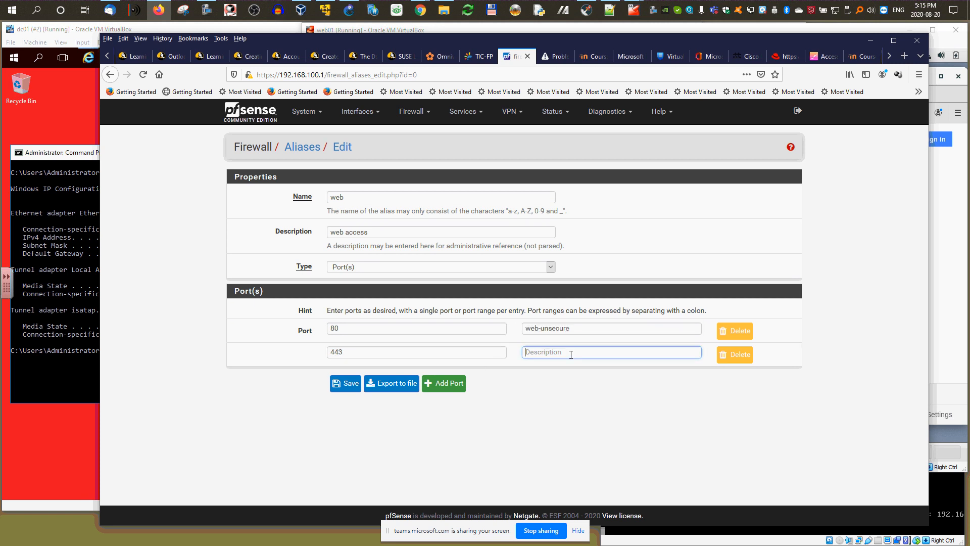
key(ctrl+v)
key(BackSpace)
- Review the web alias's name and description, save the alias, and apply the changes
drag(373, 233, 328, 233)
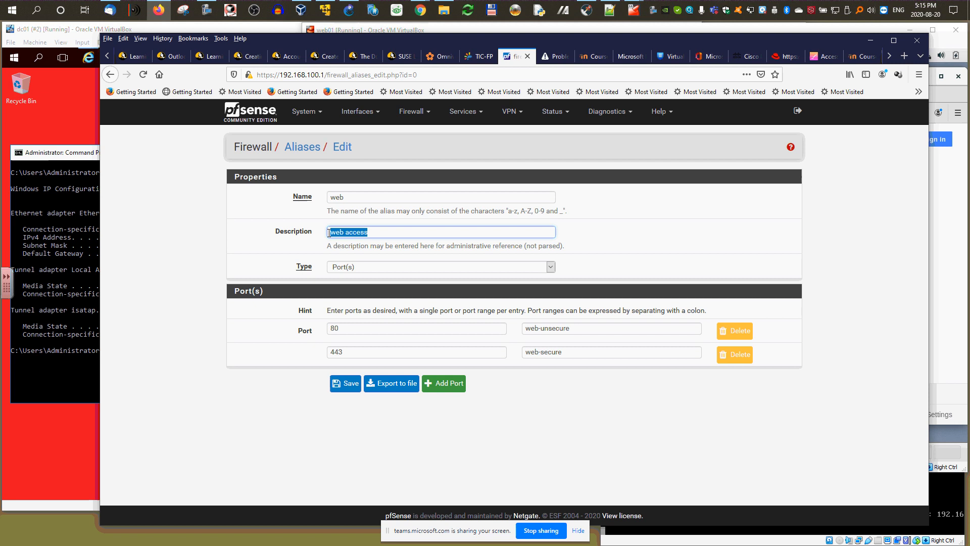
click(348, 203)
drag(348, 202, 321, 200)
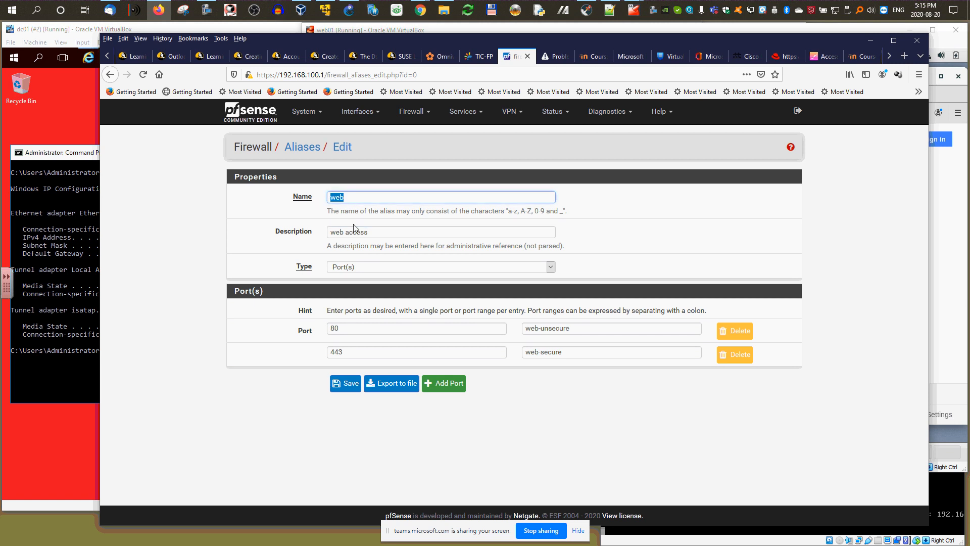
drag(373, 232, 320, 235)
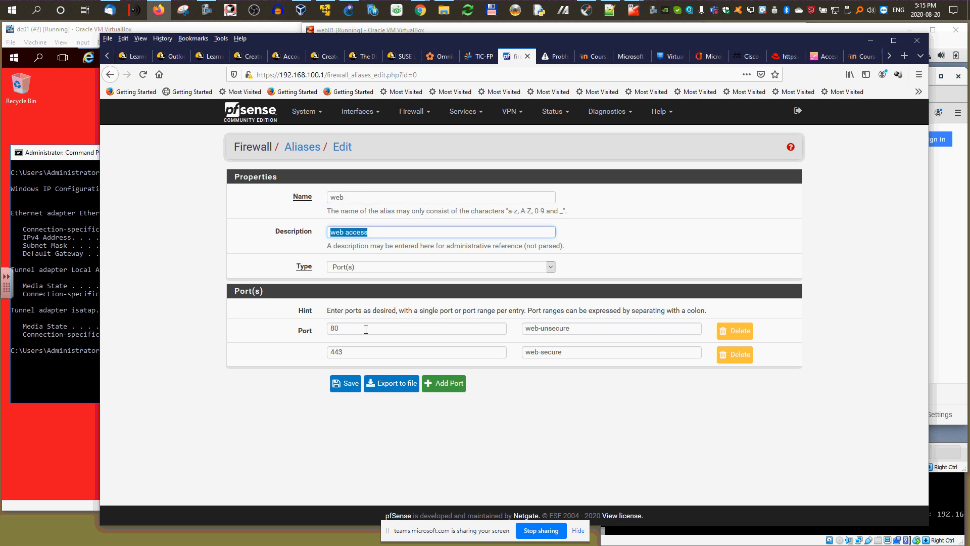
click(347, 384)
click(755, 192)
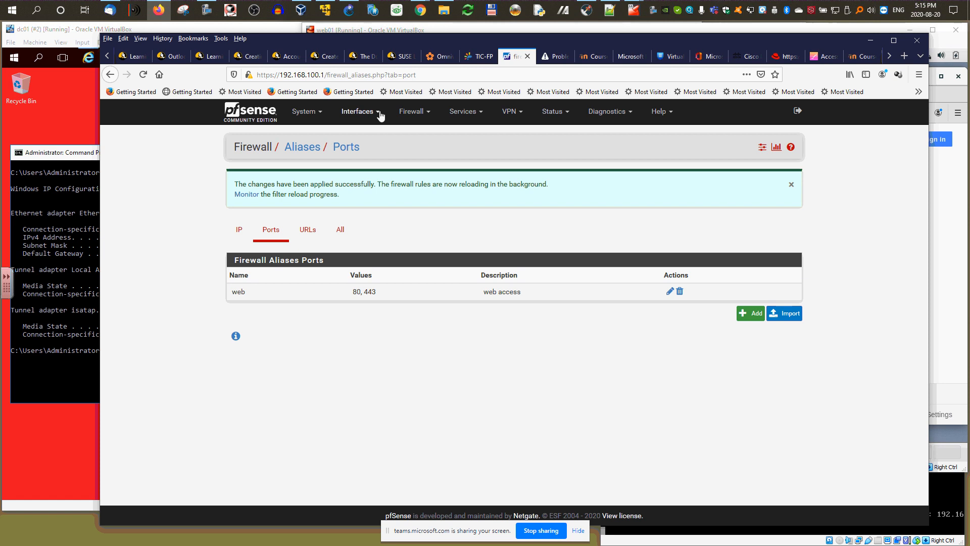
- Duplicate the dmz-to-lan_dns firewall rule on the DMZ interface and set the copy's protocol to TCP
click(409, 115)
click(410, 165)
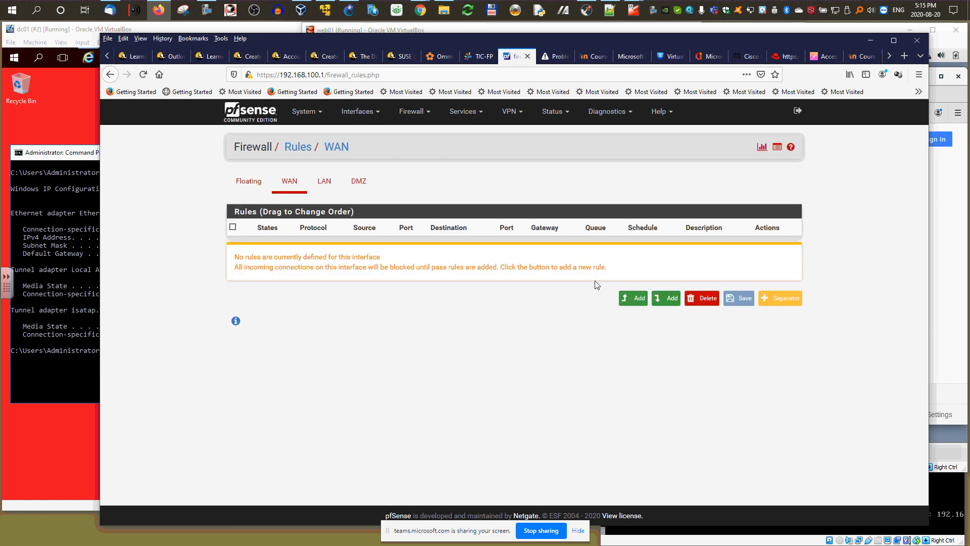
click(324, 182)
click(358, 181)
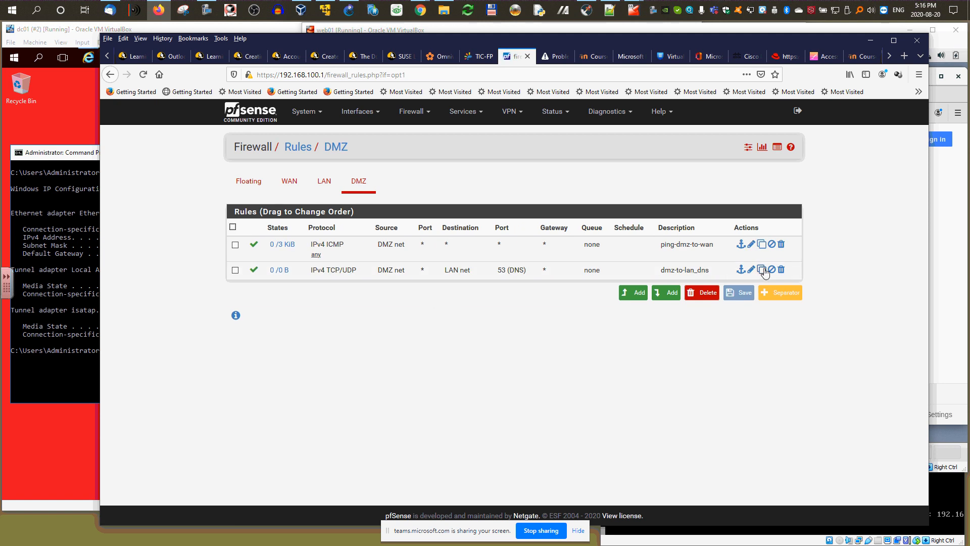
click(757, 275)
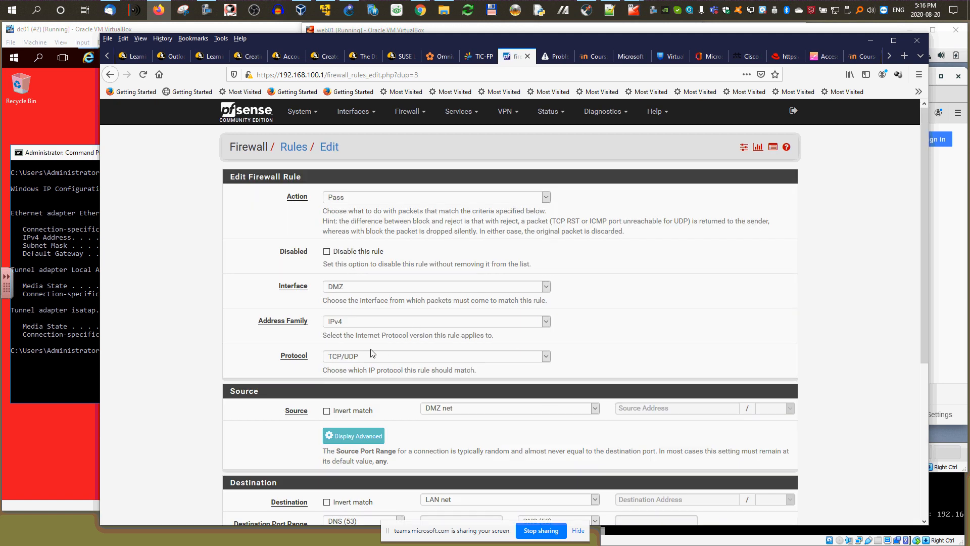
click(384, 360)
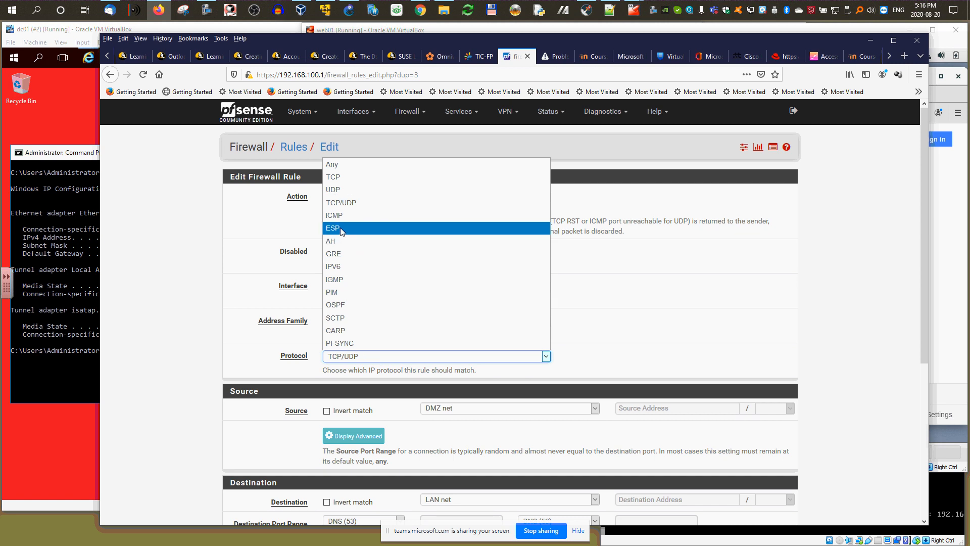
click(339, 177)
- Set the duplicated rule's destination to any
scroll(384, 198, down, 3)
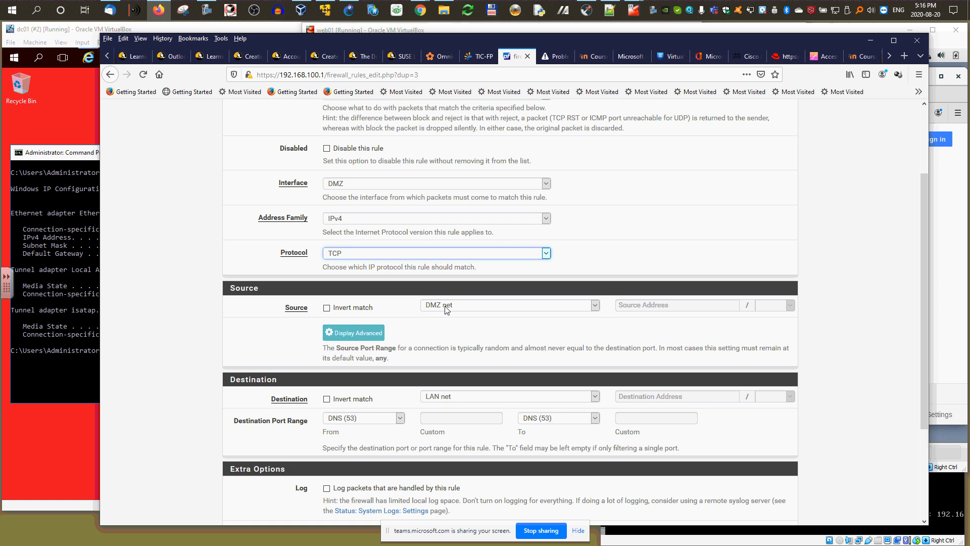
scroll(484, 312, down, 1)
scroll(483, 312, down, 3)
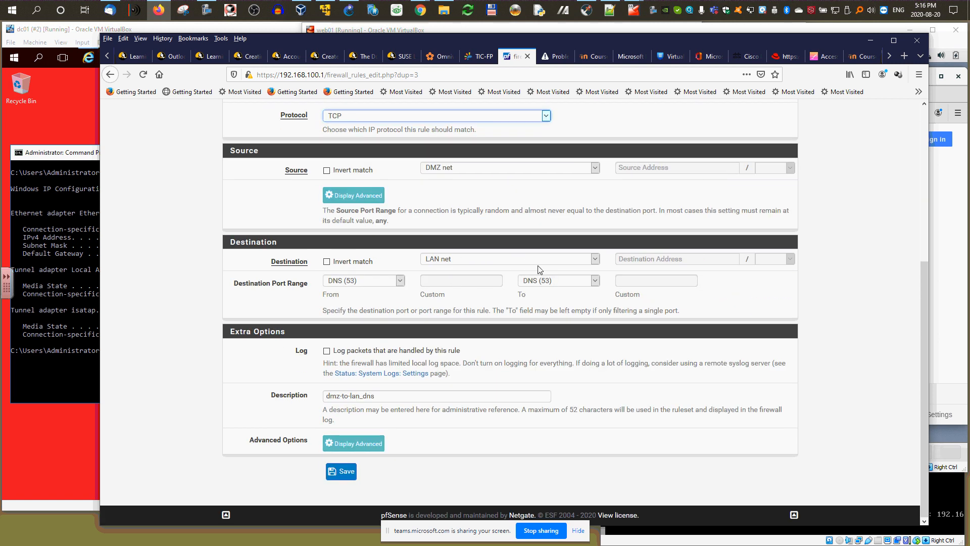
click(595, 259)
click(467, 268)
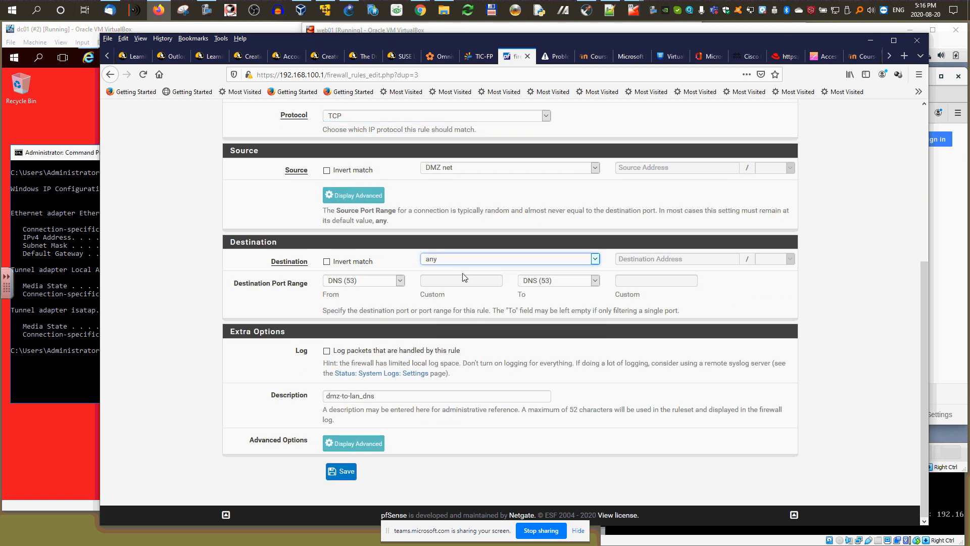
- Set the rule's destination port range to a custom range from the web alias to the web alias
click(400, 281)
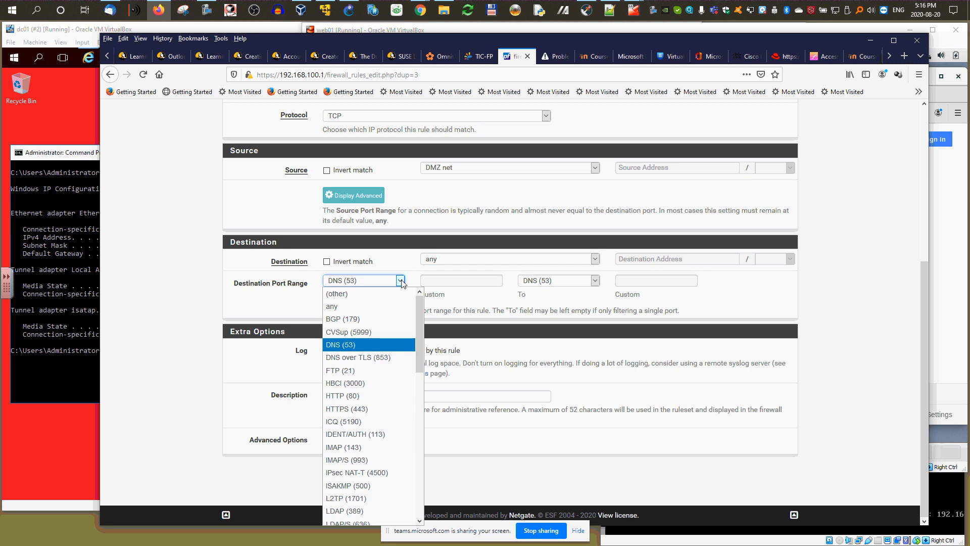
click(347, 297)
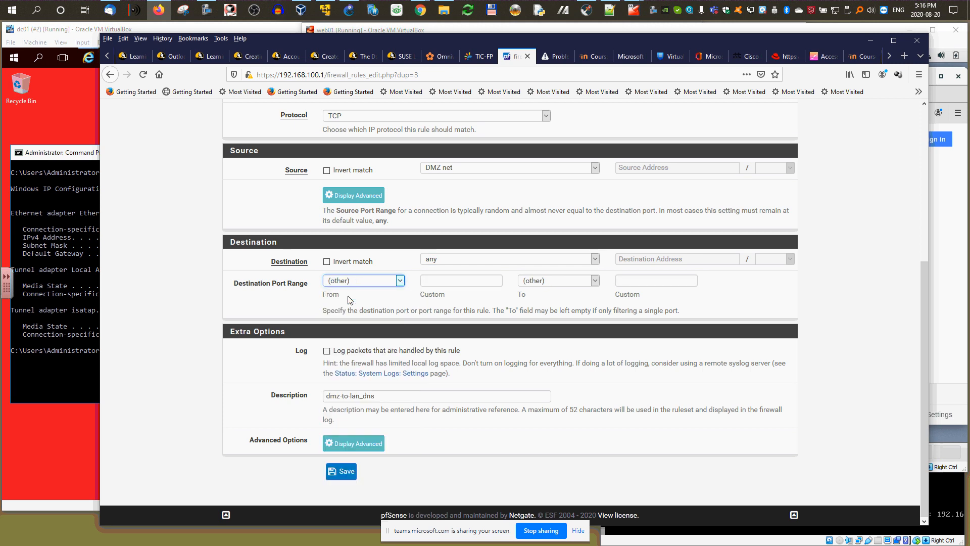
click(439, 281)
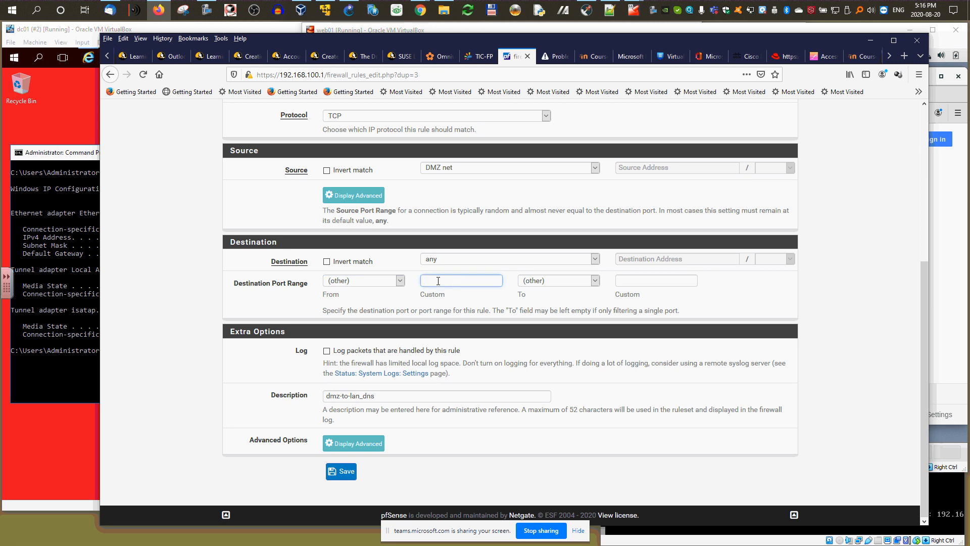
text(we)
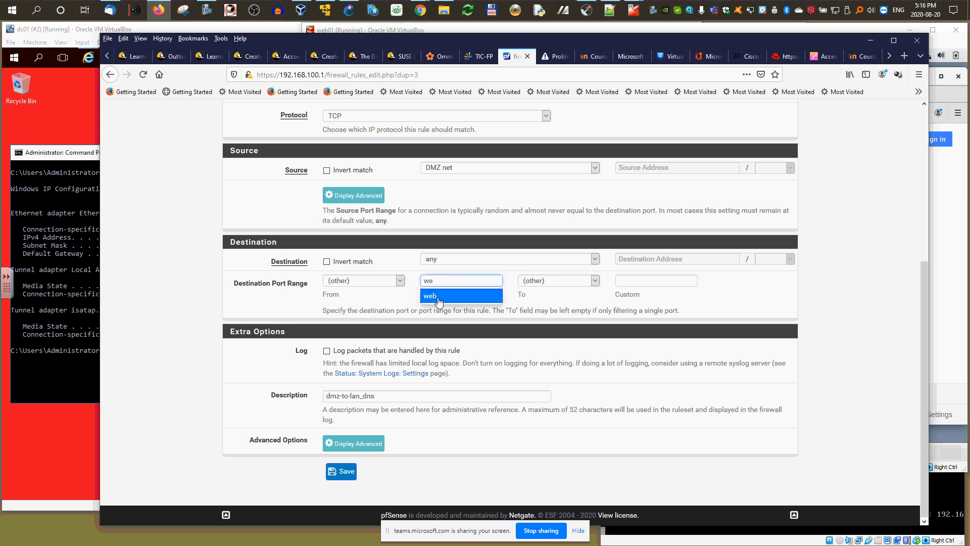
click(438, 298)
click(629, 282)
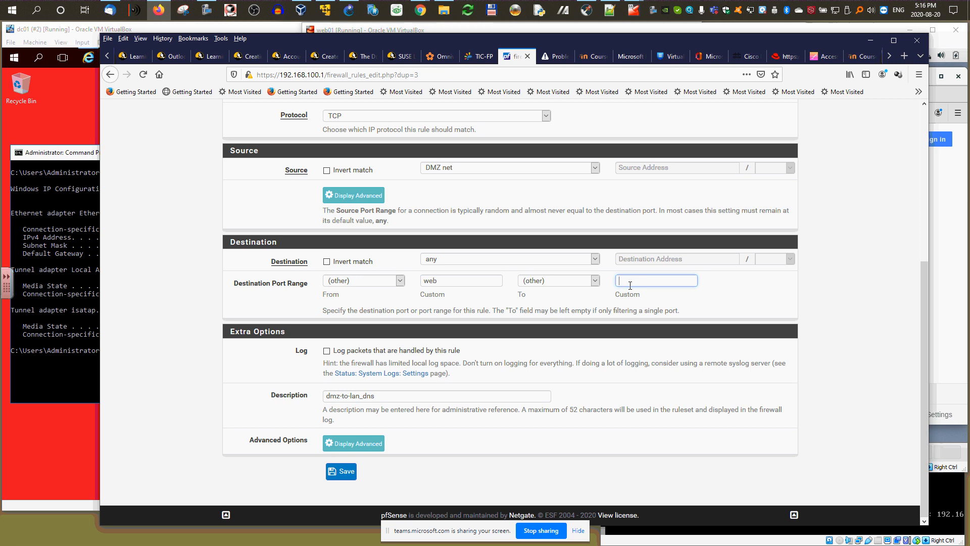
text(we)
click(628, 297)
- Change the rule's description to dmz-to-internet, save the rule, and apply the firewall changes
drag(339, 397, 316, 398)
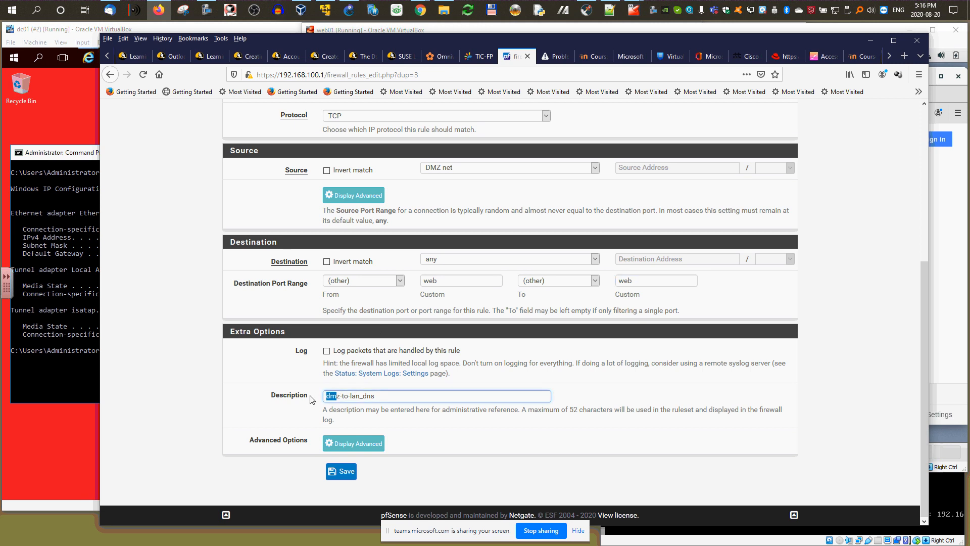
key(Right)
key(Right)
key(Right)
key(Right)
key(shift+End)
text(i)
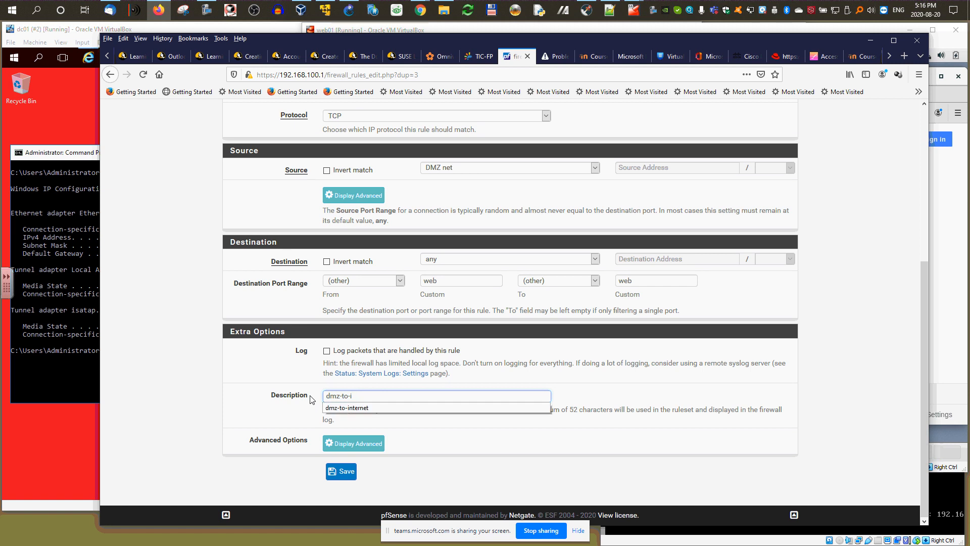
click(360, 407)
click(341, 470)
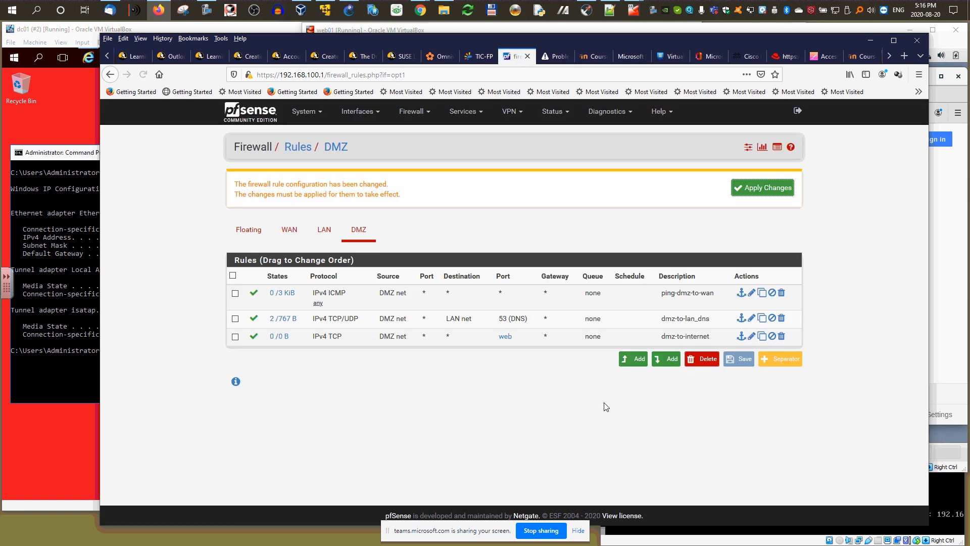
click(749, 193)
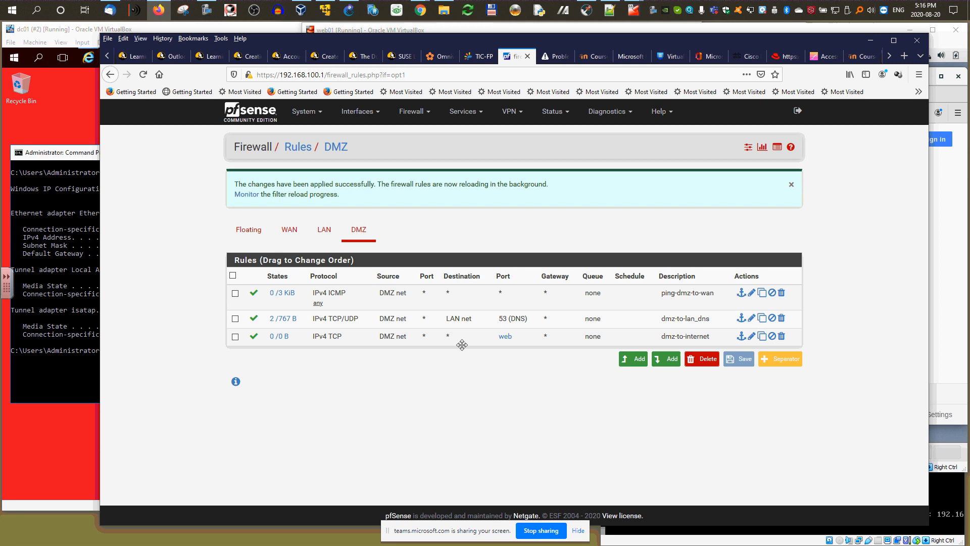
- Switch to the web01 virtual machine, load dir.bg in its browser to test web access, and return to the pfSense DMZ rules
mouse_move(505, 339)
click(944, 186)
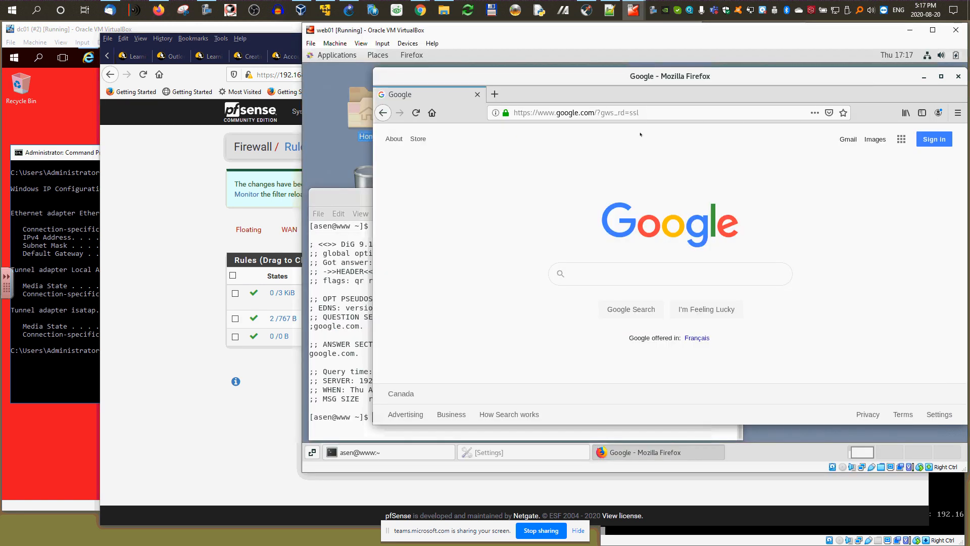
drag(638, 112, 512, 112)
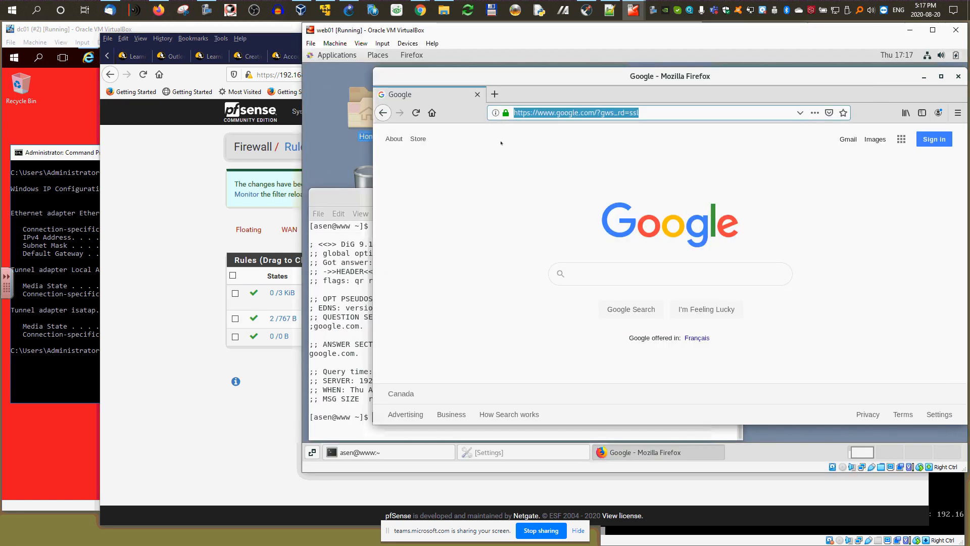
text(dir.bg)
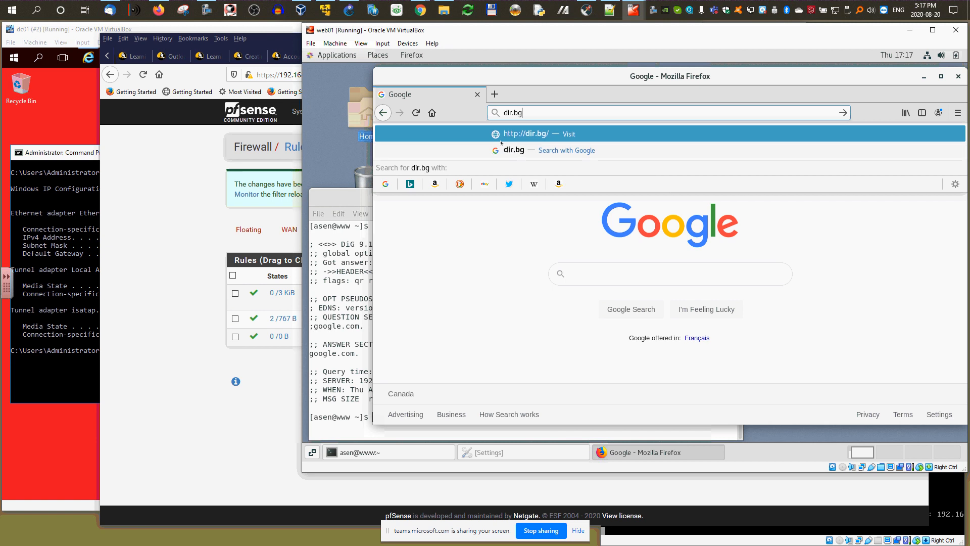
key(Return)
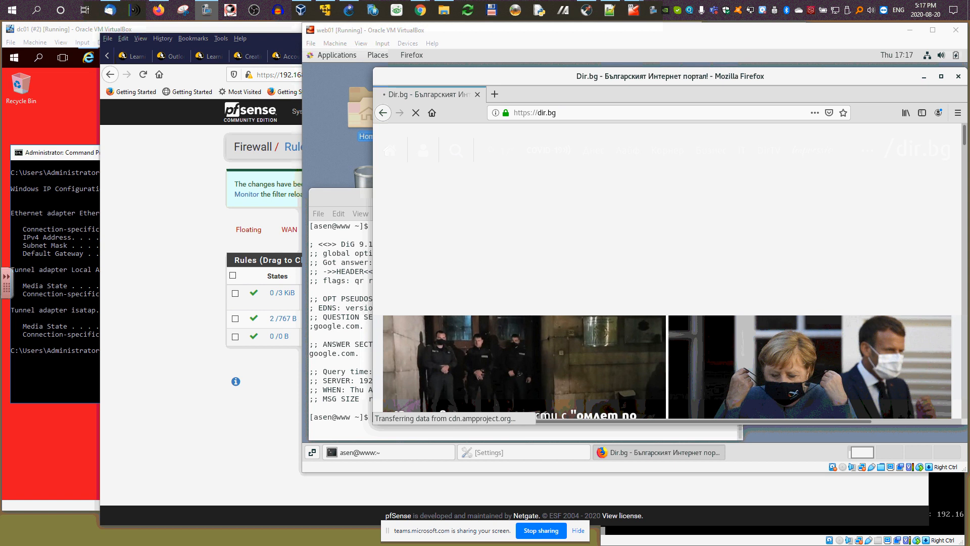
click(4, 207)
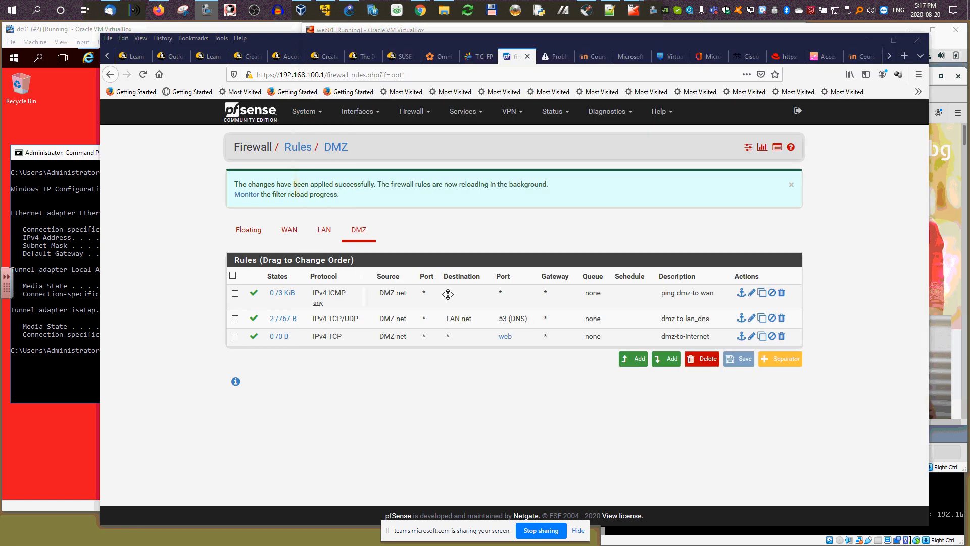
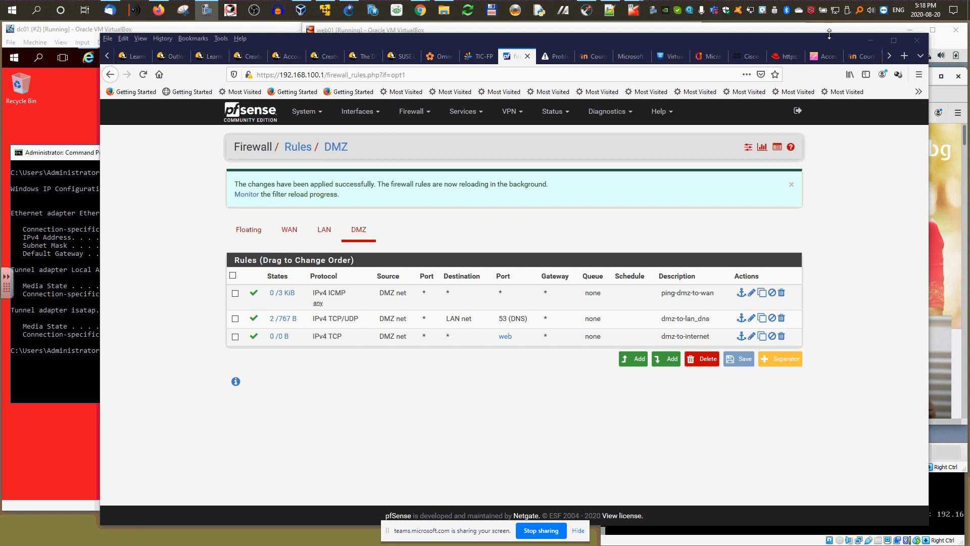
- Clear the web01 terminal, ping google.com, and stop the ping after a few replies
click(870, 40)
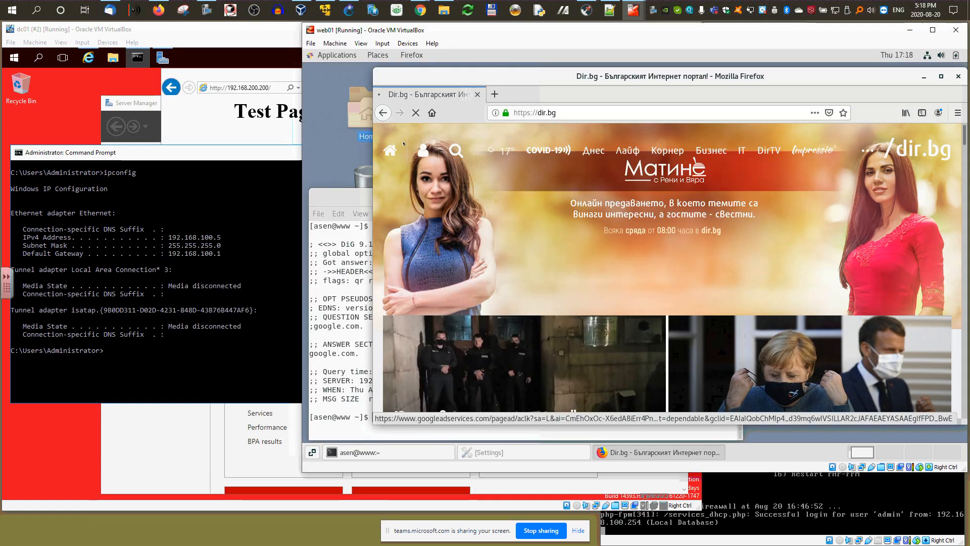
click(420, 278)
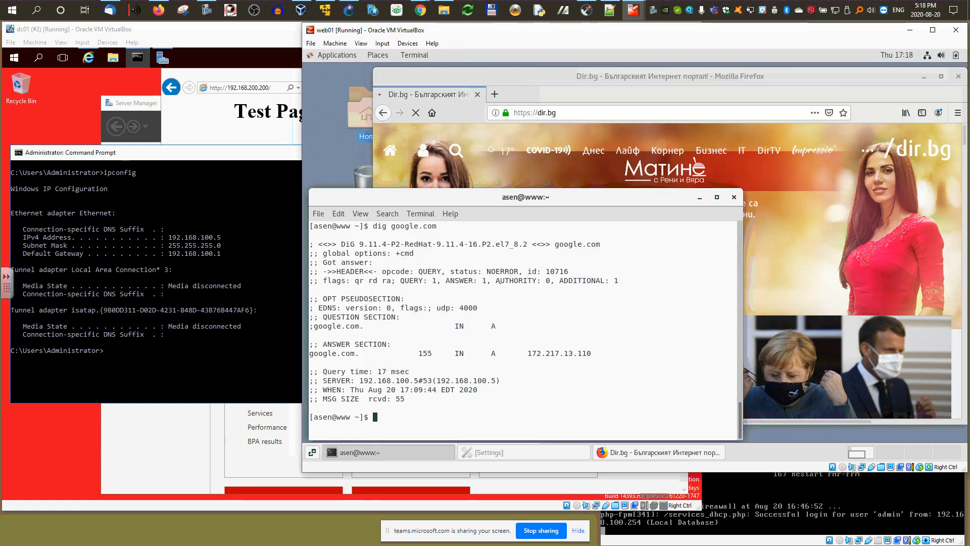
key(ctrl+l)
text(ping)
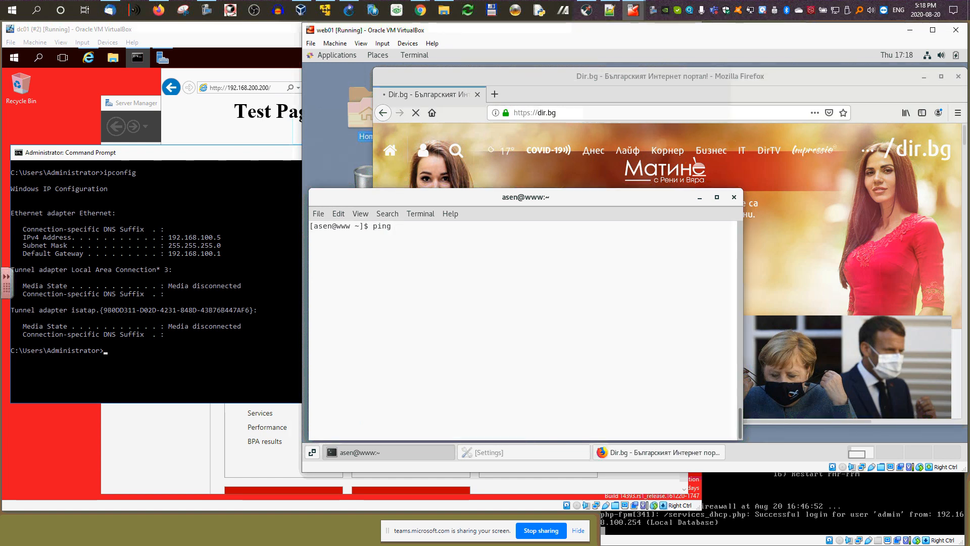
text( google.com)
key(Return)
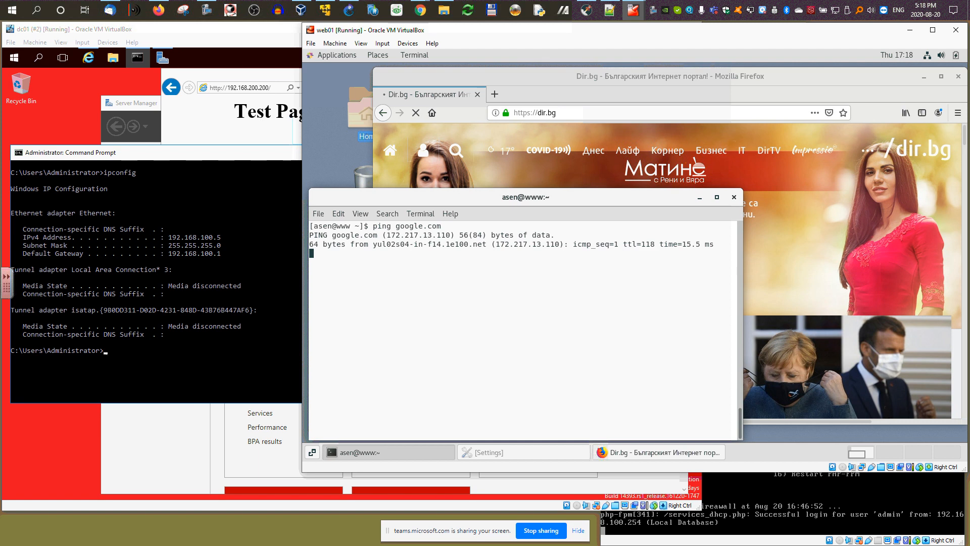
key(ctrl+c)
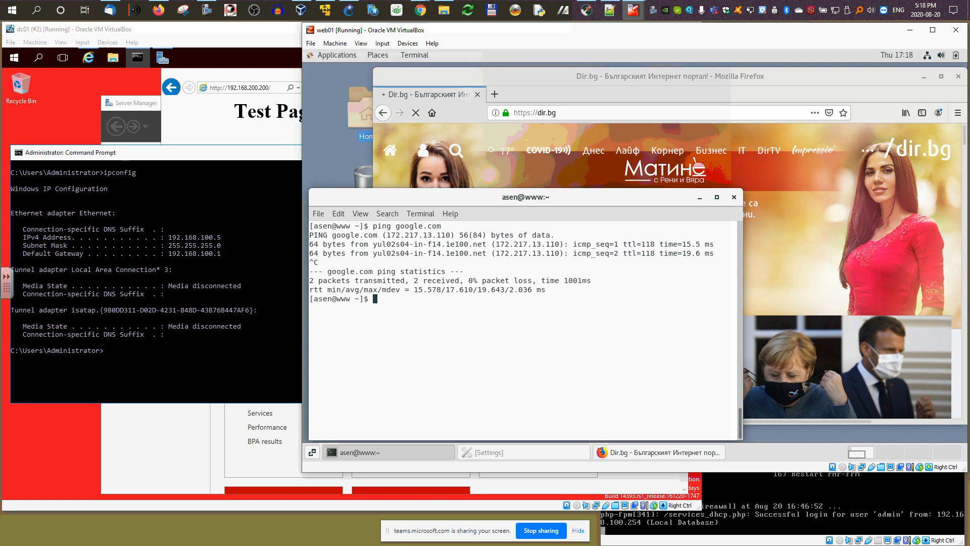
- Ping the LAN host 192.168.100.5 from the web01 terminal and stop the ping after a few replies
key(Up)
key(BackSpace)
key(BackSpace)
key(BackSpace)
key(BackSpace)
key(BackSpace)
key(BackSpace)
key(BackSpace)
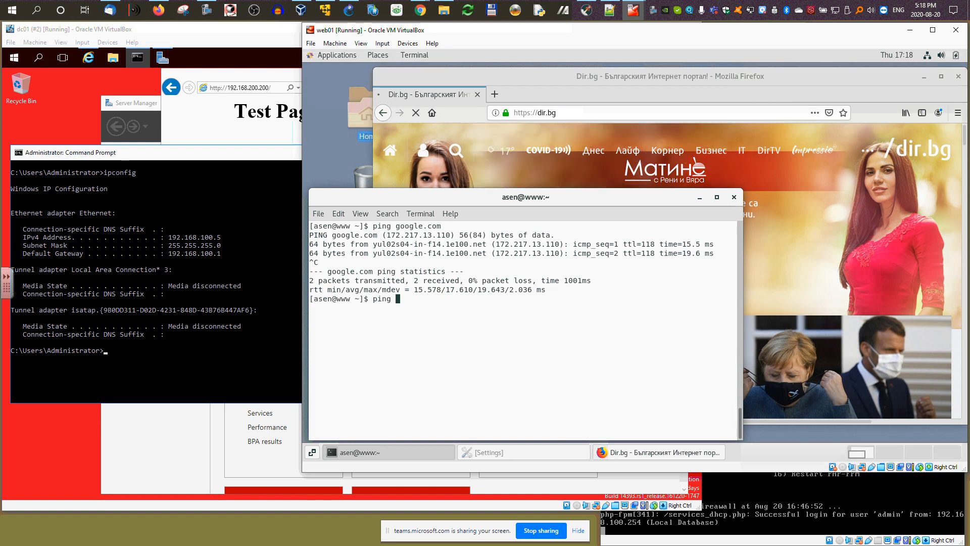
text(192.168.)
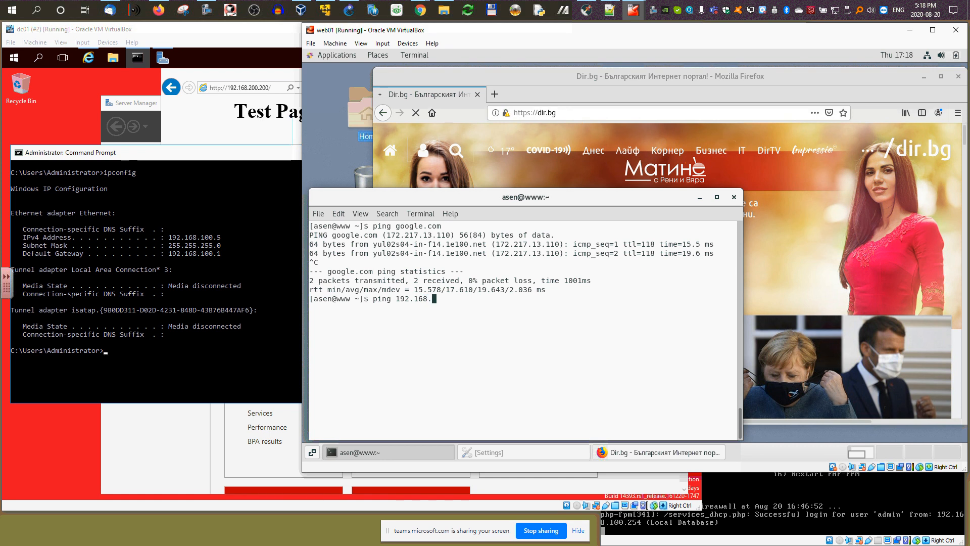
text(100.5)
key(Return)
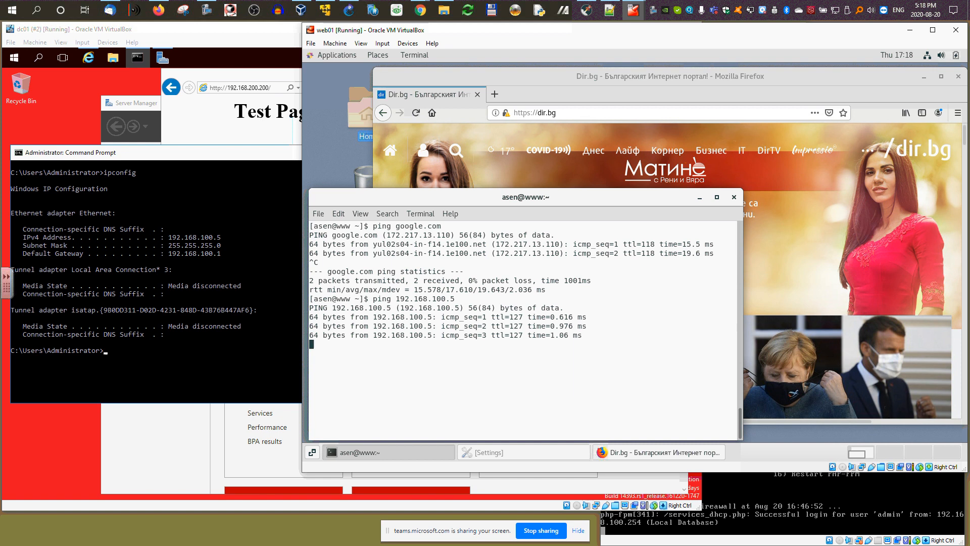
key(ctrl+c)
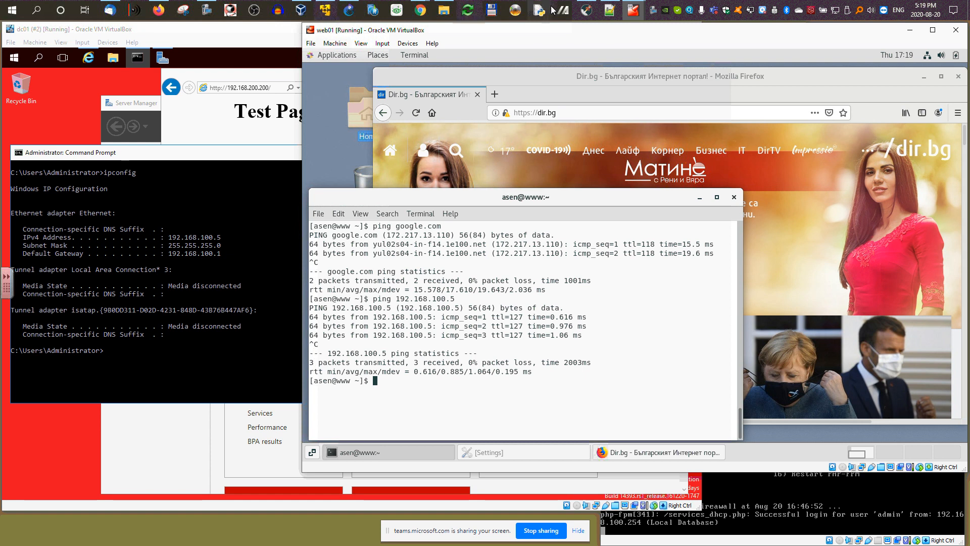
- Switch to the duplicated ICMP rule in pfSense and set its action to Block, address family to IPv4, and ICMP subtype to any
click(183, 11)
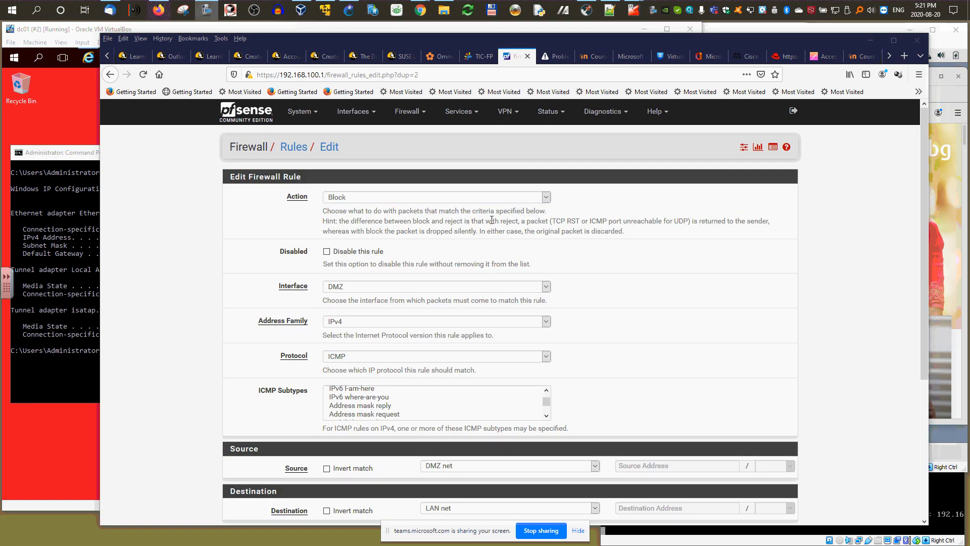
click(545, 197)
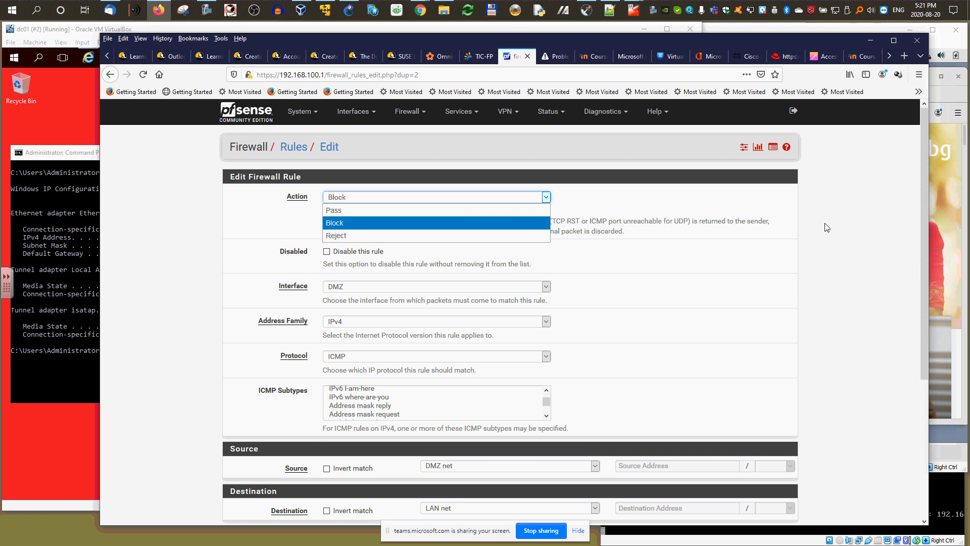
click(343, 222)
scroll(329, 232, down, 3)
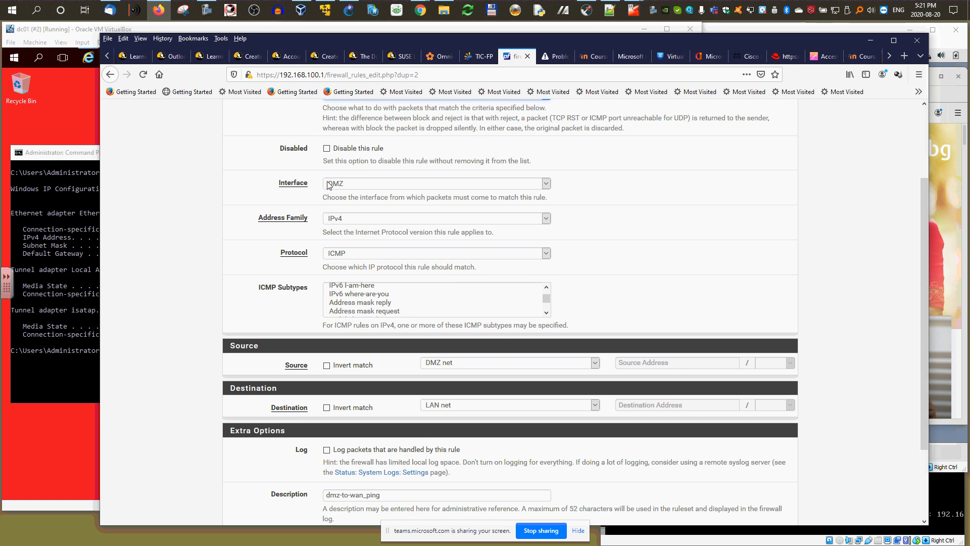
click(349, 220)
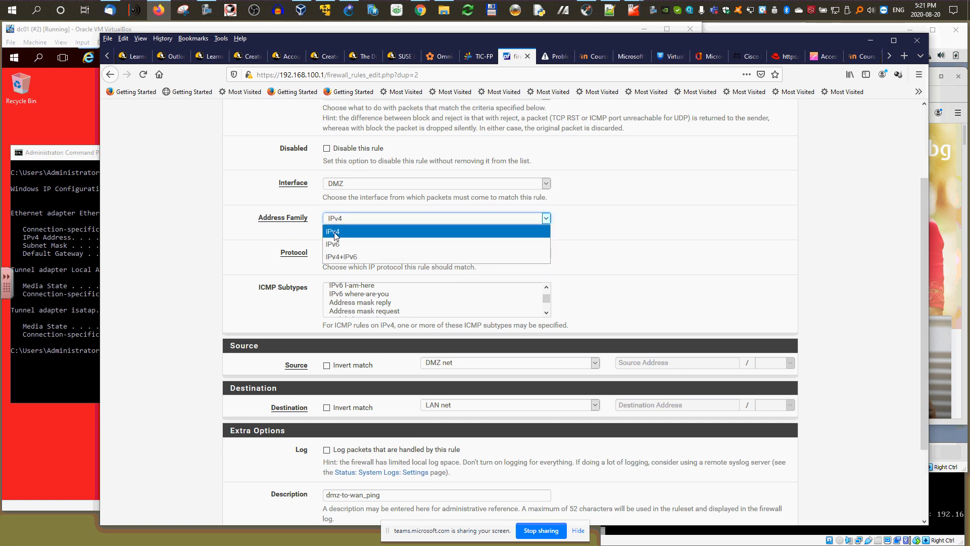
click(334, 233)
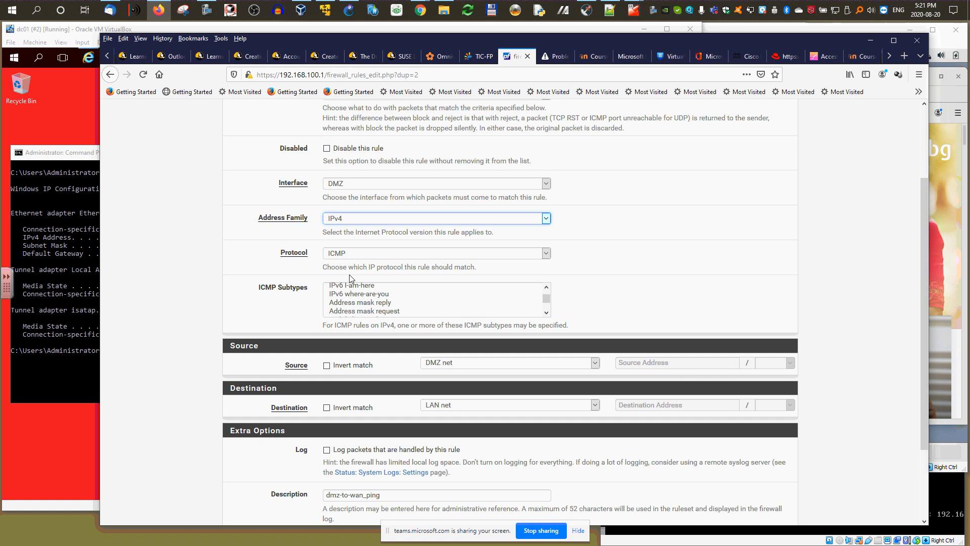
click(360, 307)
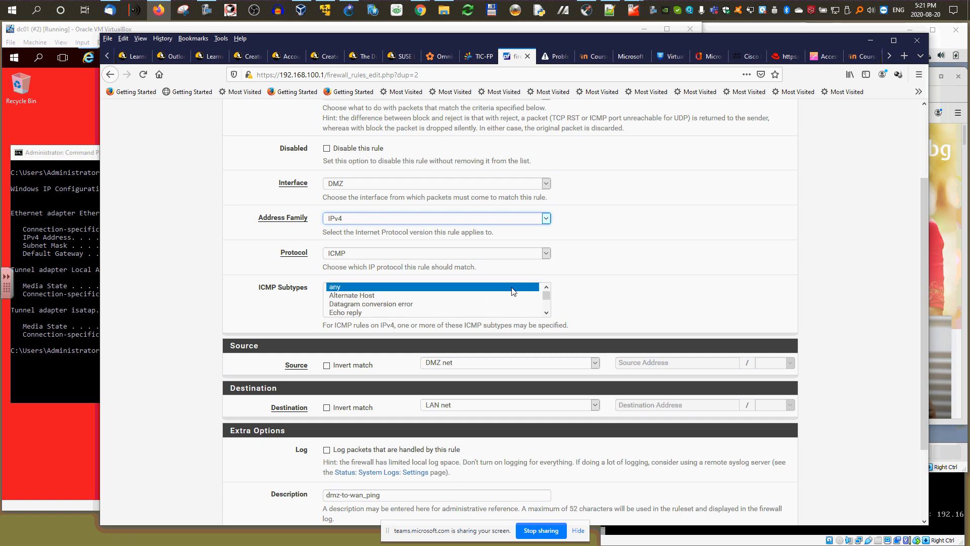
scroll(581, 292, down, 2)
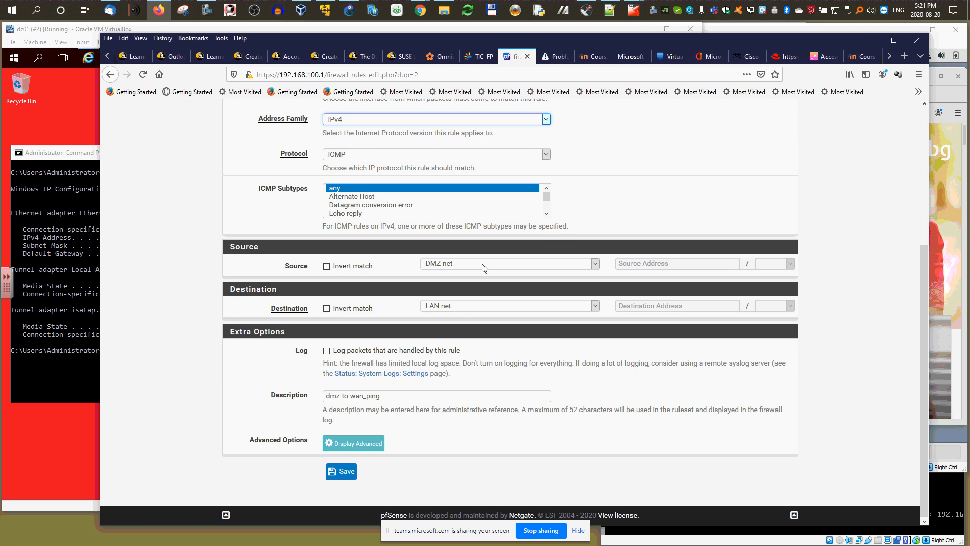
- Change the duplicated rule's description to dmz-to-lan_!ping, save the rule, and apply the firewall changes
click(351, 396)
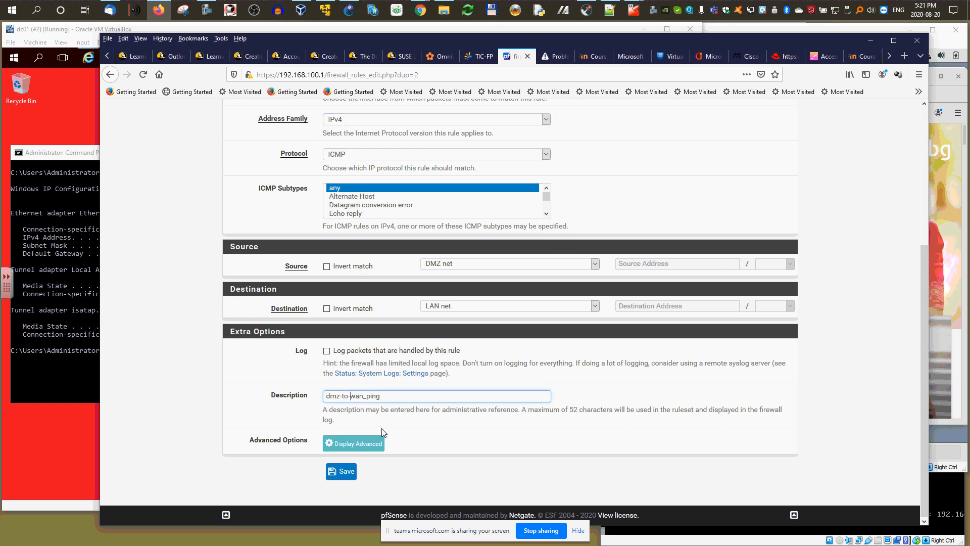
key(Delete)
text(l)
scroll(551, 313, up, 4)
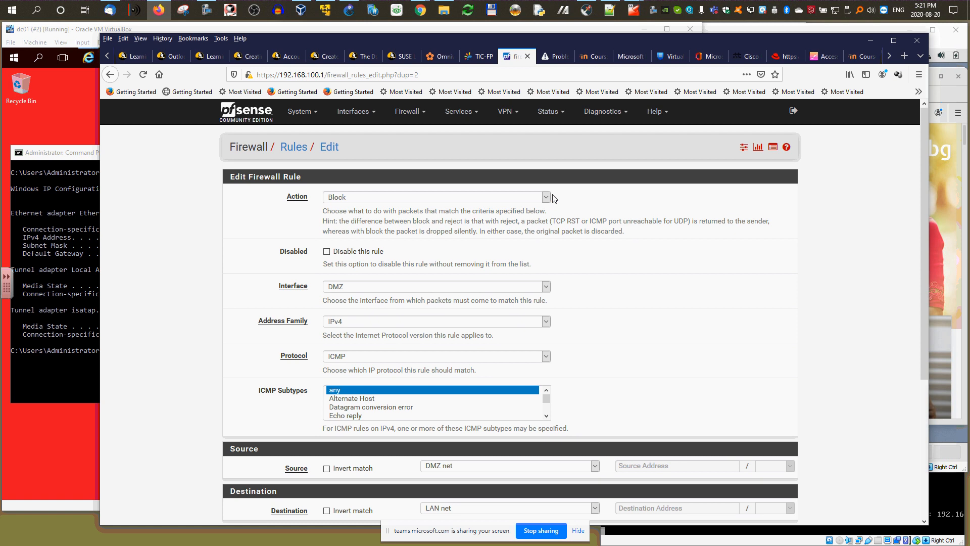
scroll(375, 337, down, 3)
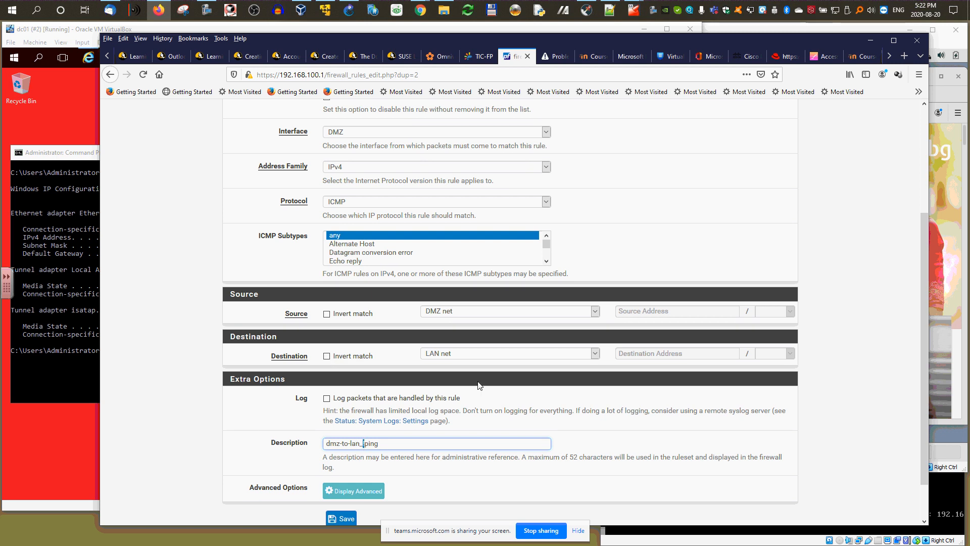
scroll(524, 365, up, 3)
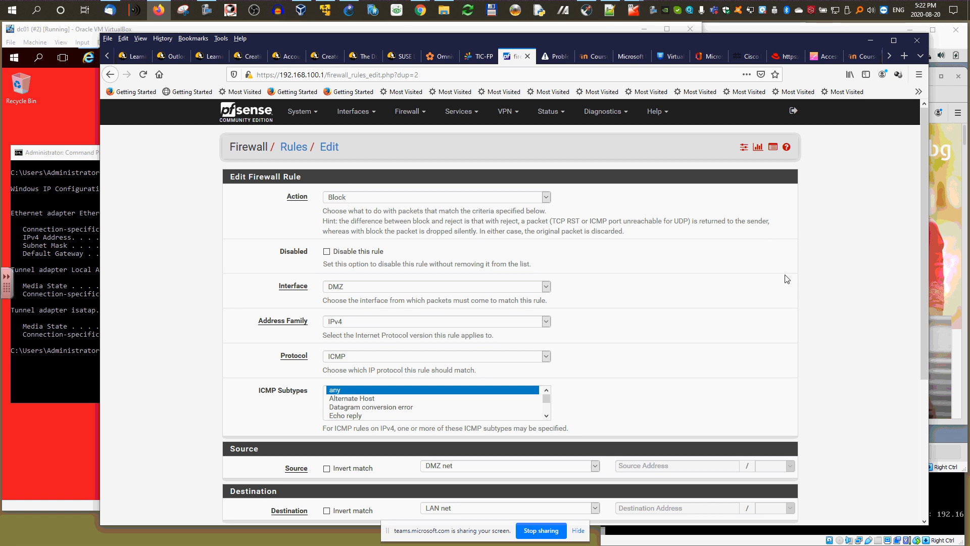
scroll(701, 259, down, 4)
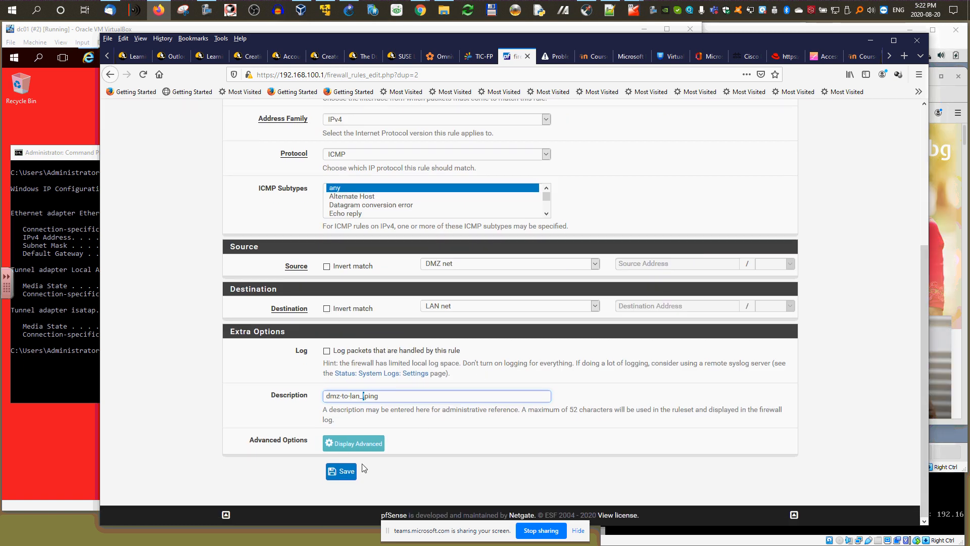
click(342, 472)
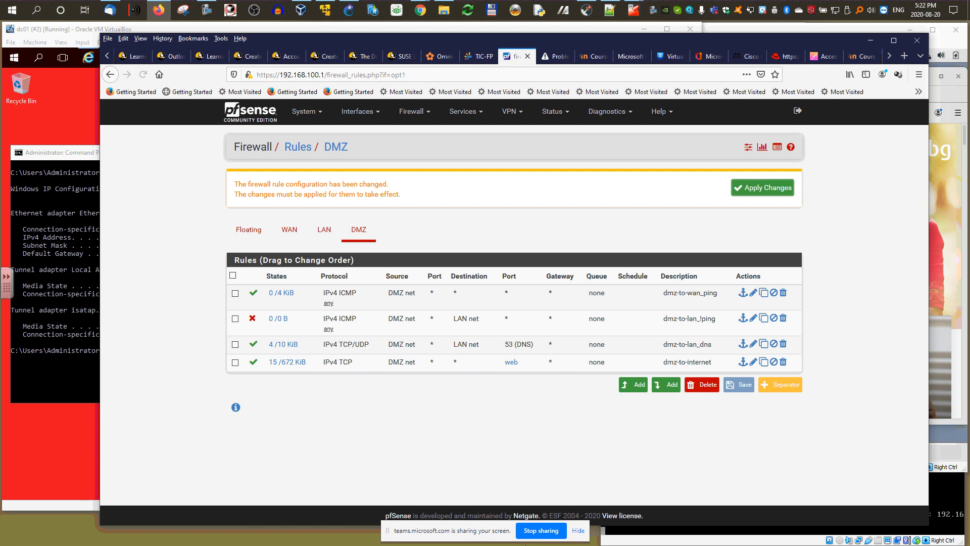
click(771, 194)
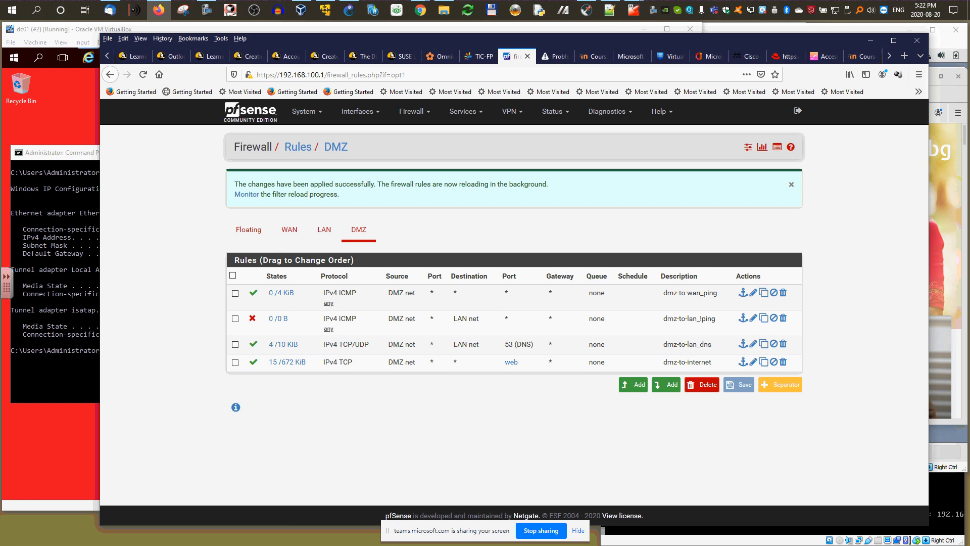
- Check the ping tests on web01, then move the dmz-to-lan_!ping rule above dmz-to-wan_ping, save the order, and apply the changes
key(alt+Tab)
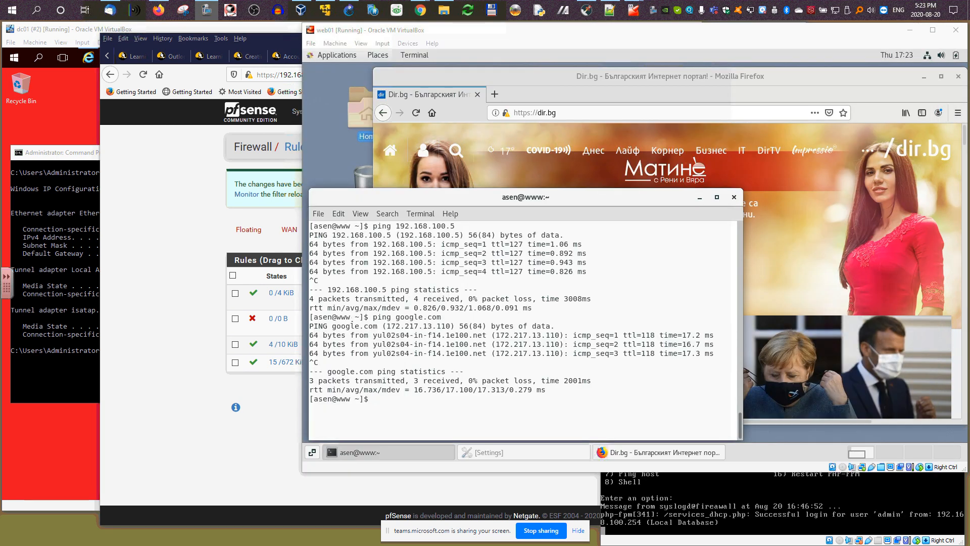
click(175, 316)
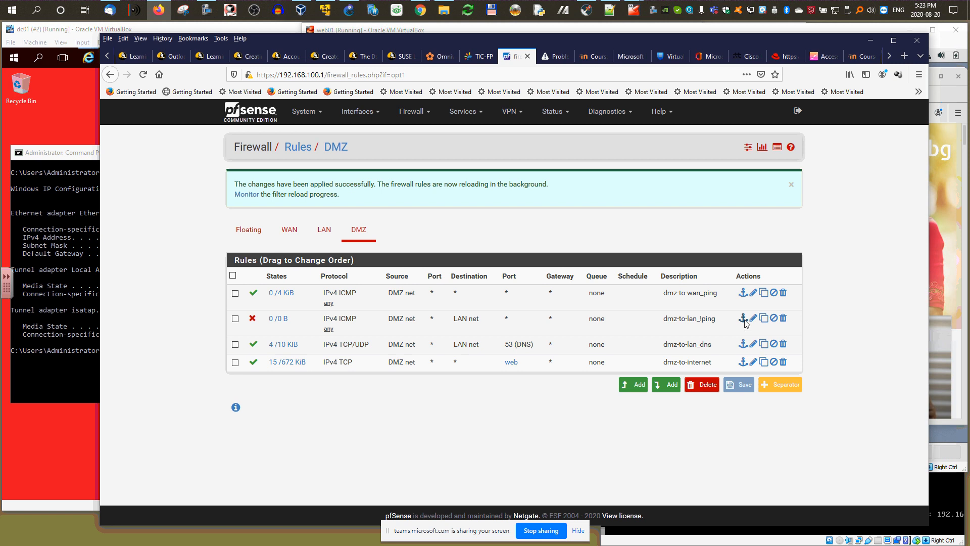
drag(743, 322, 742, 284)
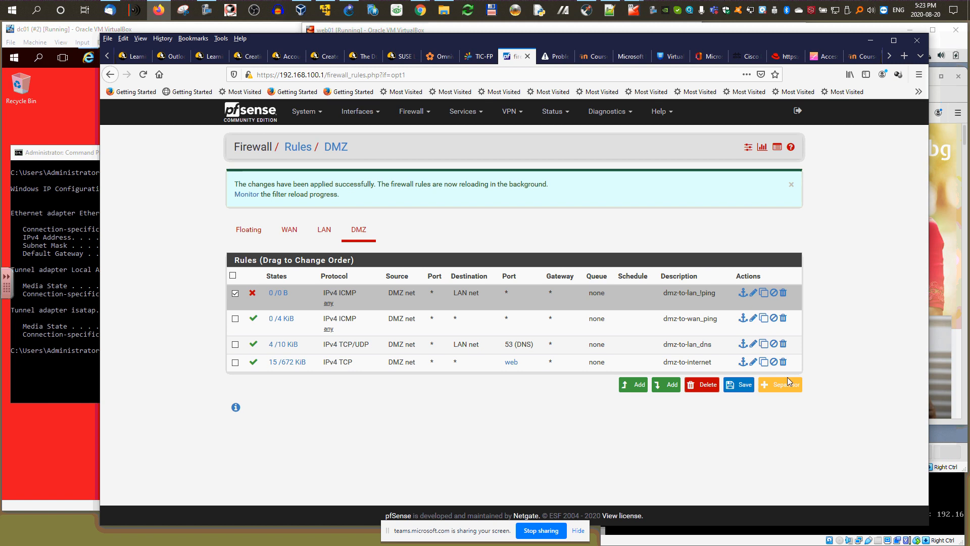
click(740, 387)
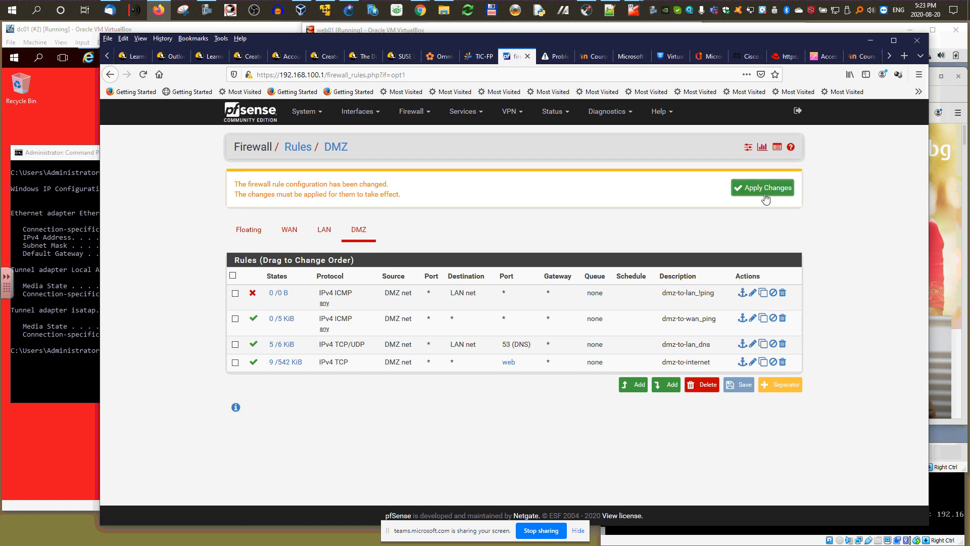
click(764, 193)
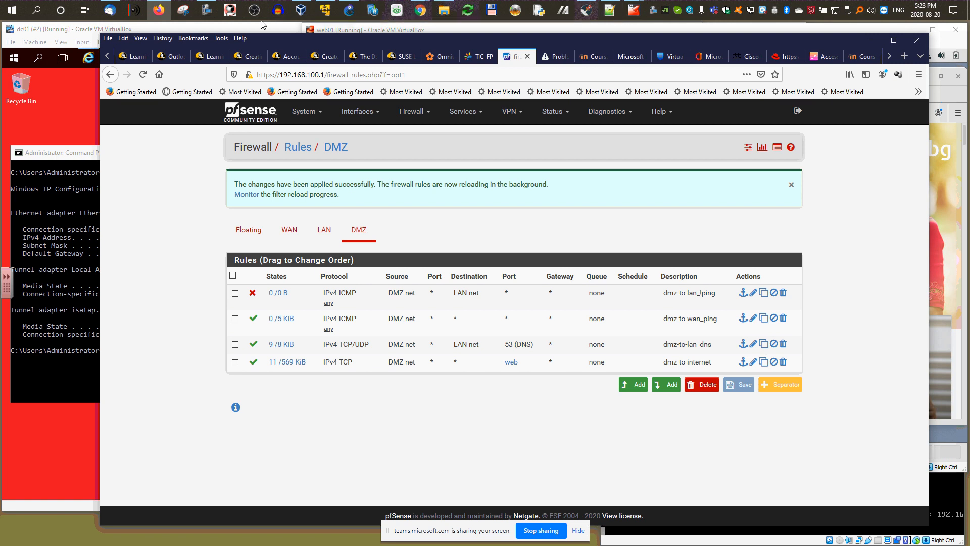
- Switch to the web01 virtual machine, clear its terminal, ping google.com again, and stop the ping after a few replies
click(158, 11)
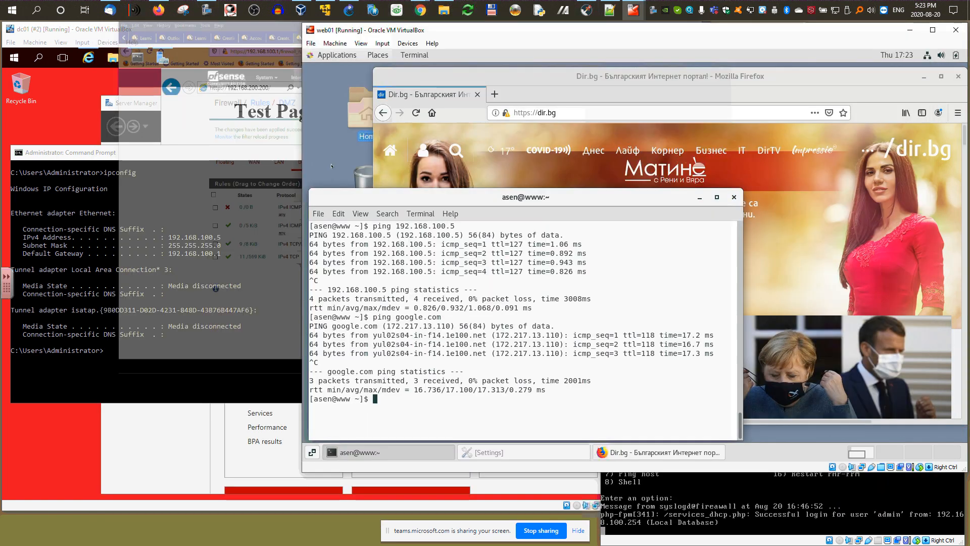
key(ctrl+l)
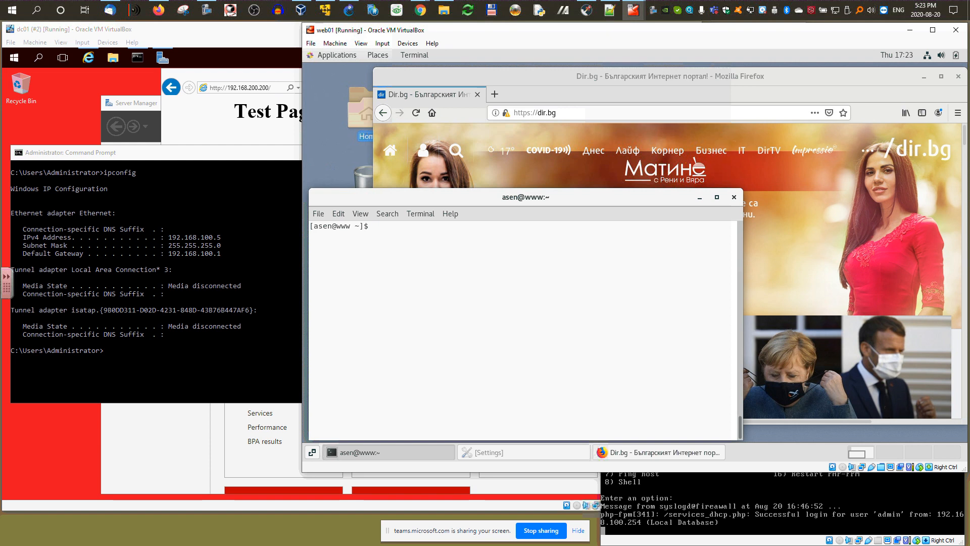
key(Up)
key(Return)
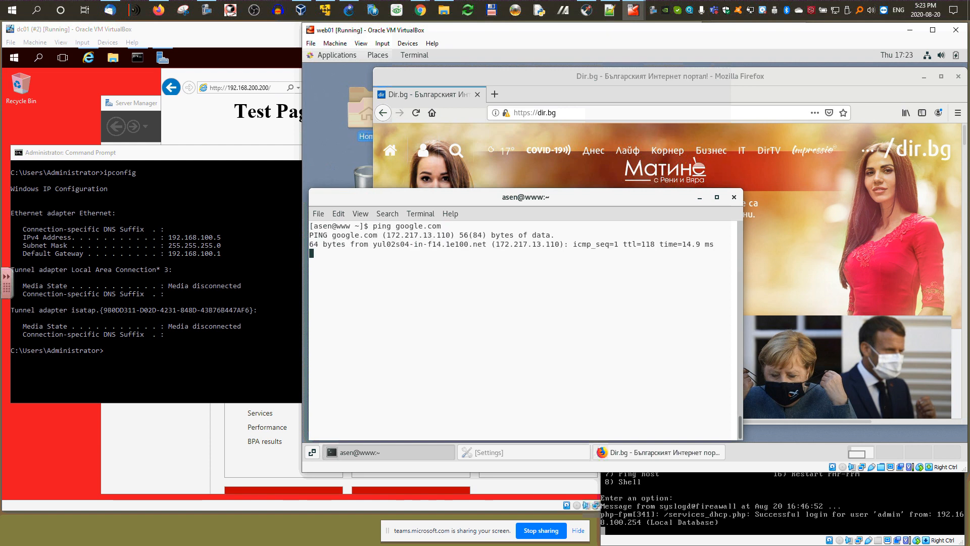
key(ctrl+c)
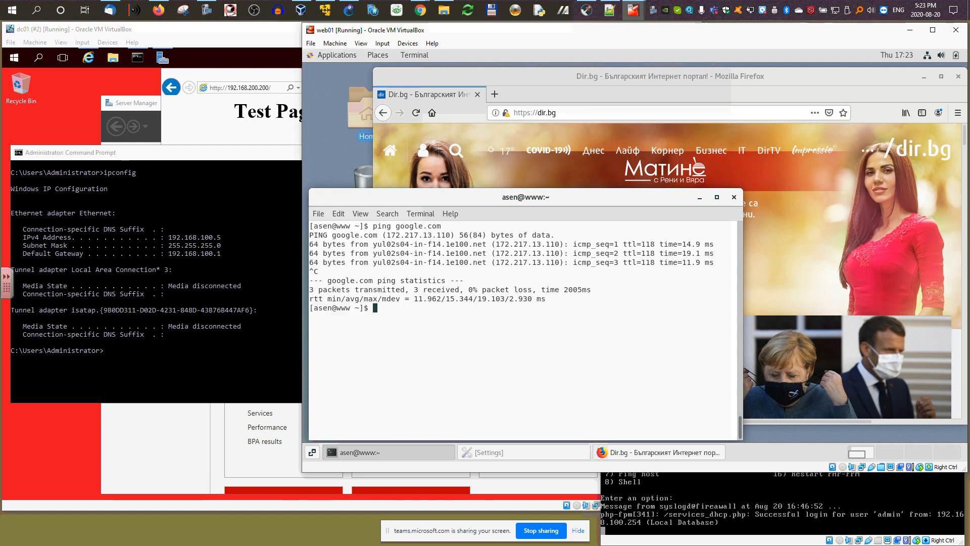
- Ping the LAN host 192.168.100.5 from web01 to test the block rule, and return to the pfSense DMZ rules
text(ping 192.168.100.5)
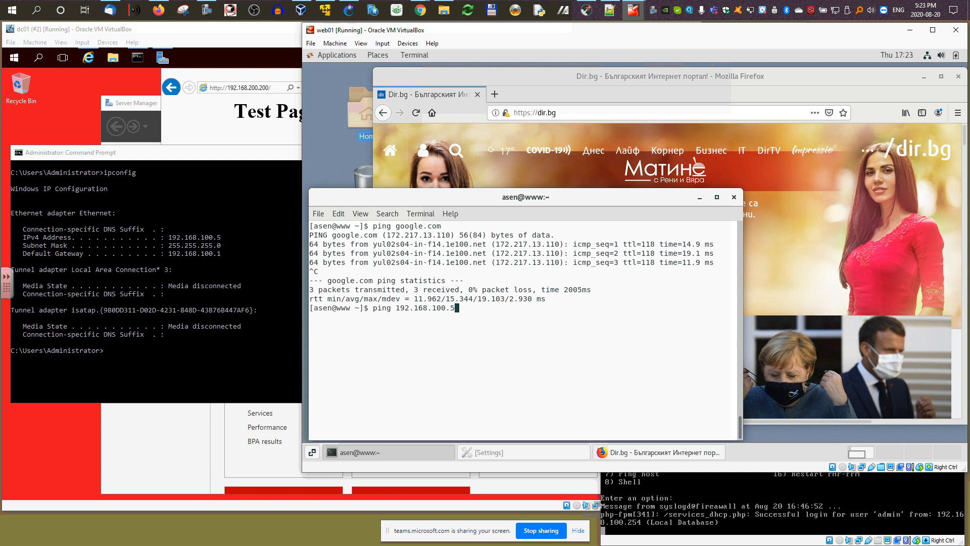
key(Return)
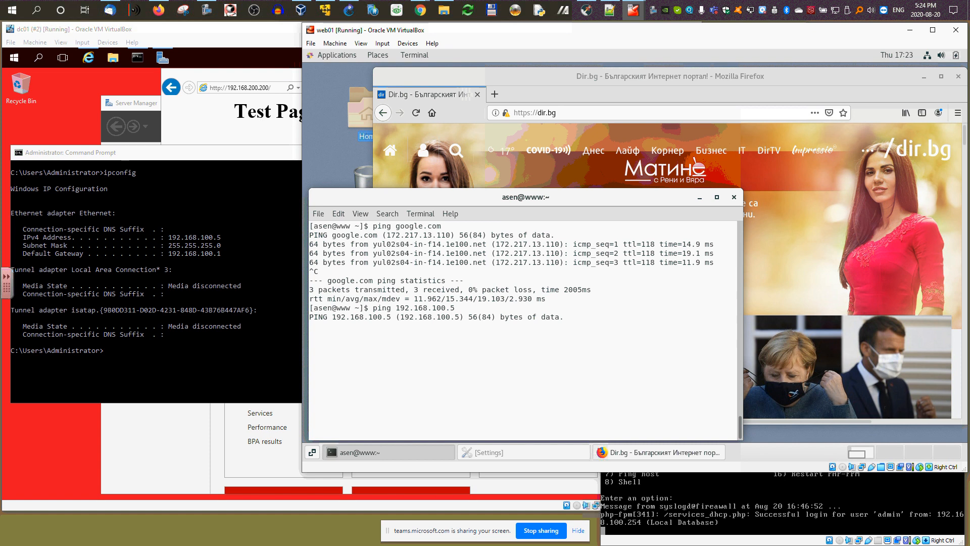
key(alt+Tab)
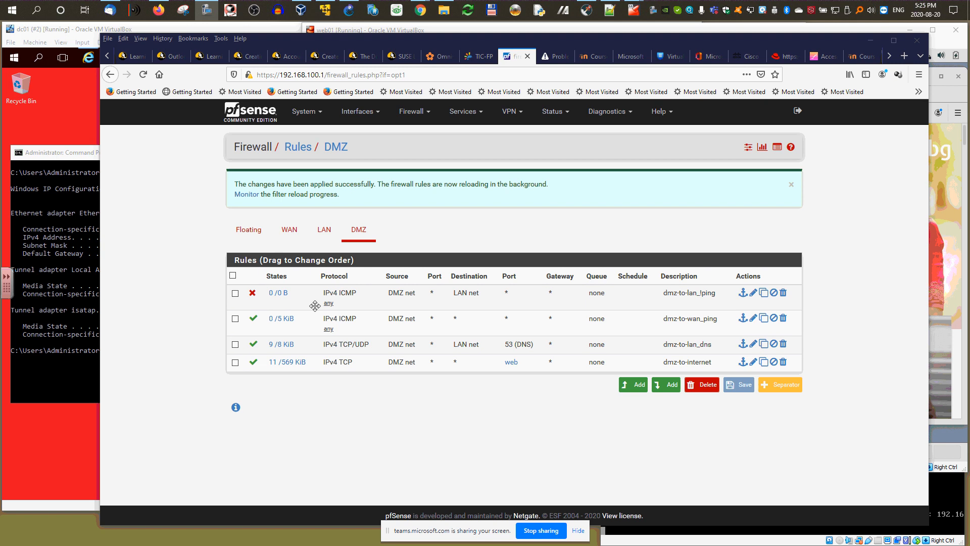
- Duplicate the dmz-to-internet rule, set the copy's destination to LAN net, and open its Action choices
mouse_move(289, 325)
mouse_move(338, 302)
click(764, 362)
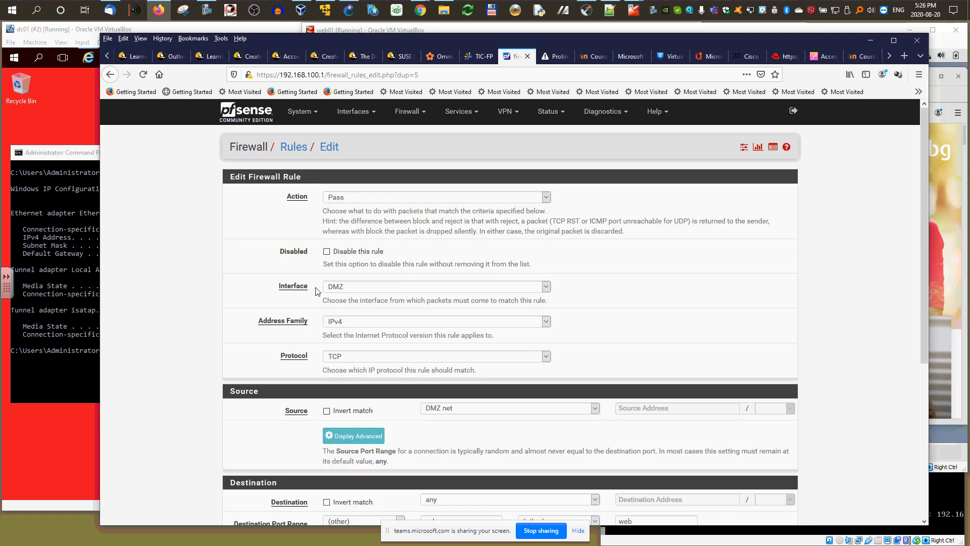
scroll(381, 217, down, 5)
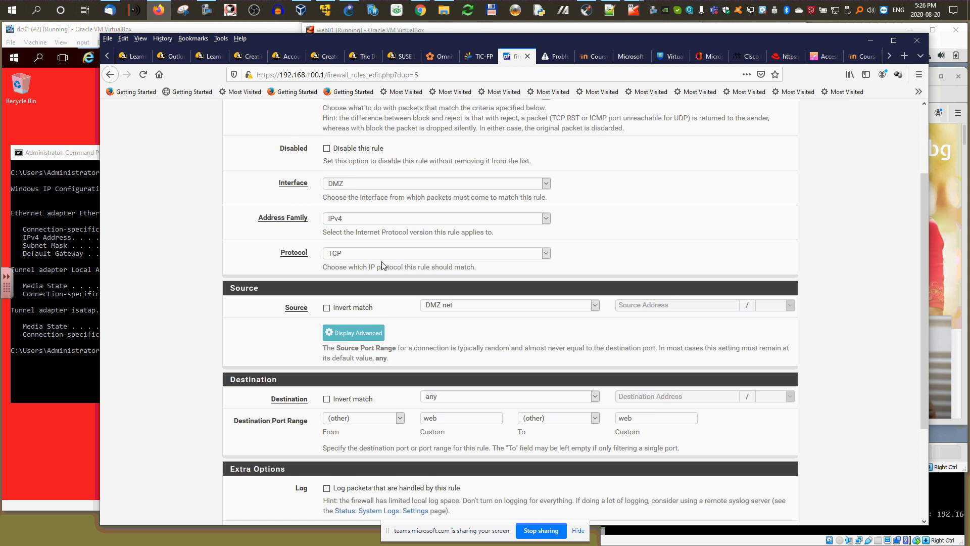
scroll(415, 251, up, 1)
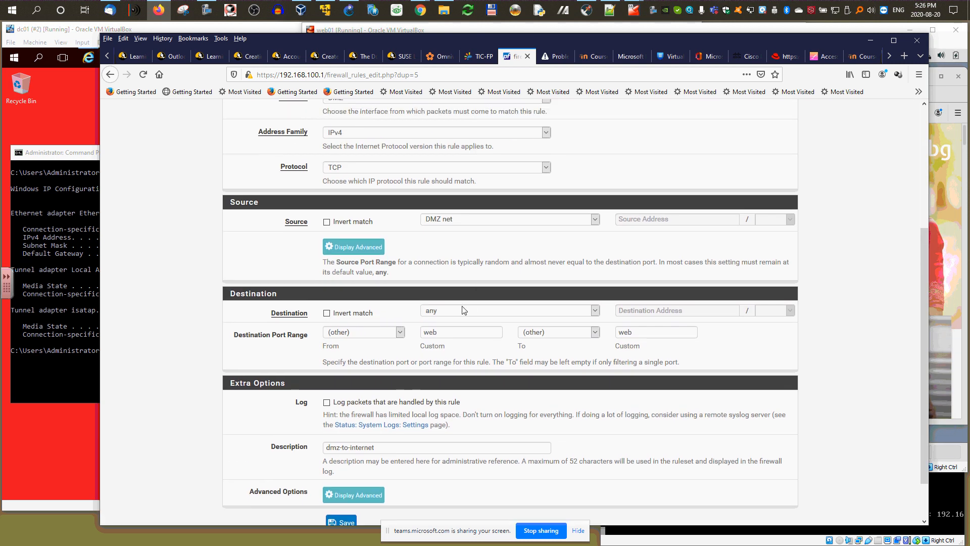
click(595, 310)
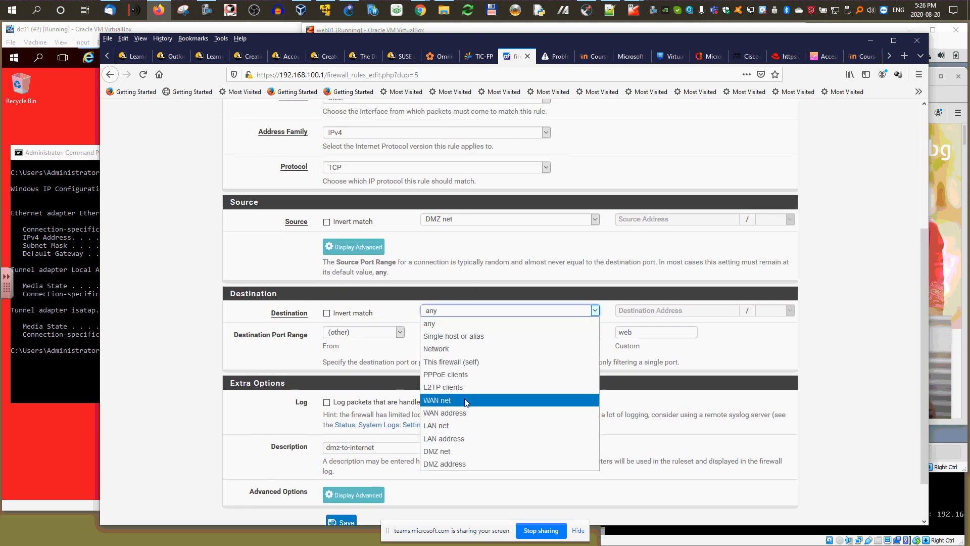
click(445, 426)
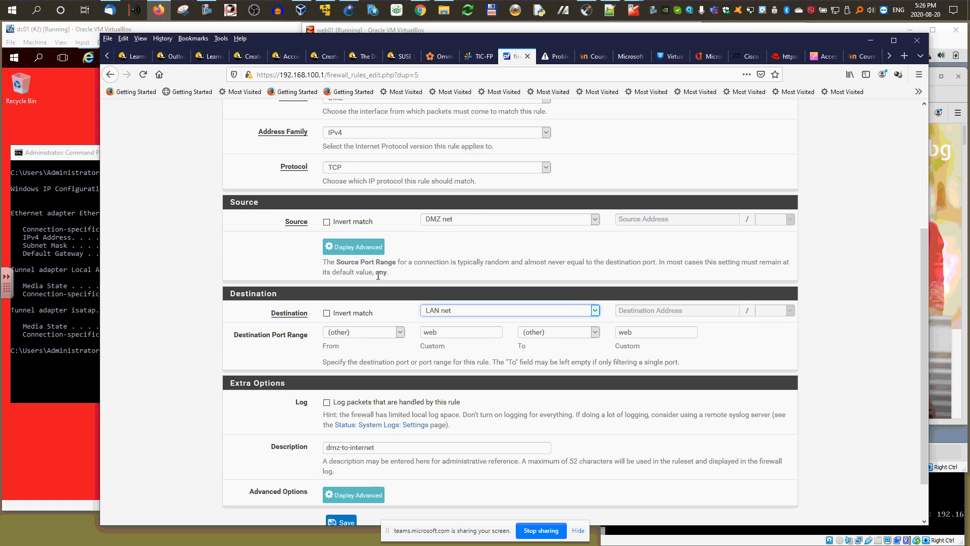
scroll(379, 267, up, 4)
click(545, 197)
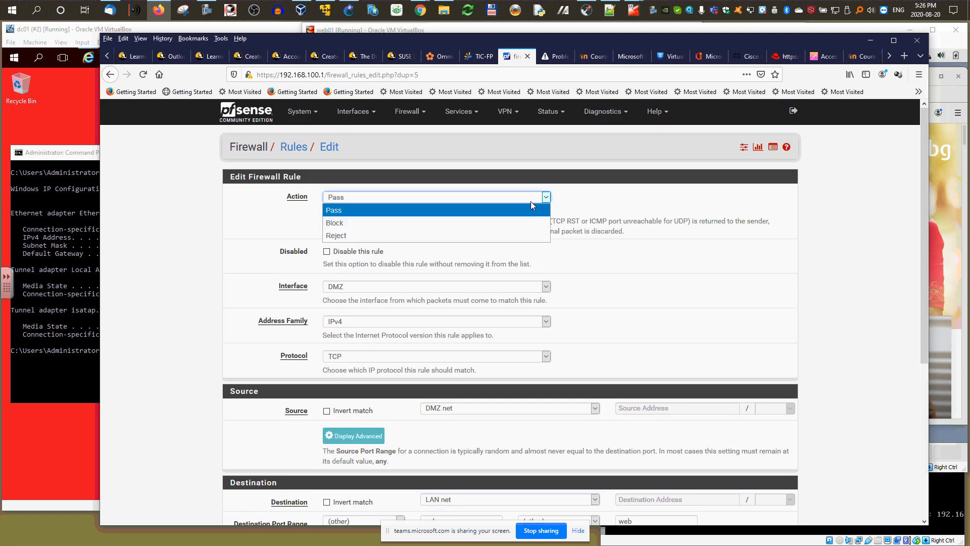
- Set the copied rule's action to Block and its description to dmz-to-lan_!web_access, then save the rule and apply the changes
scroll(604, 303, down, 5)
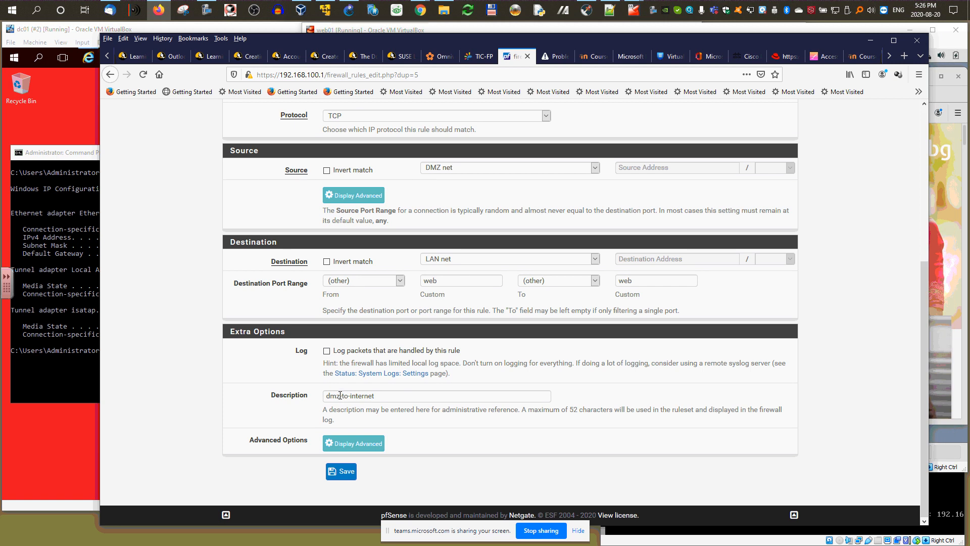
drag(350, 396, 387, 395)
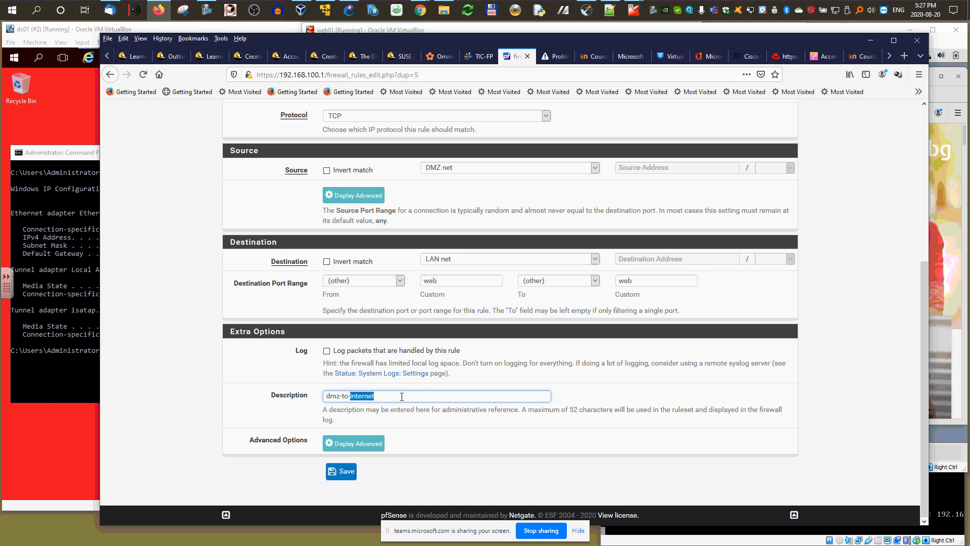
text(la)
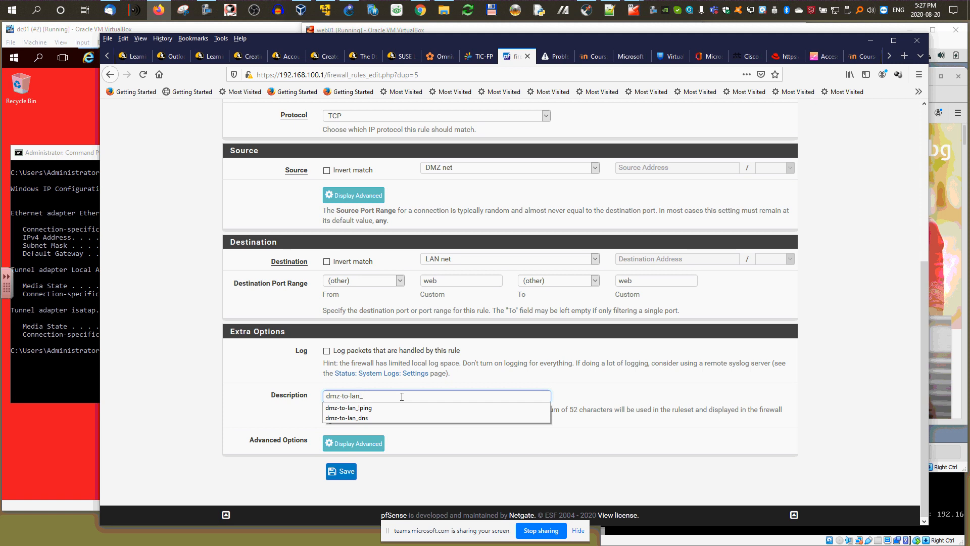
text(n_!)
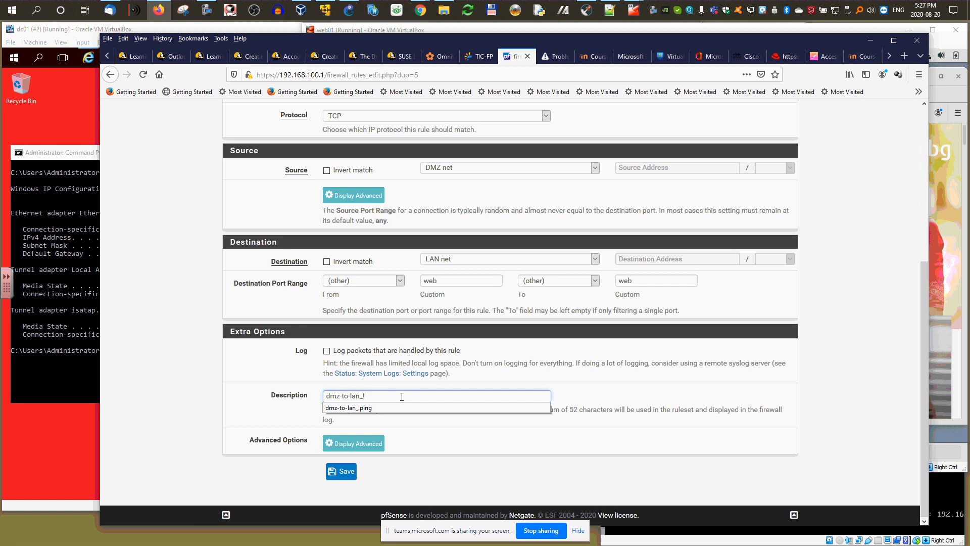
text(web_acces)
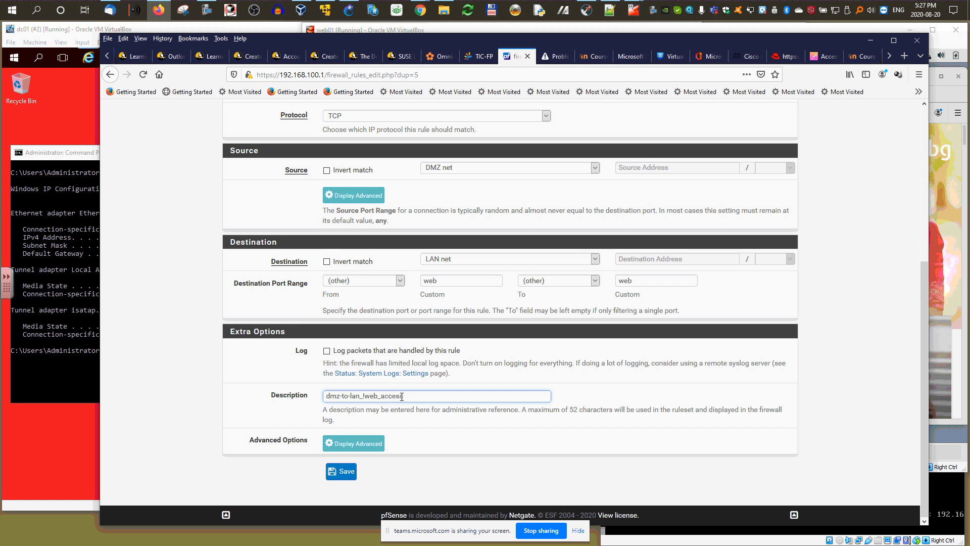
text(s)
click(340, 472)
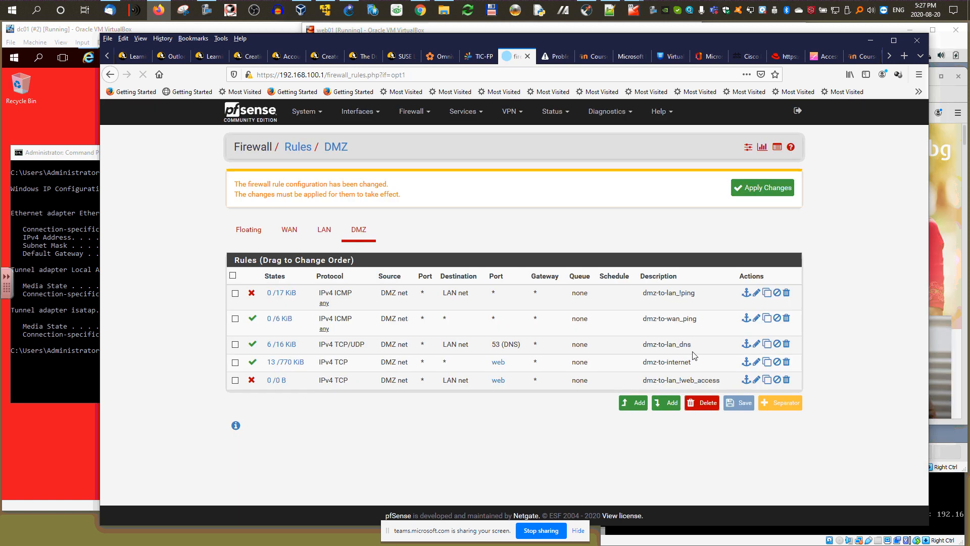
click(753, 196)
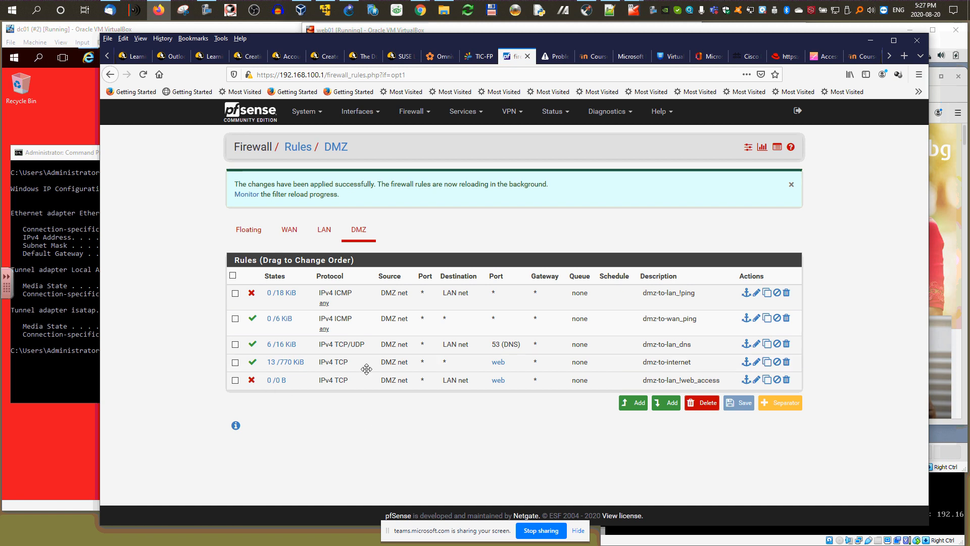
- Move the dmz-to-lan_!web_access rule above dmz-to-internet, save the new order, and apply the changes
mouse_move(275, 383)
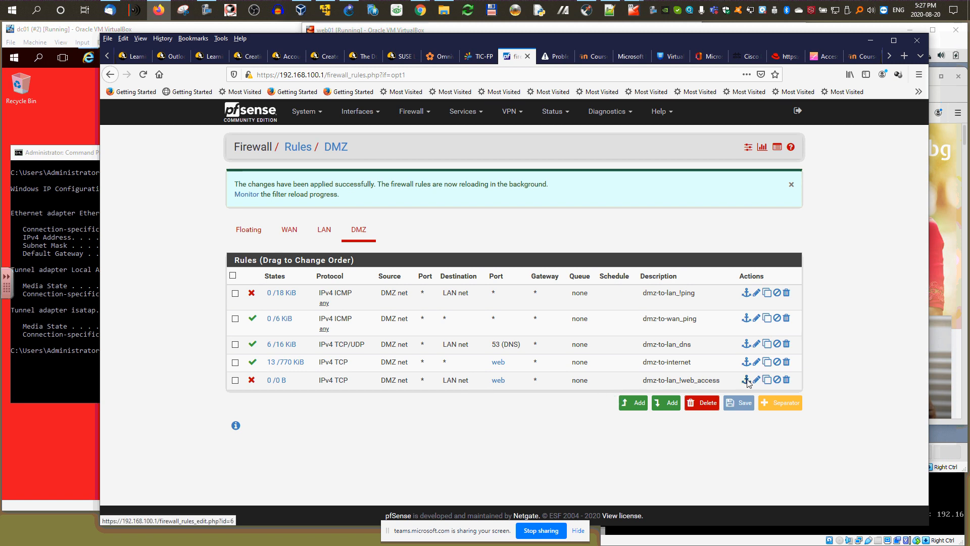
drag(747, 380, 506, 364)
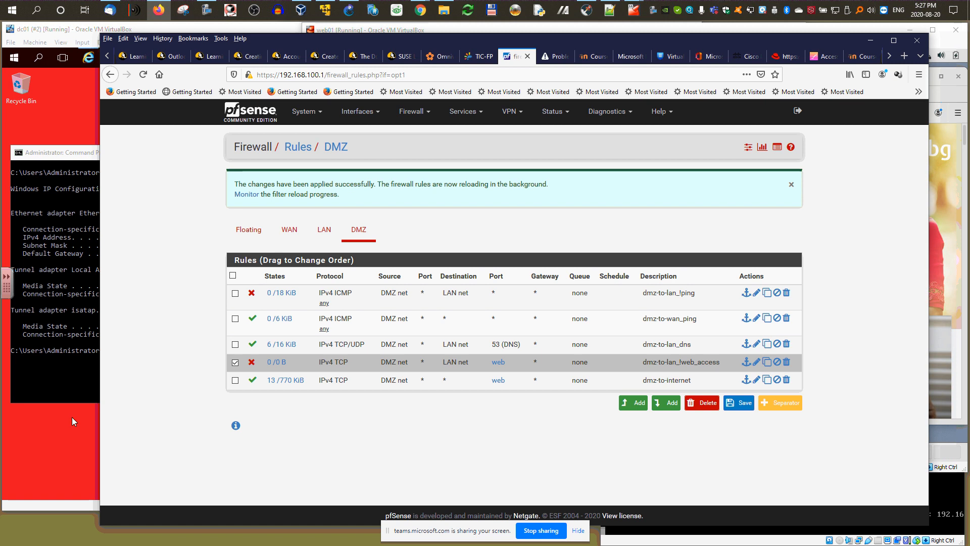
click(740, 404)
click(767, 192)
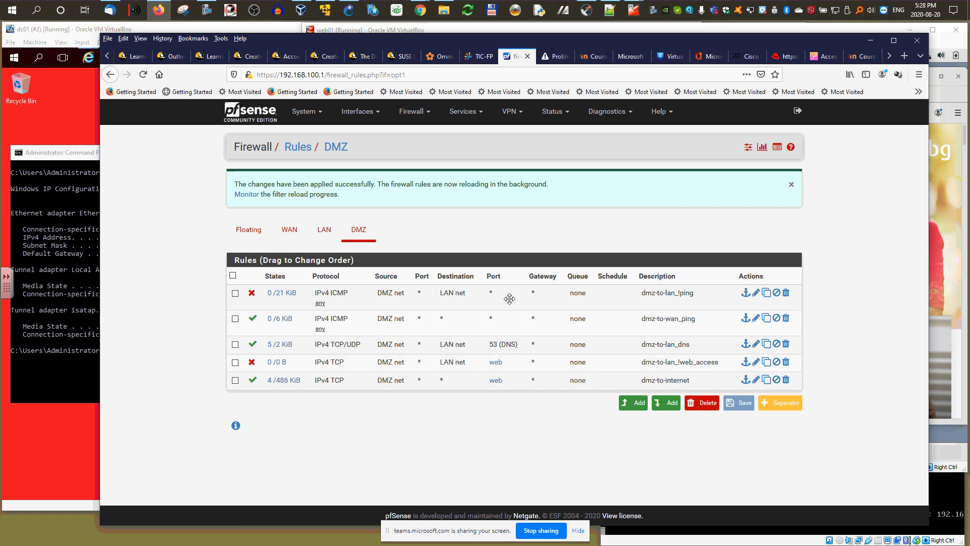
- Switch from the pfSense DMZ rules to the dc01 virtual machine
mouse_move(492, 370)
click(63, 448)
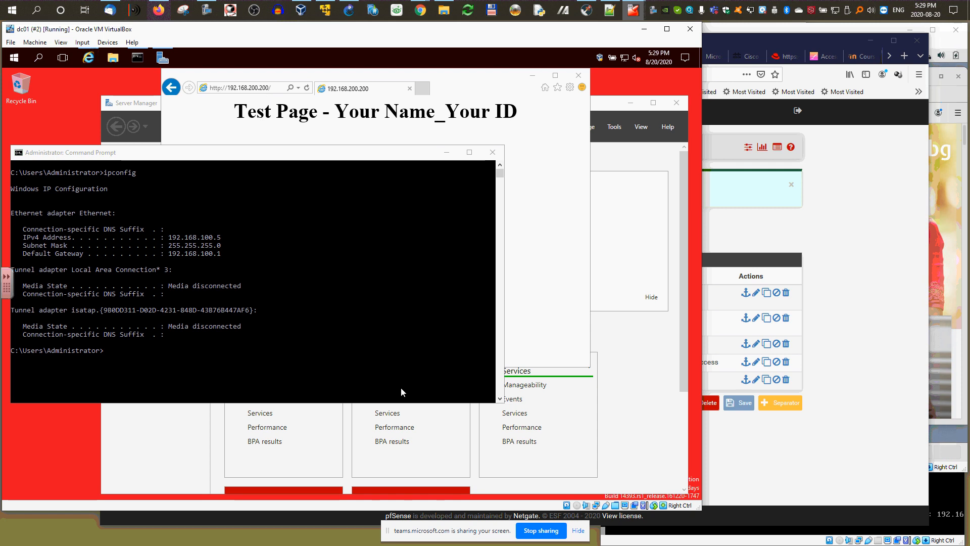